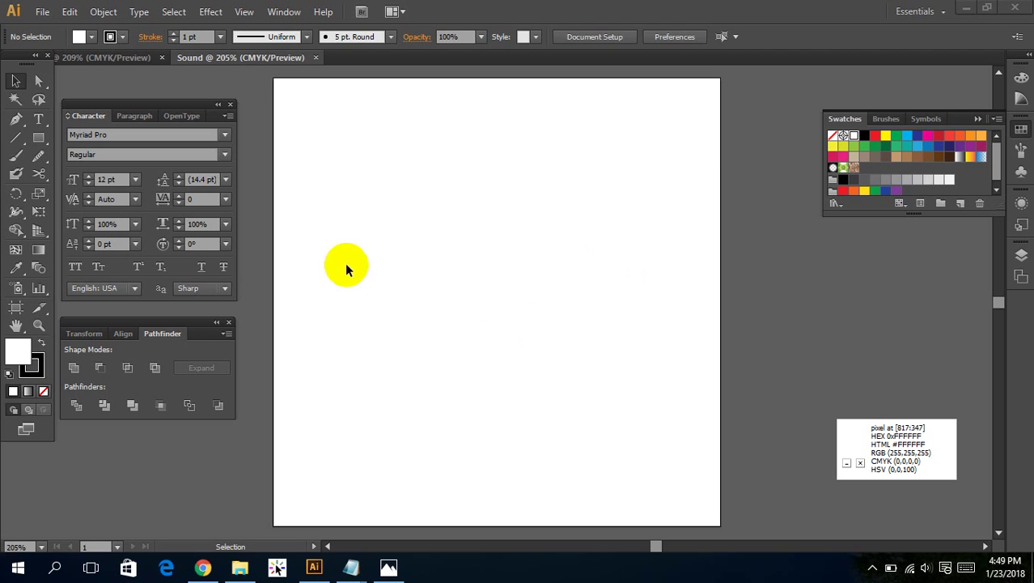
Type 'Sound' as a 12 pt Myriad Pro text object on the left of the artboard.
left_click(38, 118)
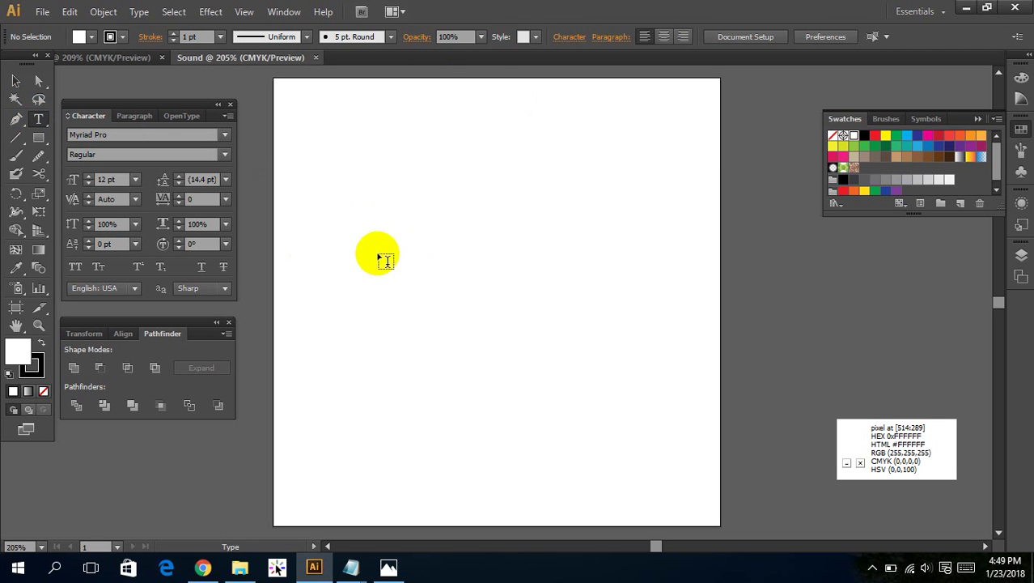
left_click(394, 283)
type("Sound")
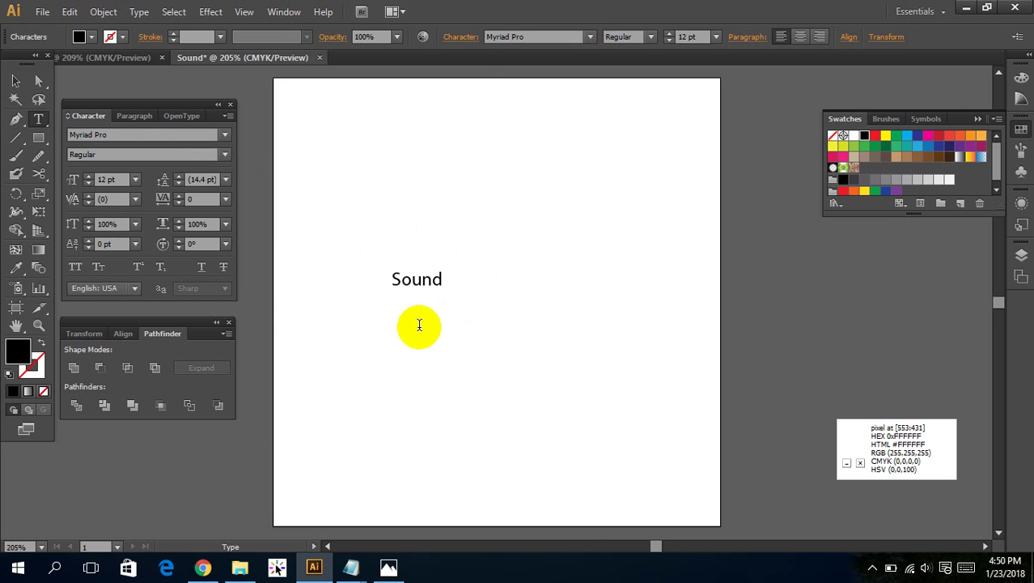
left_click(16, 80)
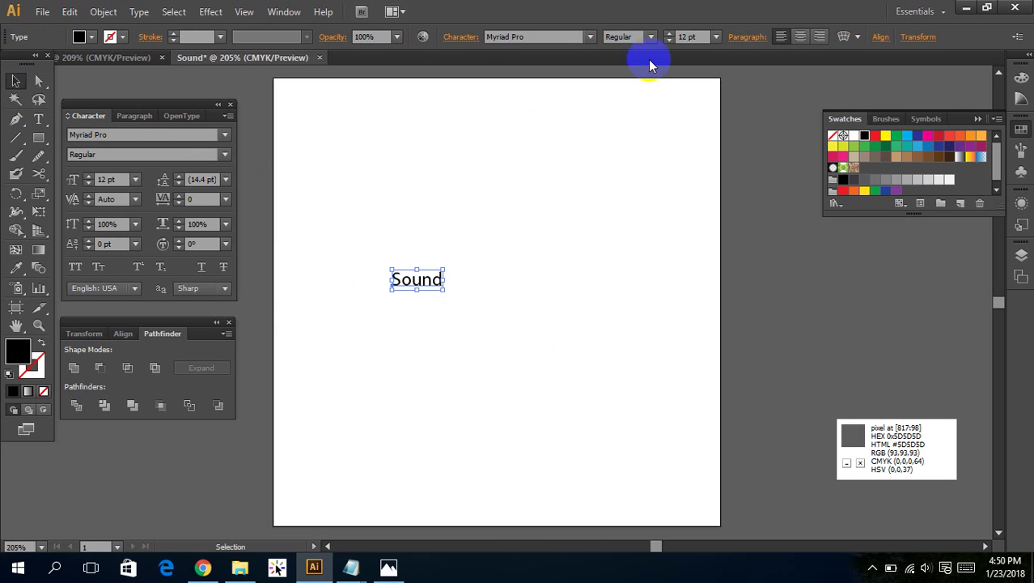
Scale the Sound text up, move it toward the centre, and set it to 71 pt.
left_click_drag(442, 292, 561, 342)
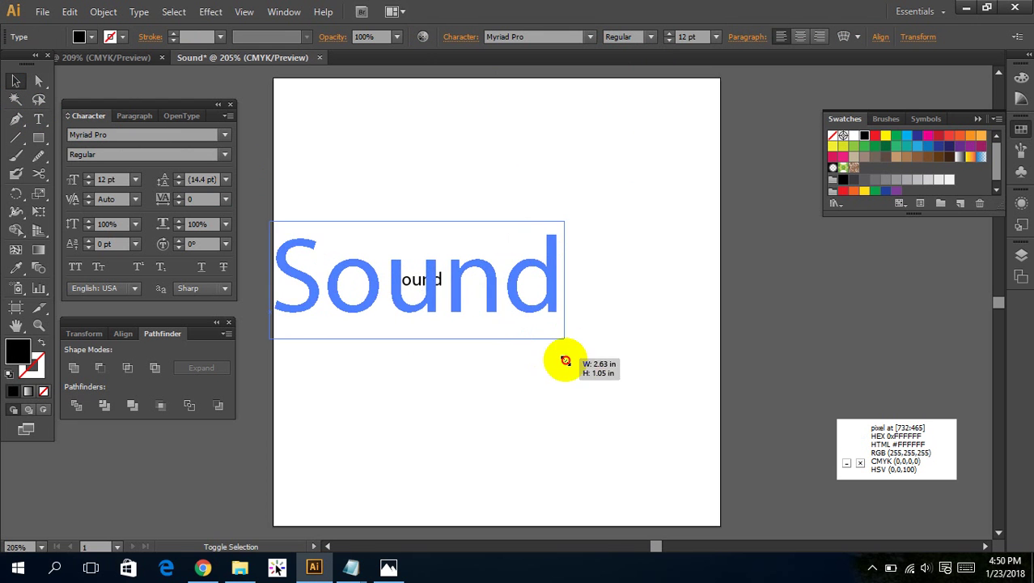
left_click_drag(450, 294, 531, 289)
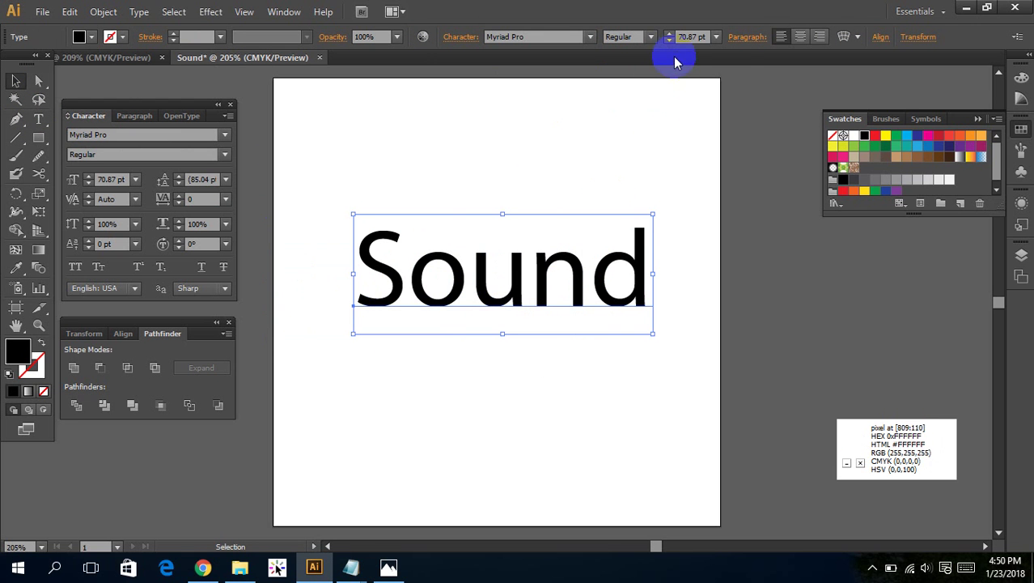
left_click(668, 33)
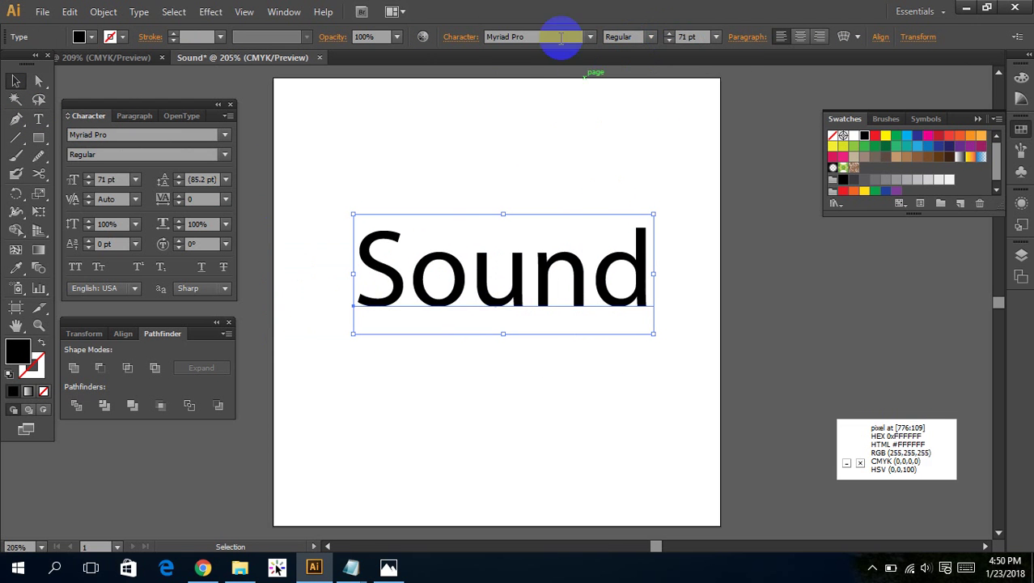
Apply All Caps so it reads SOUND, recentre it slightly, and edit its font name.
left_click(461, 42)
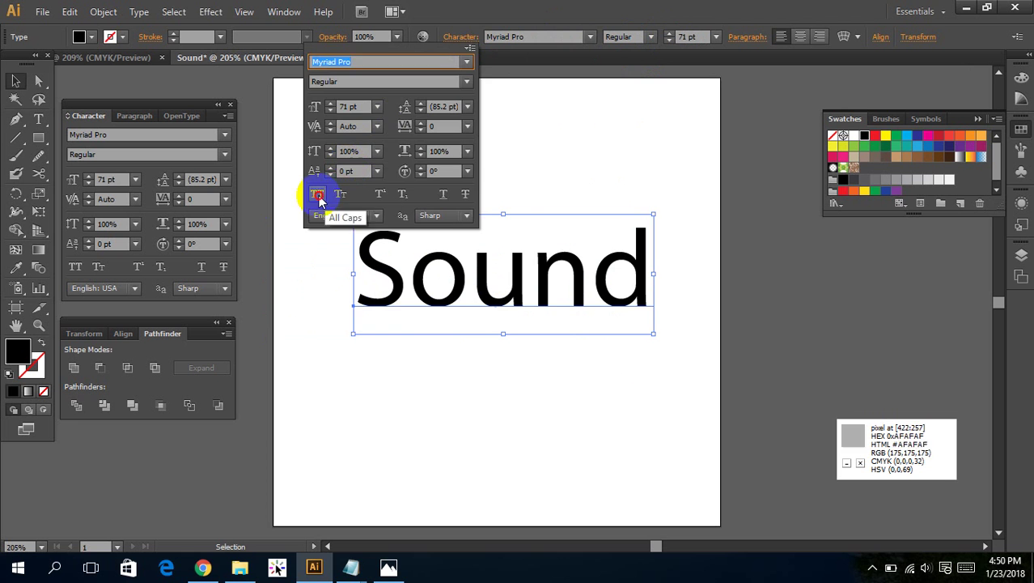
left_click(315, 195)
left_click_drag(542, 255, 514, 255)
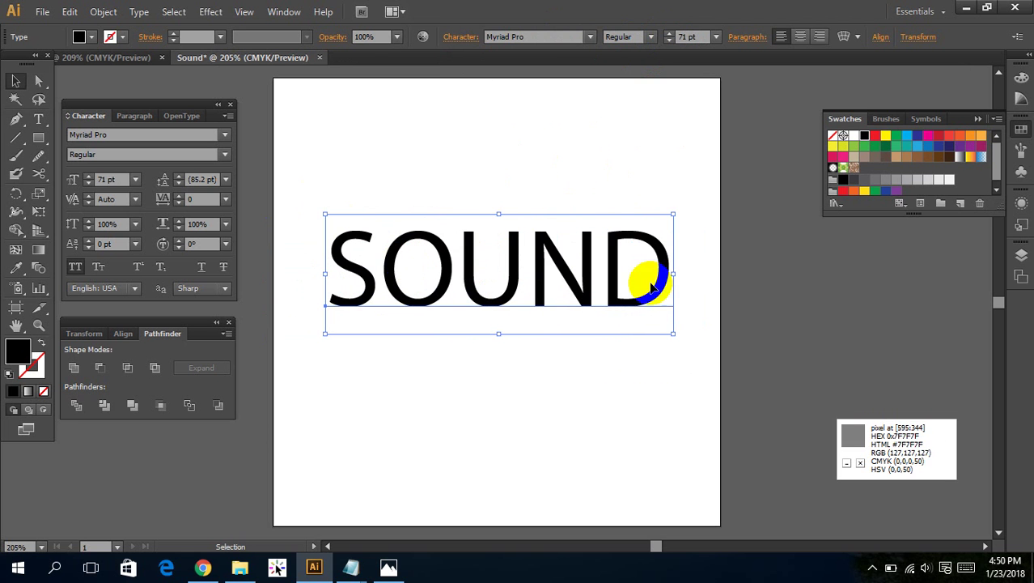
left_click(459, 40)
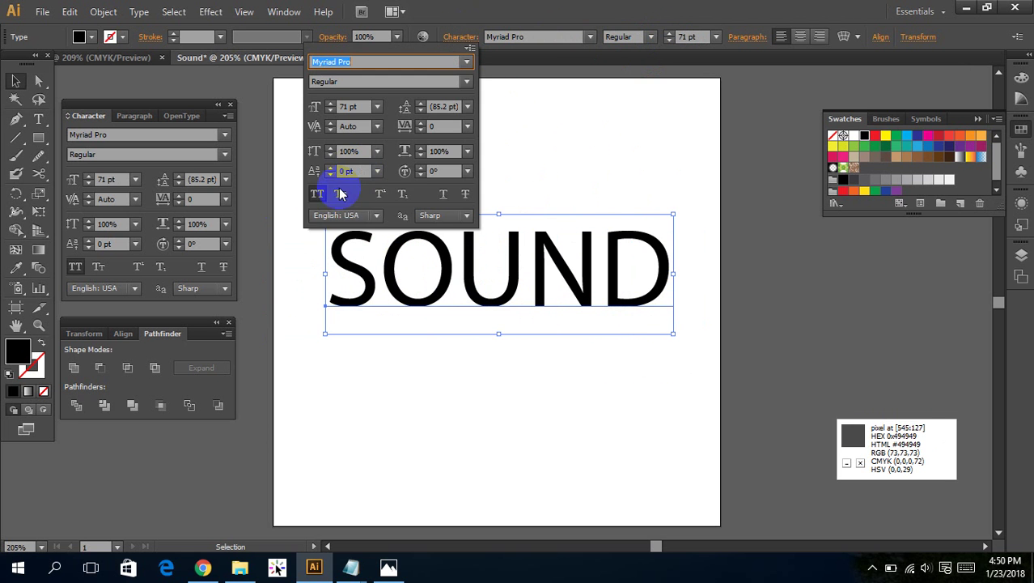
left_click(572, 37)
type("Helvetica Bold")
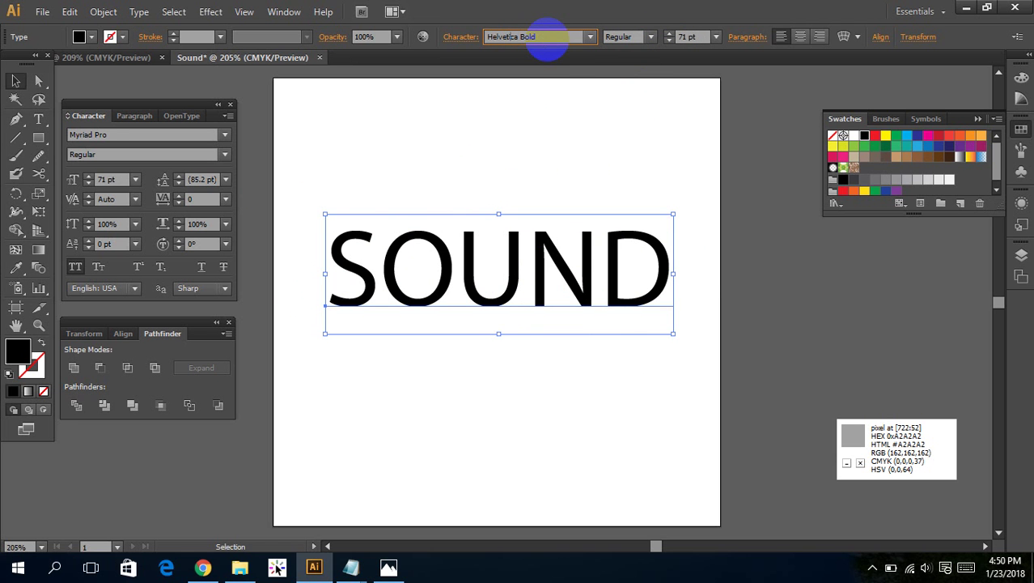
Apply Helvetica Bold to SOUND and set a duplicated copy in Axis.
key("Return")
mouse_move(554, 261)
left_mouse_down()
mouse_move(546, 188)
mouse_move(547, 309)
left_mouse_up()
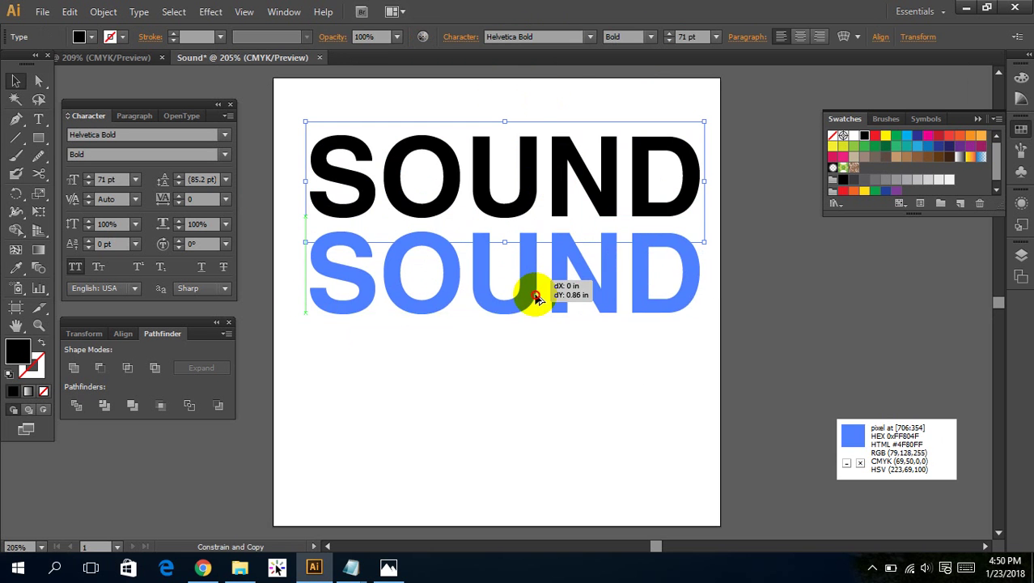
left_click(536, 36)
type("Axis")
key("Return")
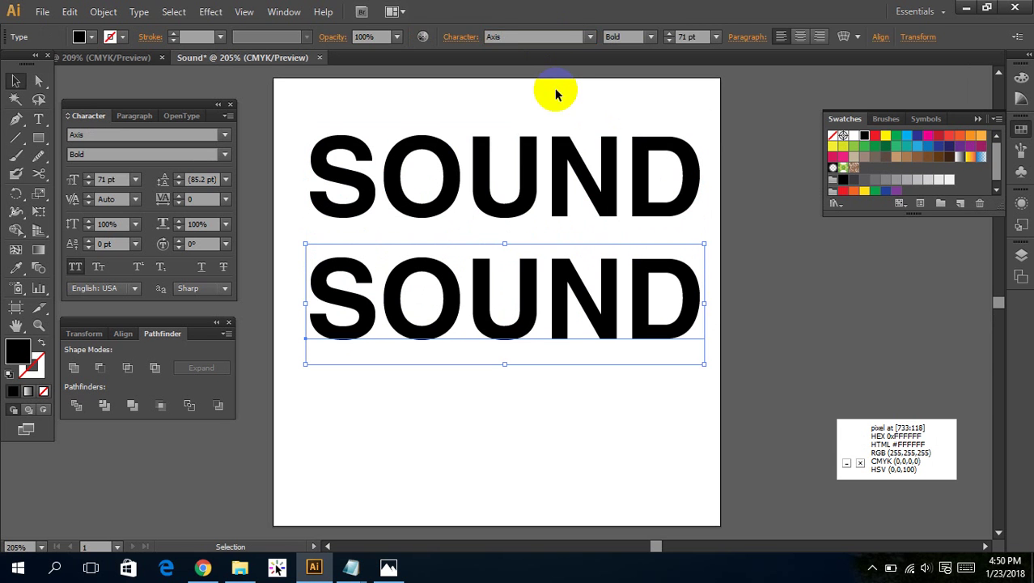
Make a third SOUND copy below in Nexa Bold and nudge it upward.
left_click_drag(506, 293, 499, 438)
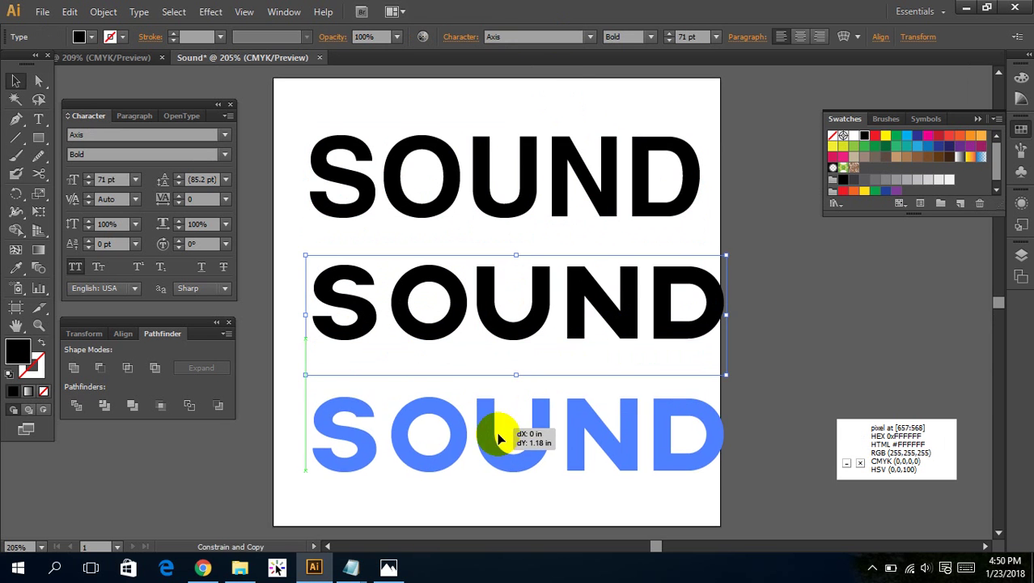
left_click(533, 37)
type("Nexa Bold")
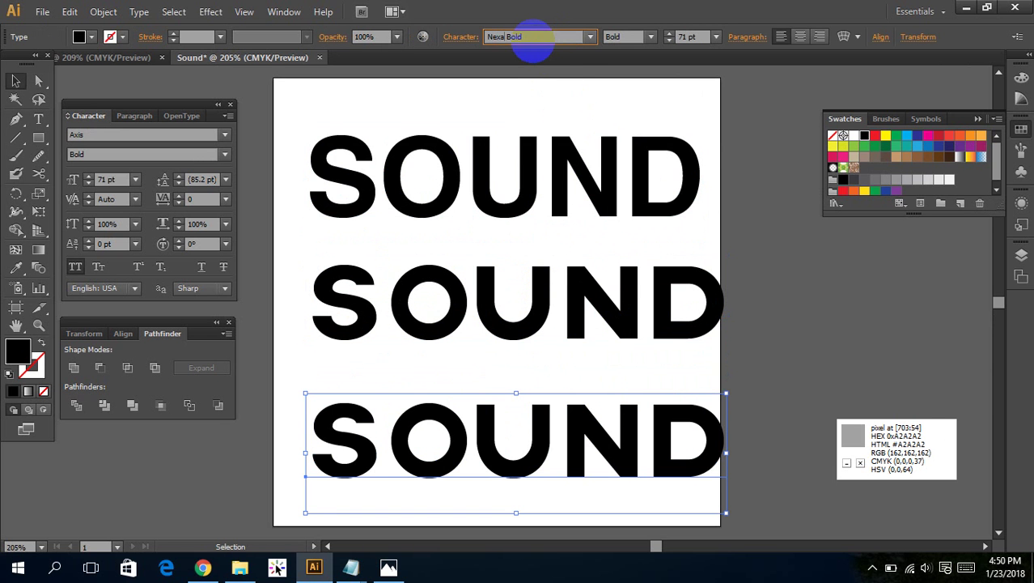
left_click(335, 415)
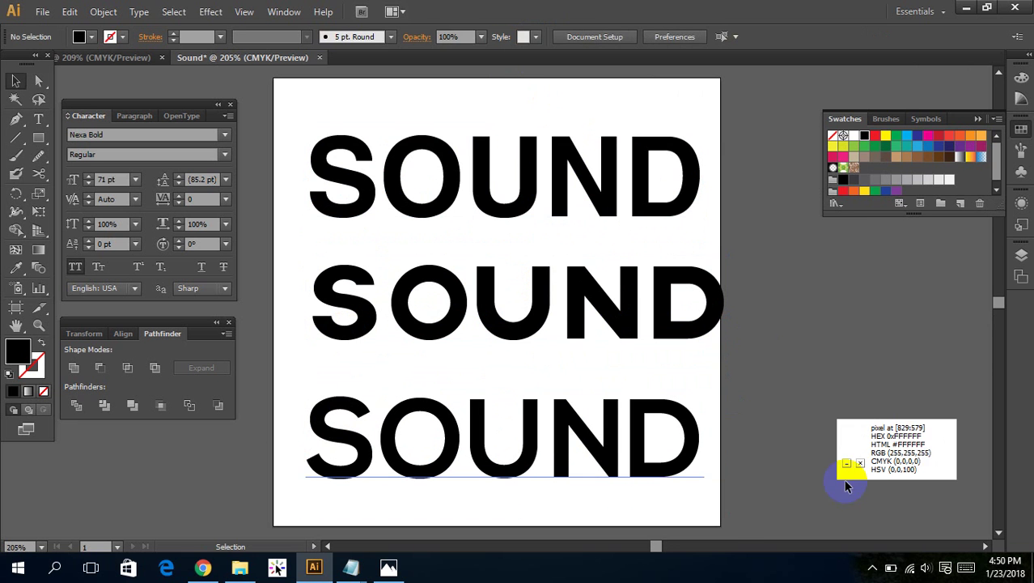
left_click(666, 450)
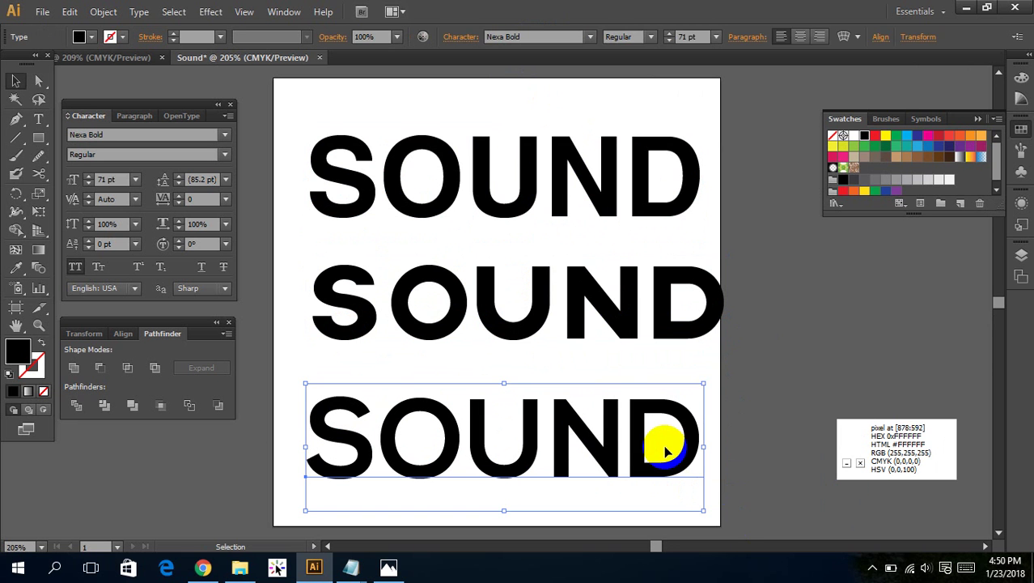
left_click(704, 261)
left_click_drag(612, 423, 612, 416)
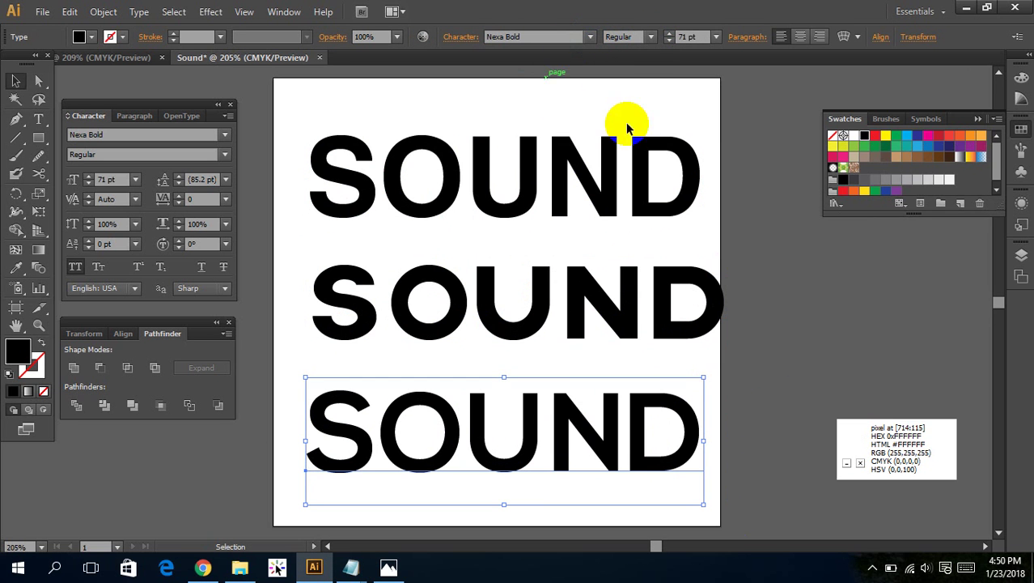
Delete the Helvetica Bold and Nexa Bold versions and set the Axis SOUND to 65 pt.
left_click(657, 178)
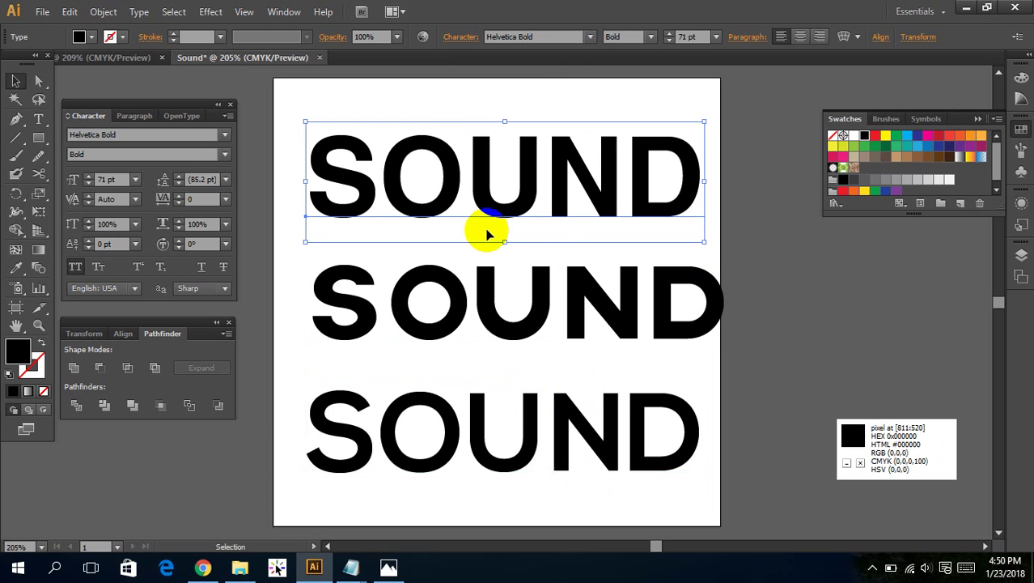
key("Delete")
left_click(569, 436)
key("Delete")
left_click(565, 322)
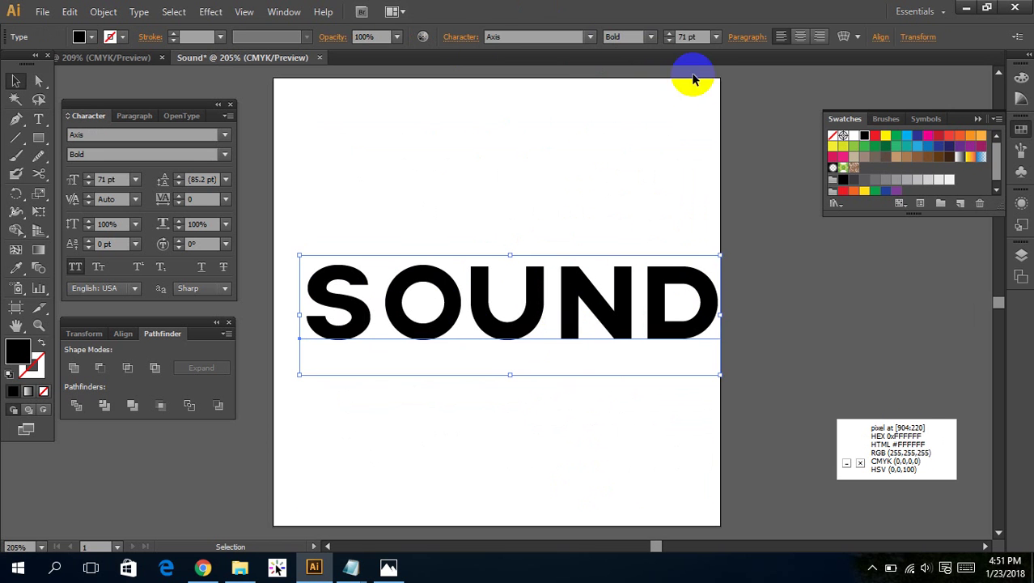
left_click(669, 42)
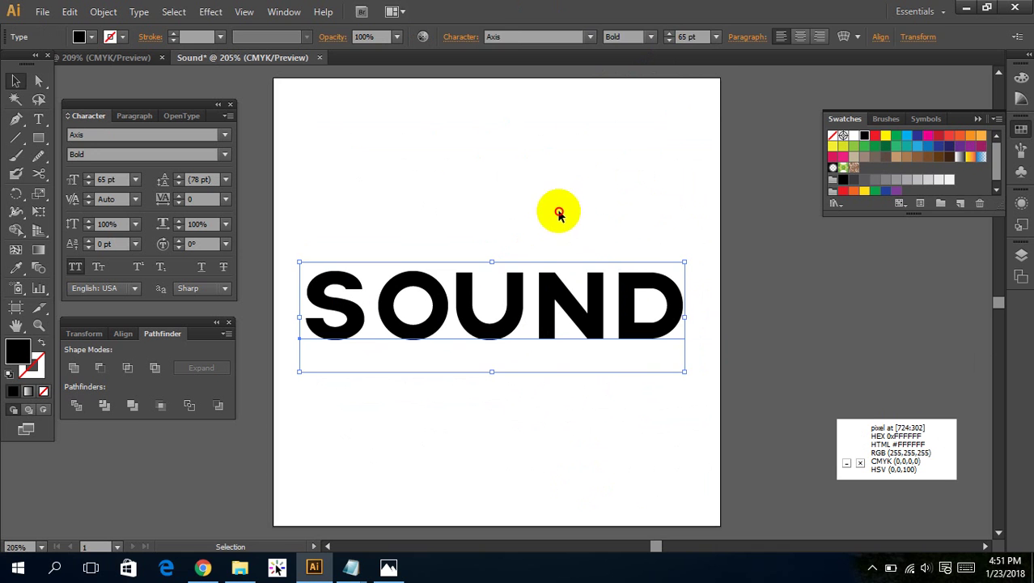
left_click_drag(578, 203, 559, 214)
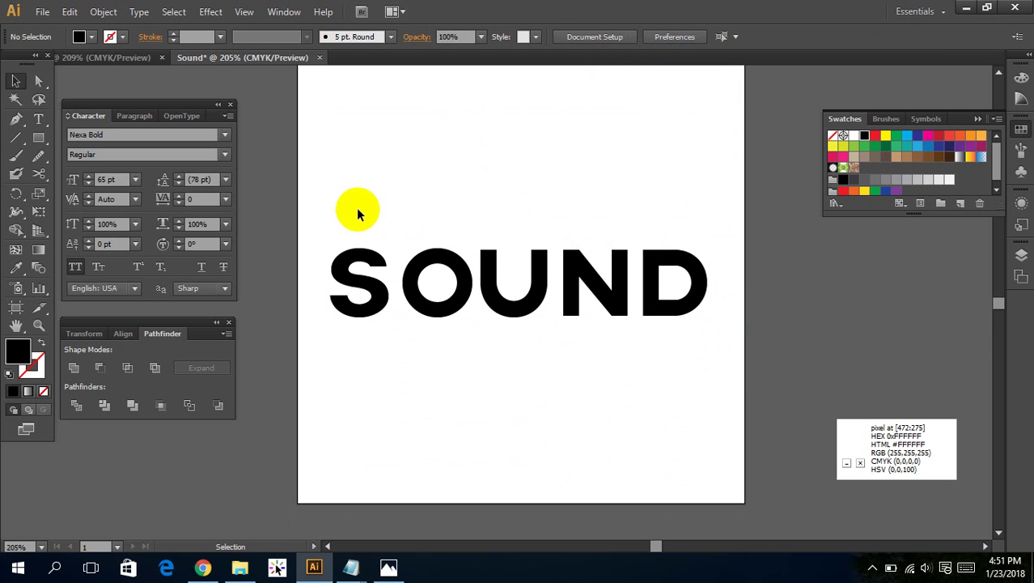
Zoom in with two marquees on the S and O of SOUND, then reframe the view.
key("z")
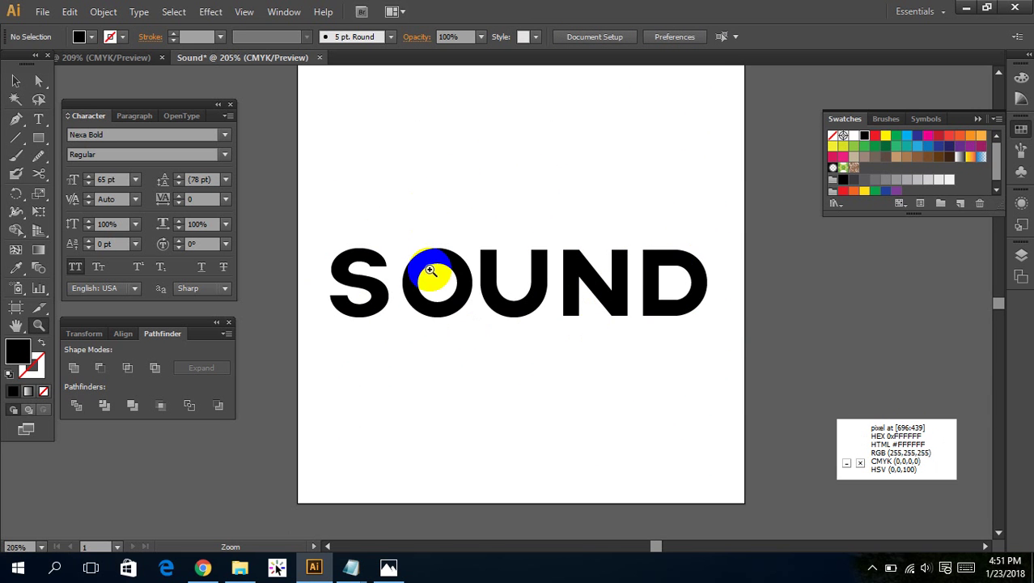
left_click_drag(361, 145, 559, 430)
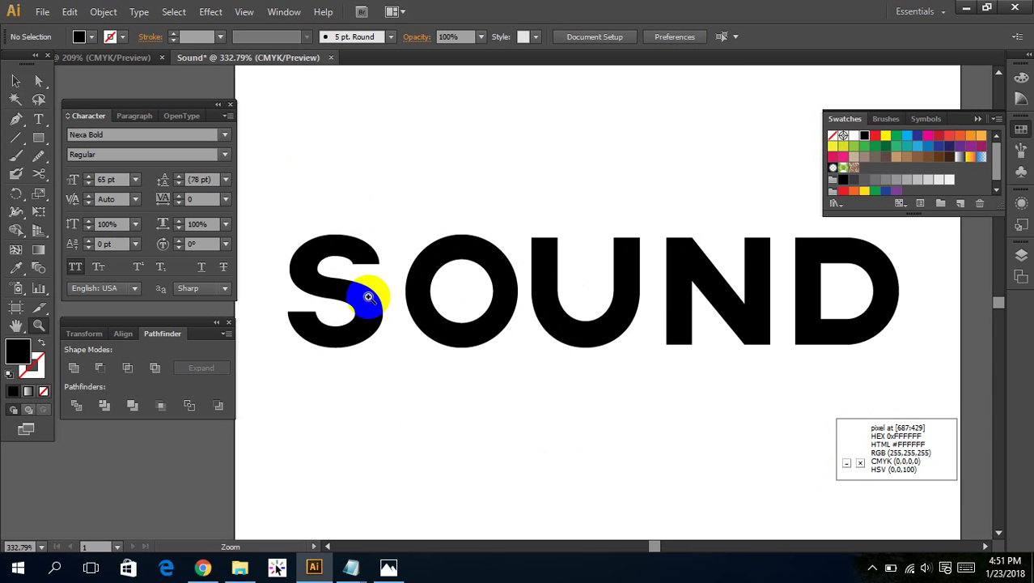
mouse_move(316, 79)
left_mouse_down()
mouse_move(633, 458)
mouse_move(679, 457)
left_mouse_up()
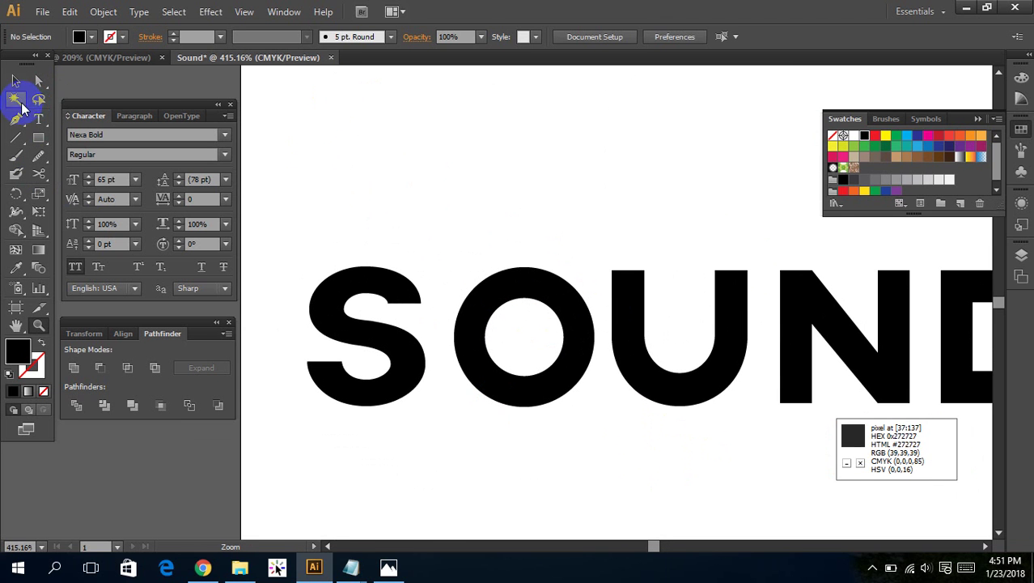
left_click(16, 83)
left_click(358, 272)
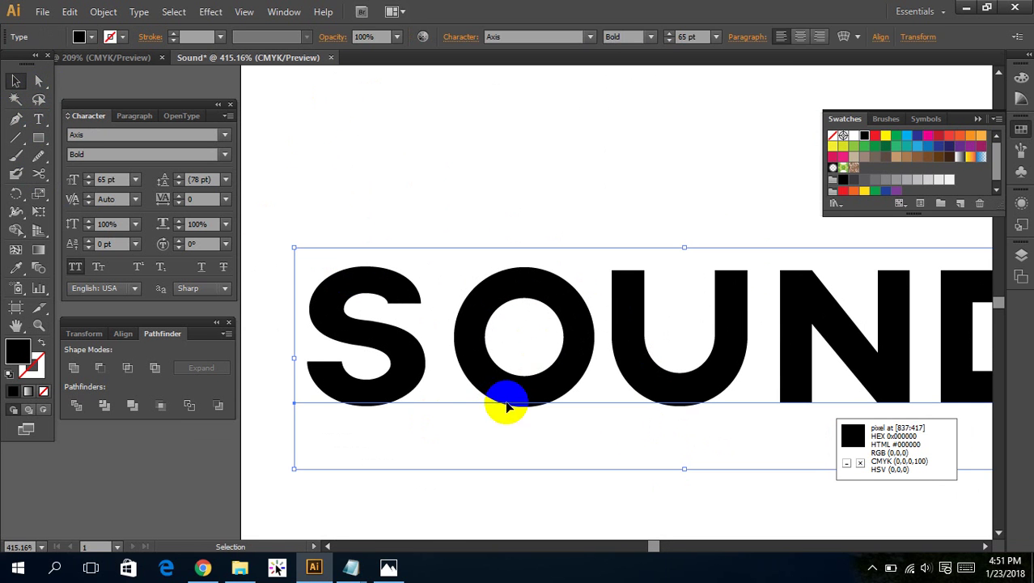
left_click_drag(664, 392, 640, 383)
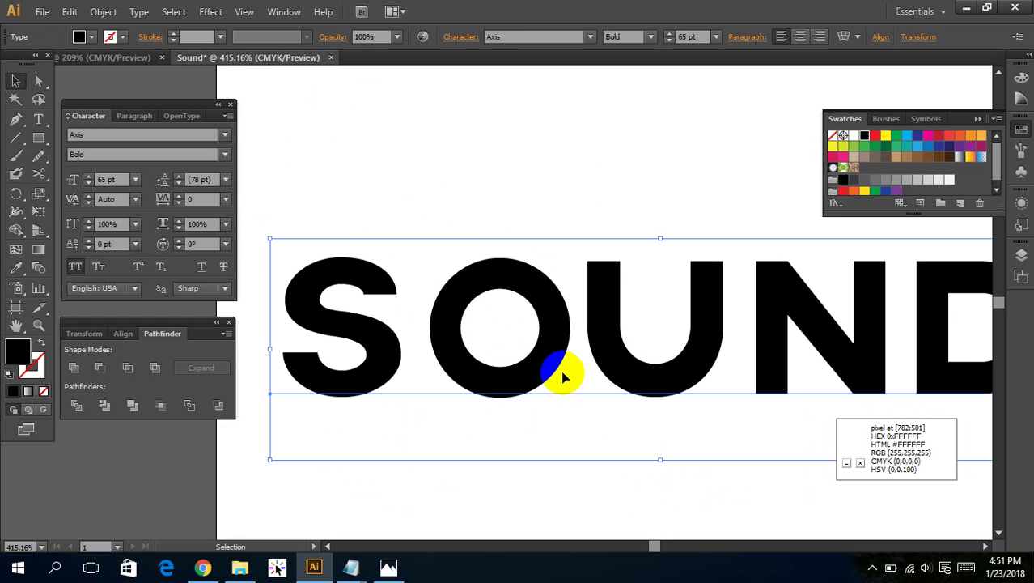
left_click(473, 239)
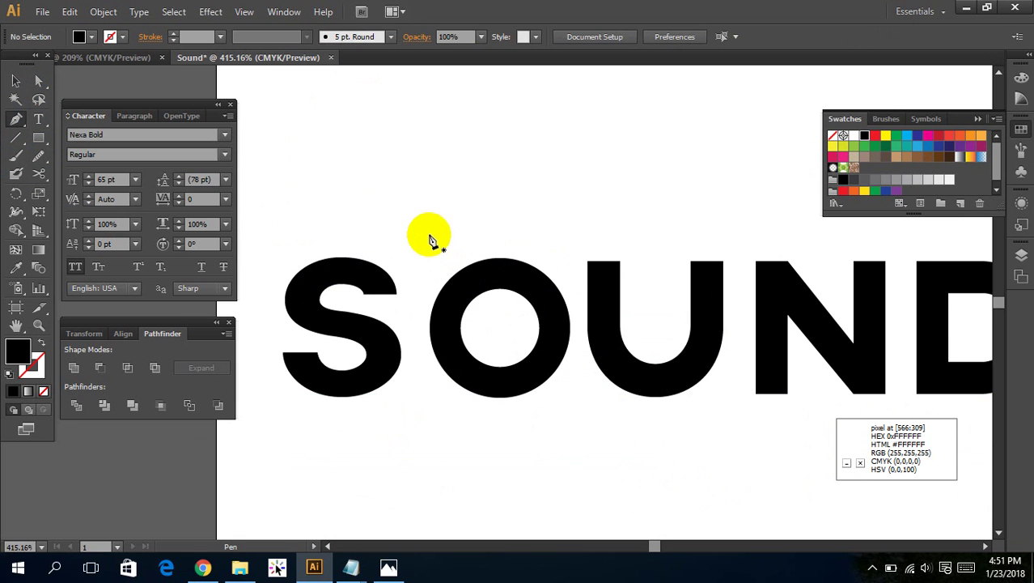
Convert the SOUND text to outlined letter shapes.
key("v")
left_click(520, 276)
right_click(522, 277)
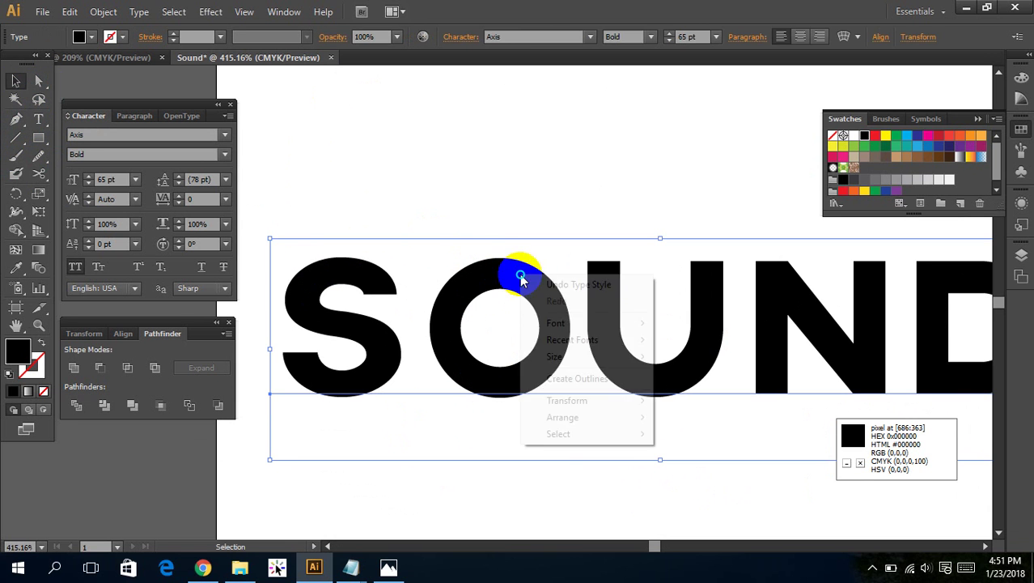
left_click(584, 376)
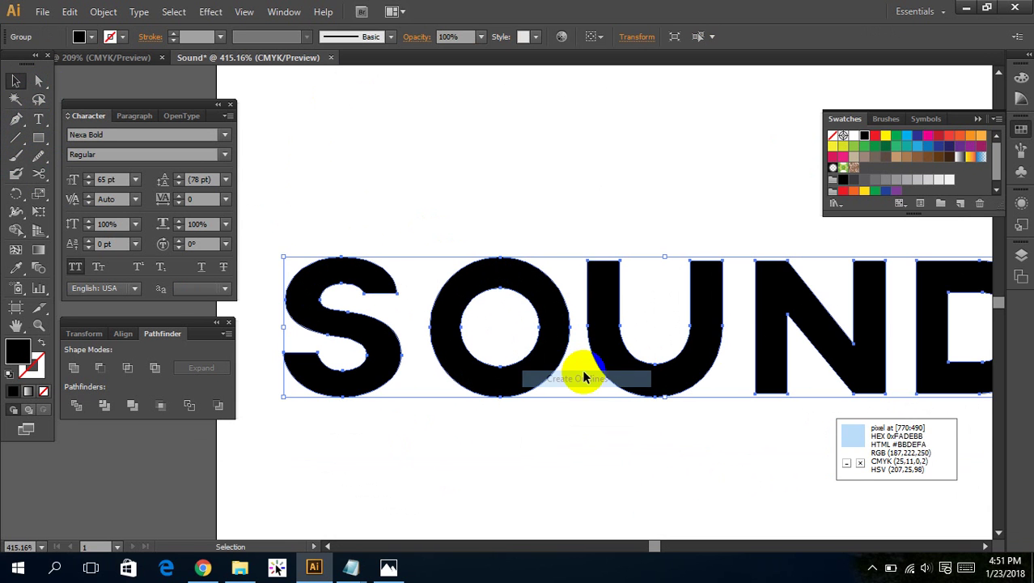
left_click(587, 199)
Ungroup the outlined letters and confirm the O selects on its own.
left_click(526, 275)
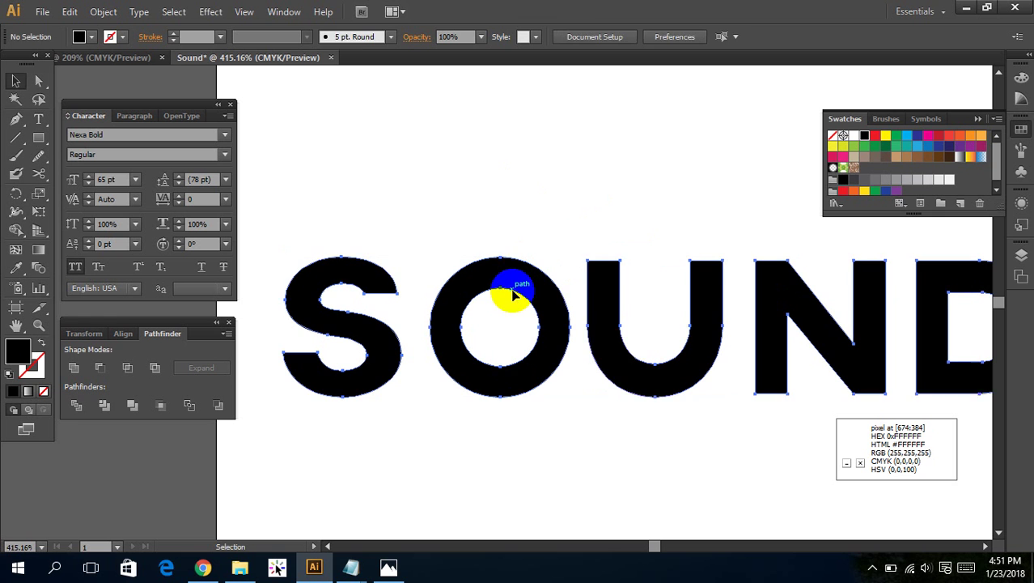
right_click(526, 277)
left_click(557, 377)
left_click(573, 346)
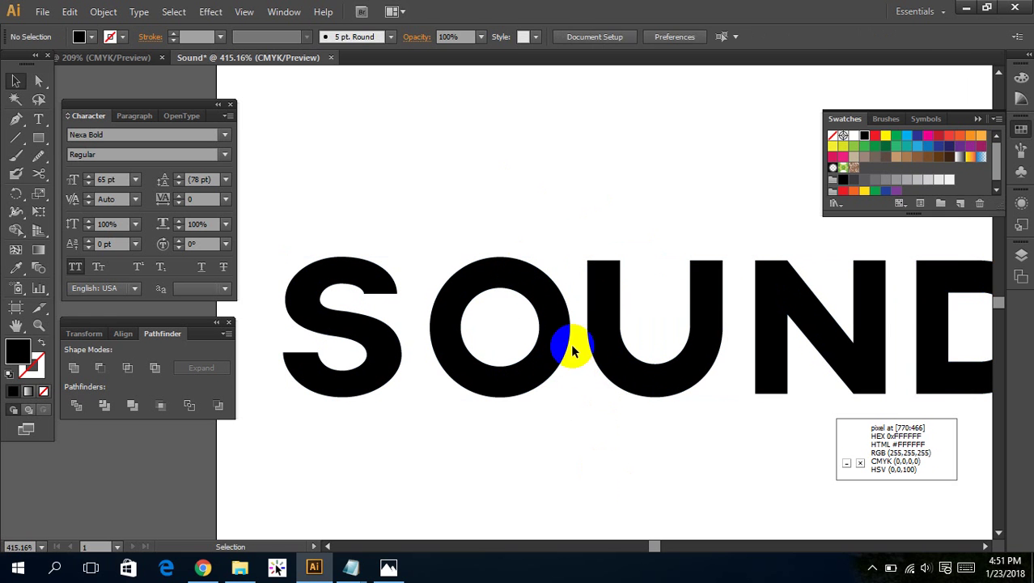
left_click(566, 347)
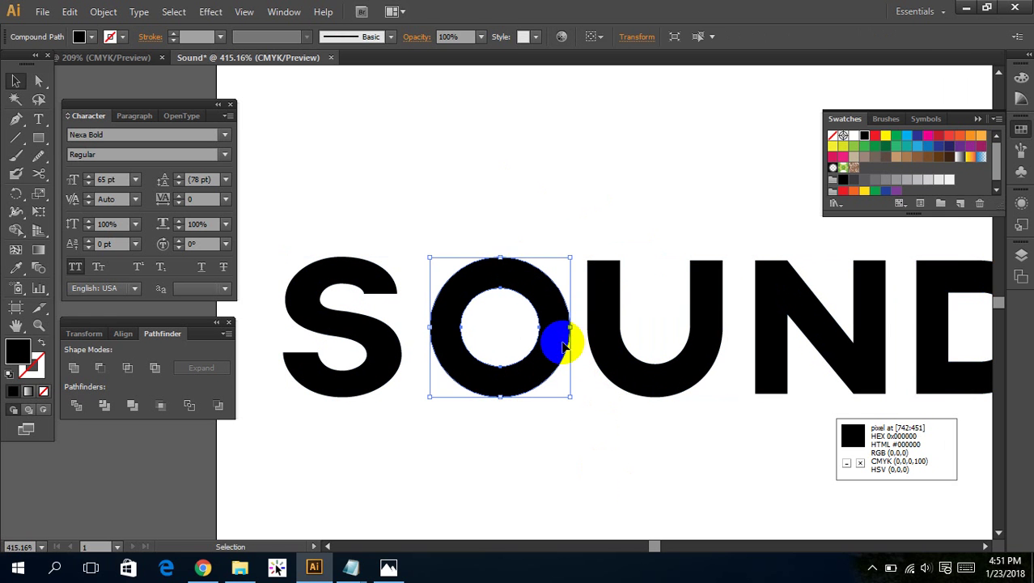
left_click(469, 227)
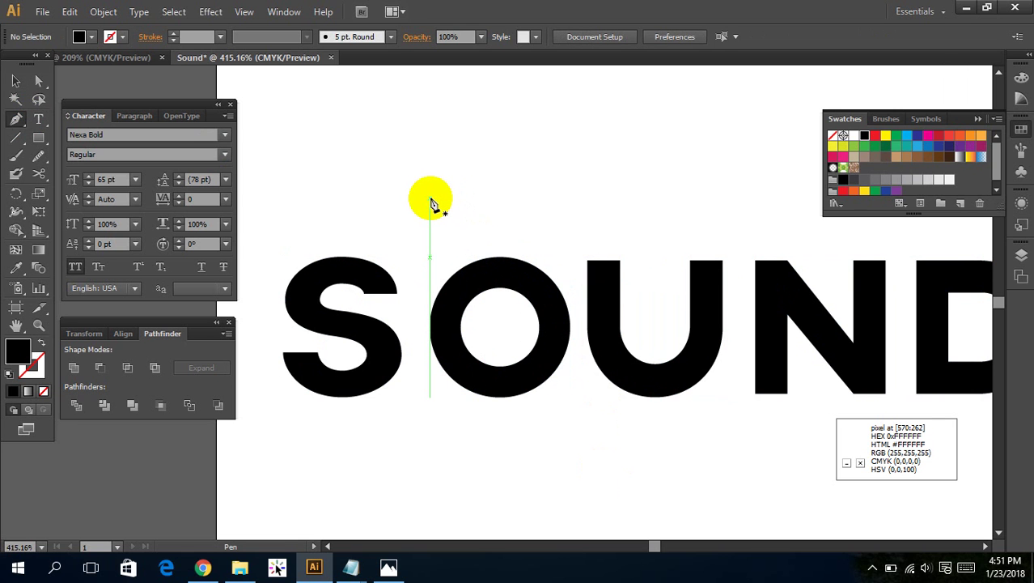
left_click(243, 11)
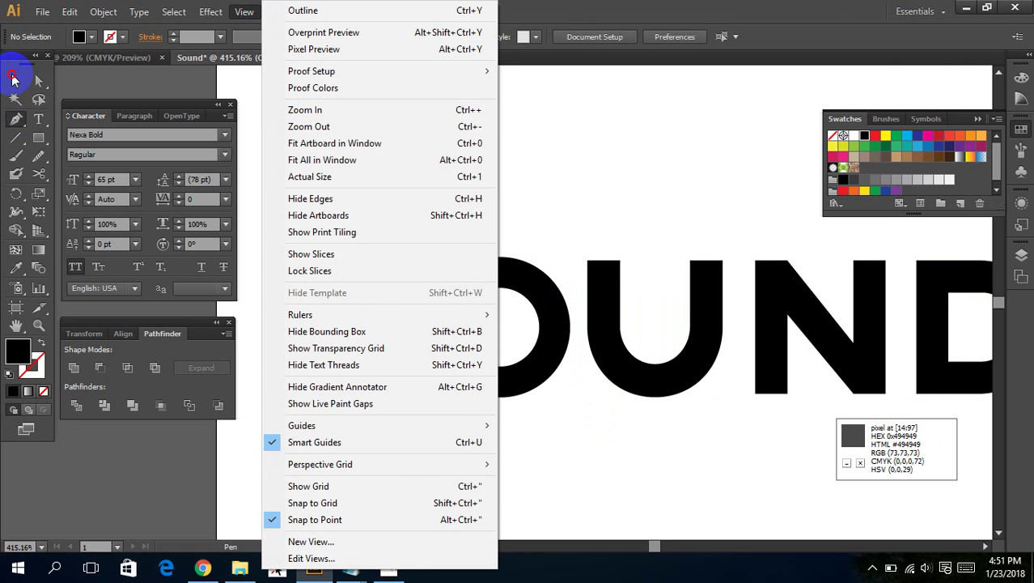
left_click(13, 77)
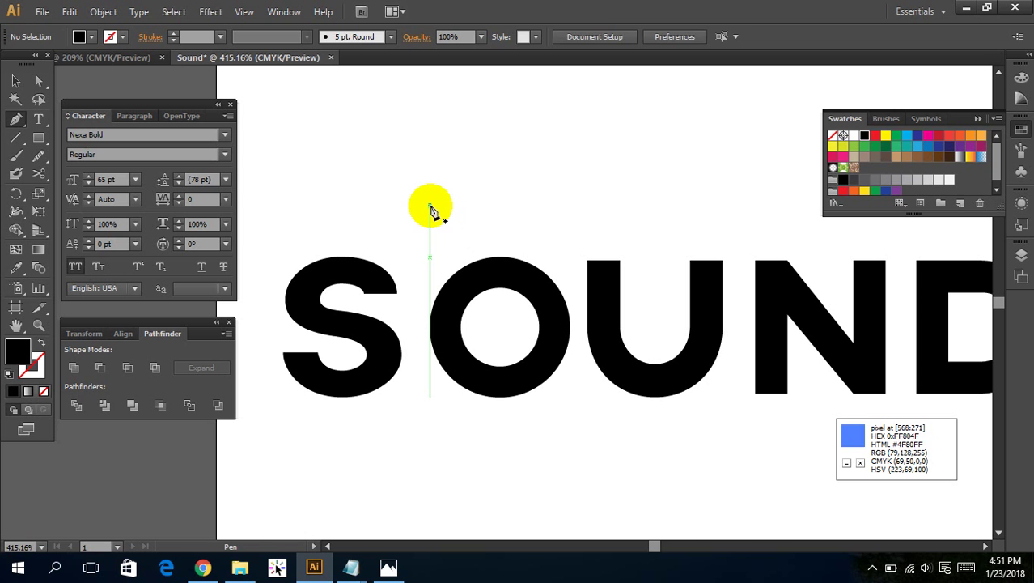
Draw a closed crescent arc with curved pen anchors above the S and O.
left_click_drag(430, 208, 528, 217)
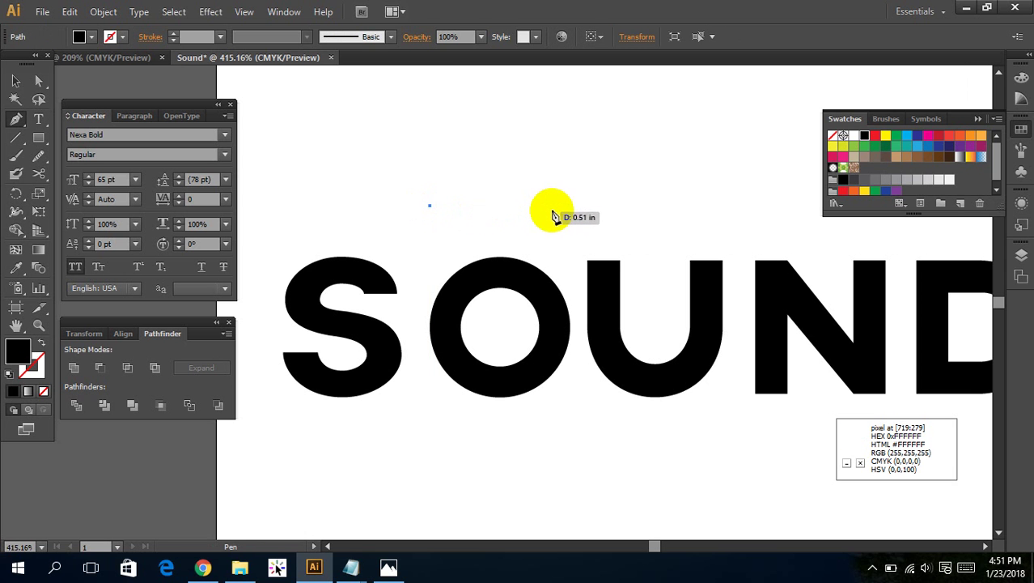
left_click_drag(560, 212, 646, 248)
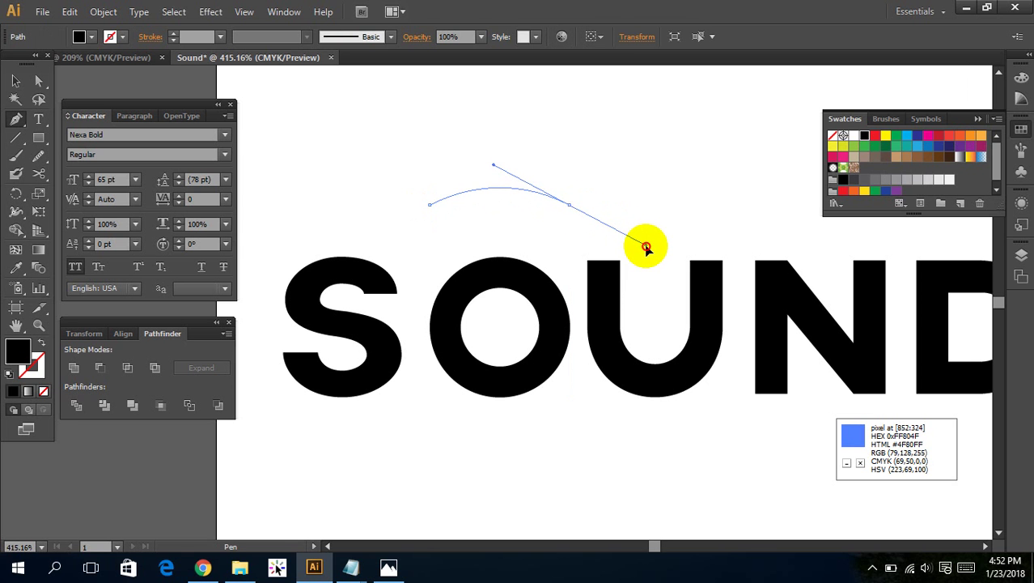
left_click_drag(646, 247, 628, 229)
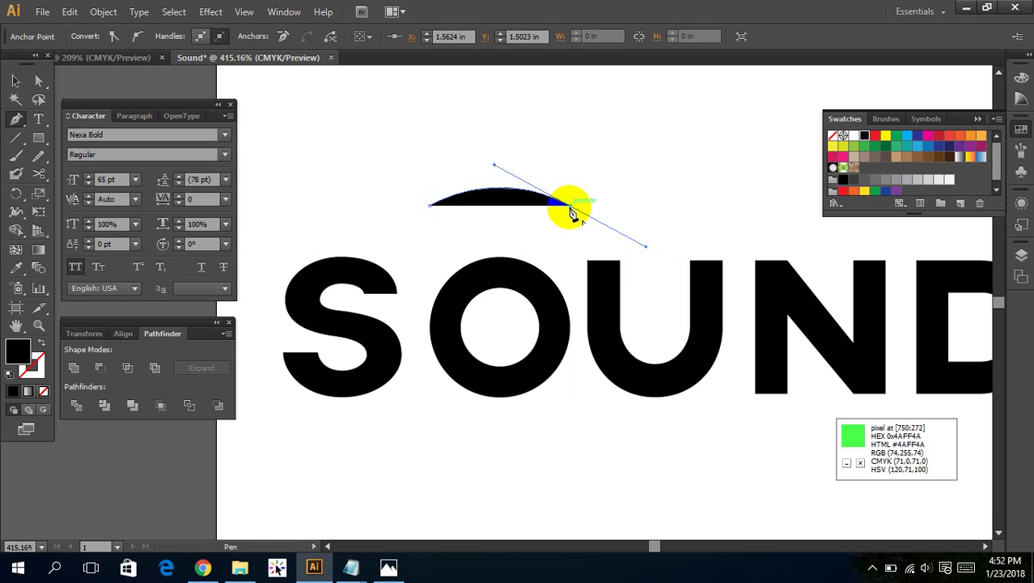
left_click(565, 208)
mouse_move(431, 211)
left_mouse_down()
mouse_move(370, 267)
mouse_move(603, 212)
left_mouse_up()
left_click(643, 206, "ctrl")
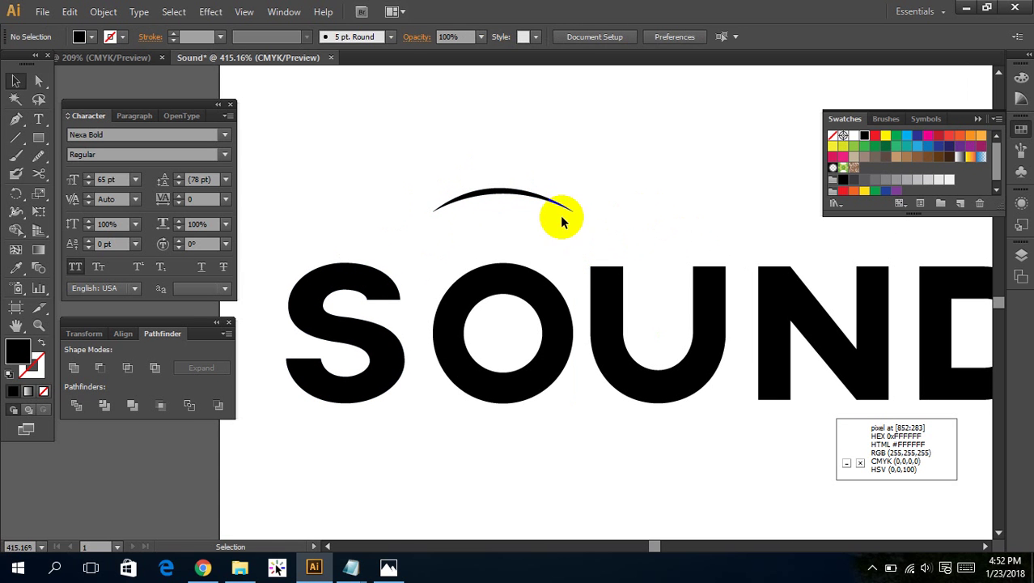
left_click(526, 192)
Adjust the arc's curvature and left end with Direct Selection.
key("a")
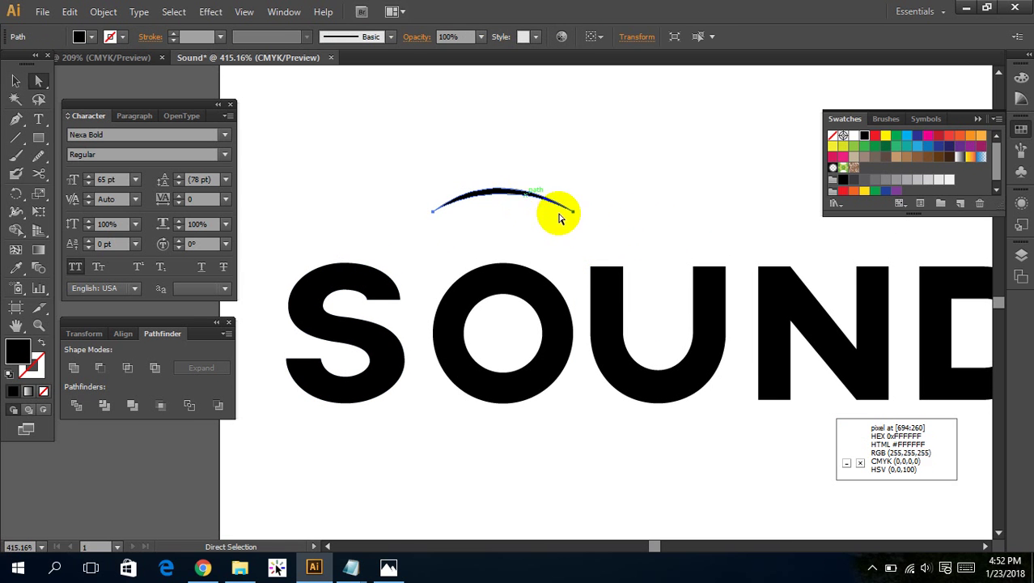
left_click(567, 211)
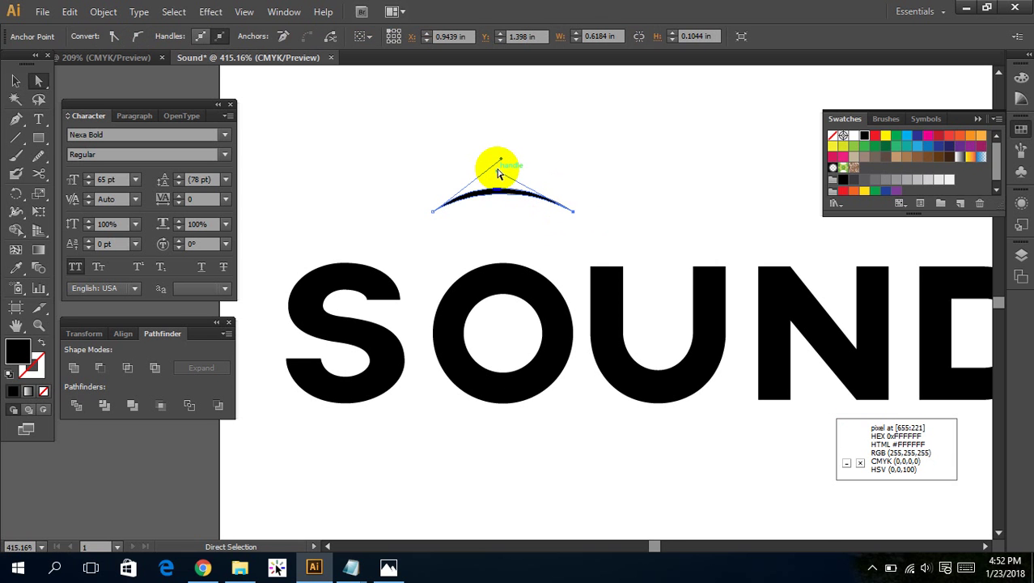
mouse_move(497, 174)
left_mouse_down()
mouse_move(504, 150)
mouse_move(494, 152)
left_mouse_up()
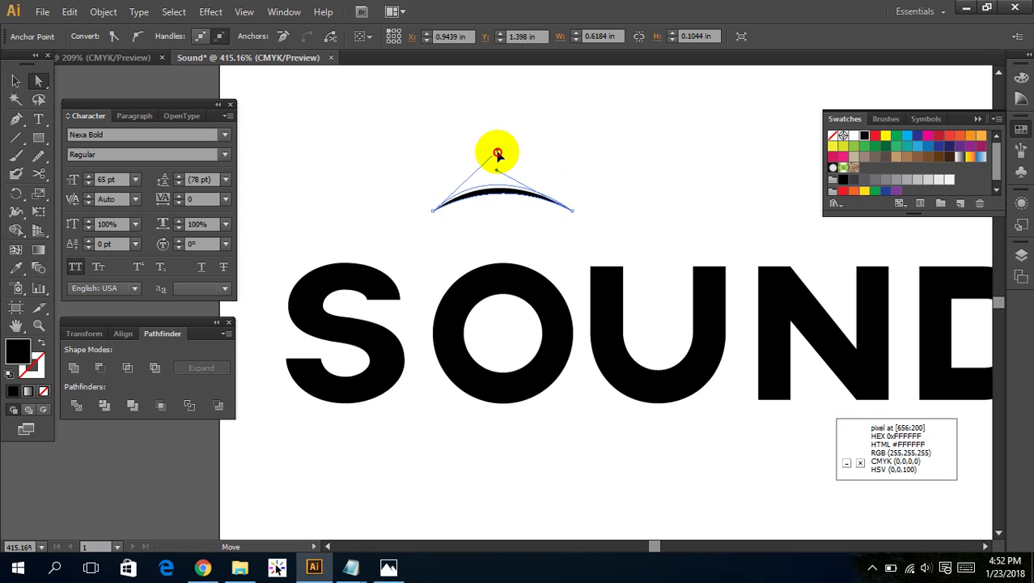
left_click(606, 208)
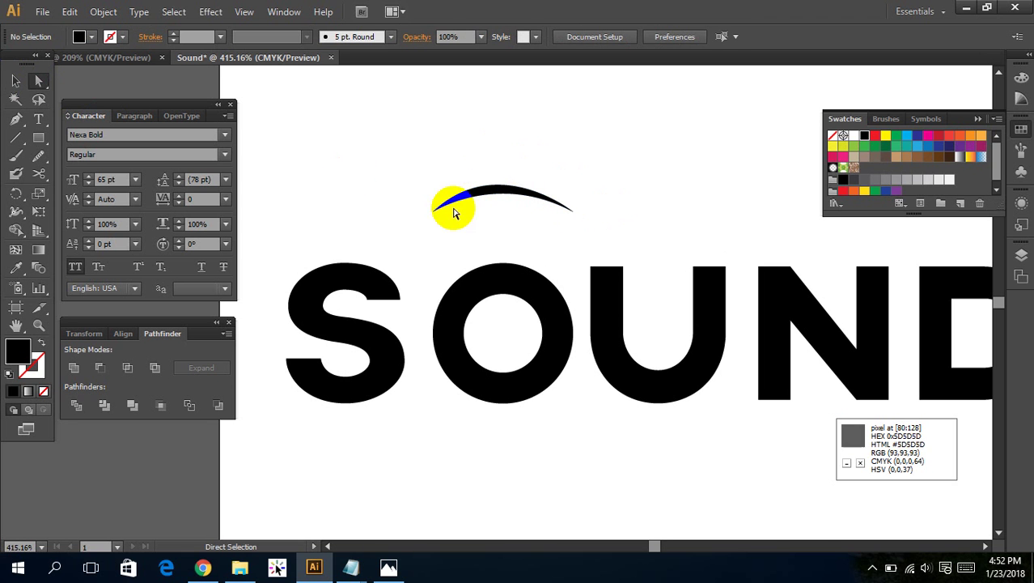
left_click_drag(439, 212, 432, 212)
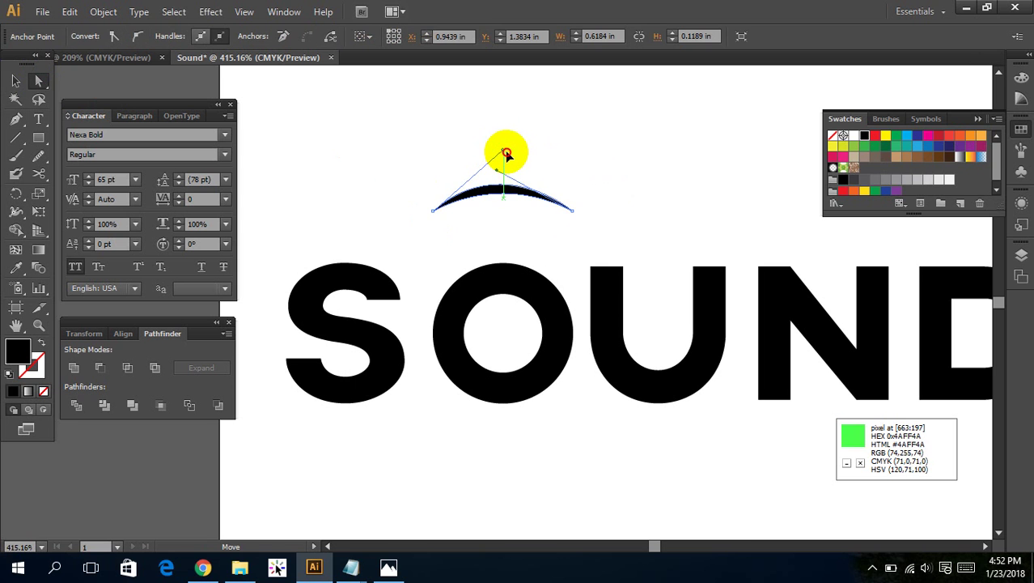
left_click(565, 181)
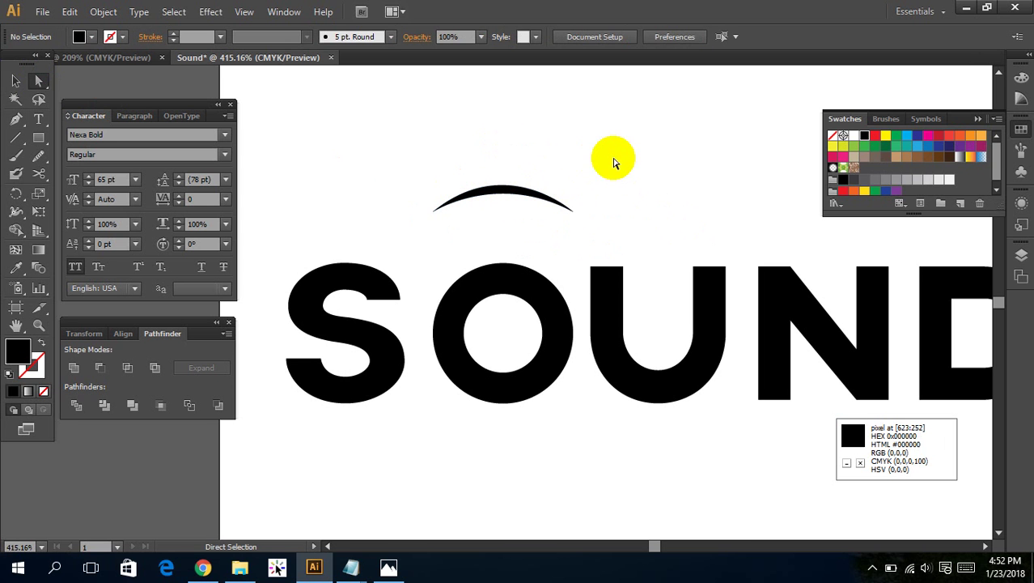
Copy the arc, paste it in front, move the copy above, and widen it.
key("v")
left_click(525, 191)
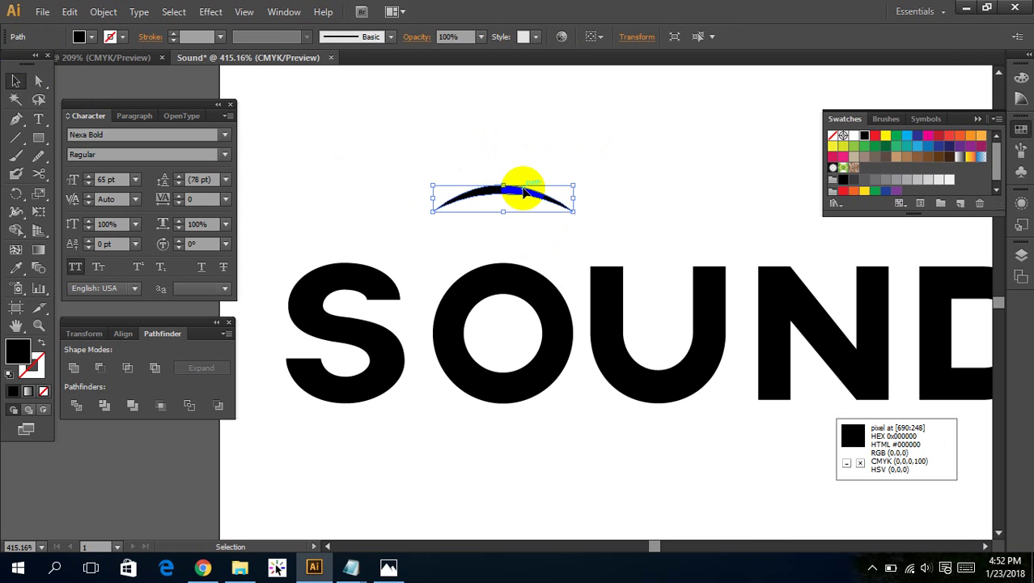
left_click(68, 11)
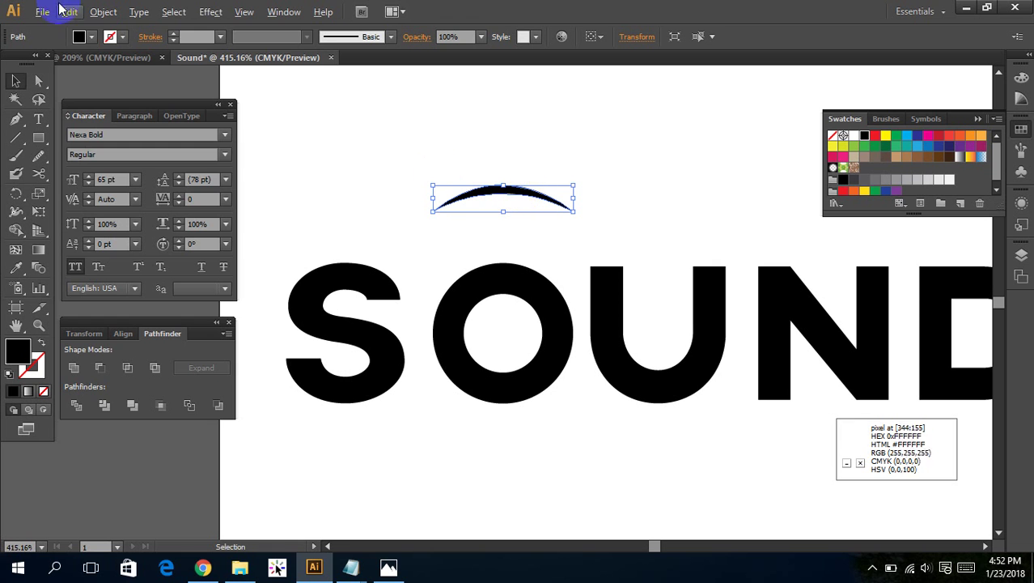
left_click(65, 11)
left_click(65, 12)
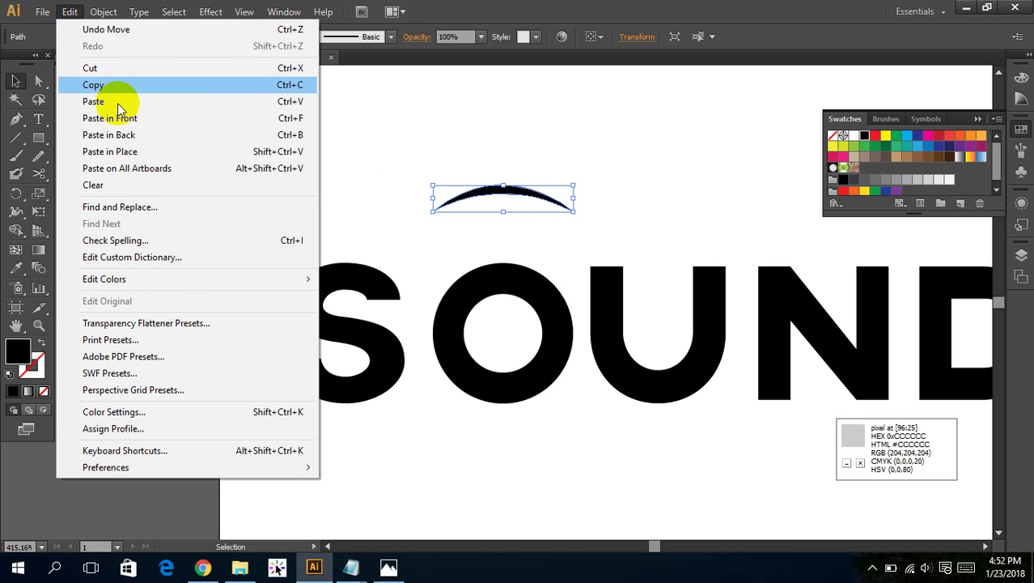
left_click(118, 118)
mouse_move(478, 189)
left_mouse_down()
mouse_move(374, 147)
mouse_move(488, 136)
mouse_move(448, 138)
mouse_move(474, 149)
mouse_move(482, 118)
mouse_move(483, 153)
mouse_move(489, 141)
left_mouse_up()
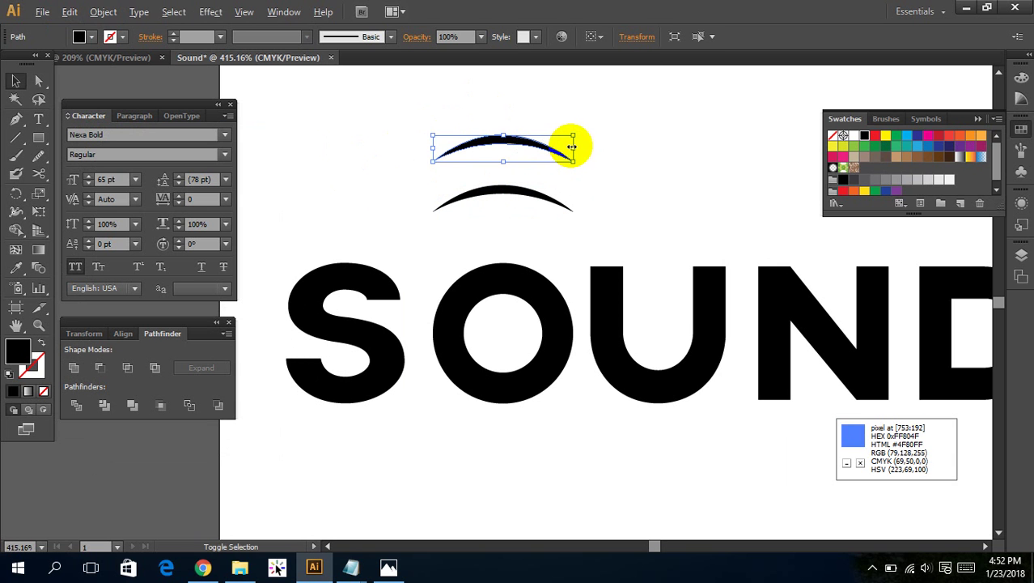
left_click_drag(572, 147, 598, 151)
Nudge the top arc into place, then move both arcs down closer to the O.
left_click(672, 155)
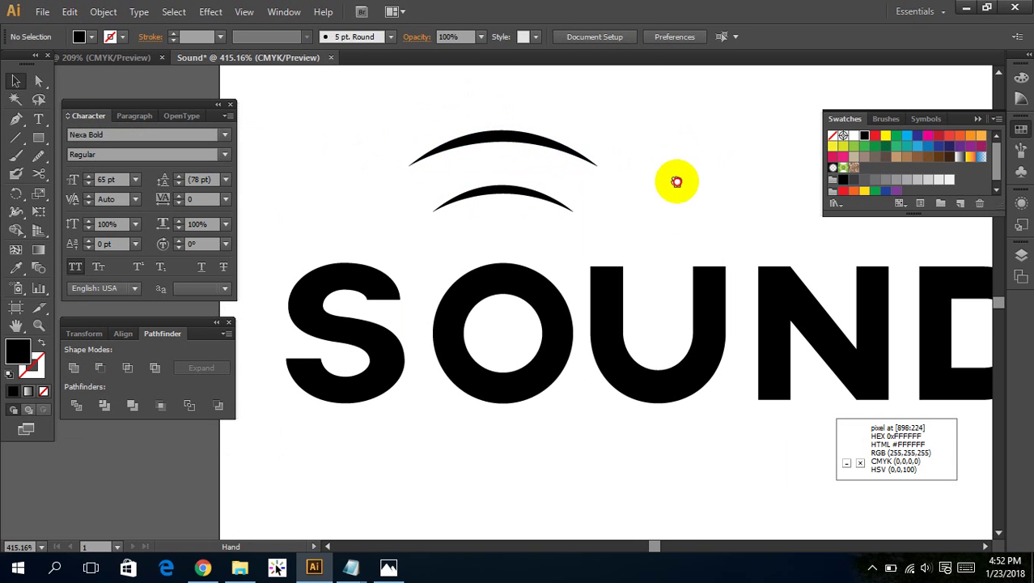
left_click_drag(677, 181, 603, 176)
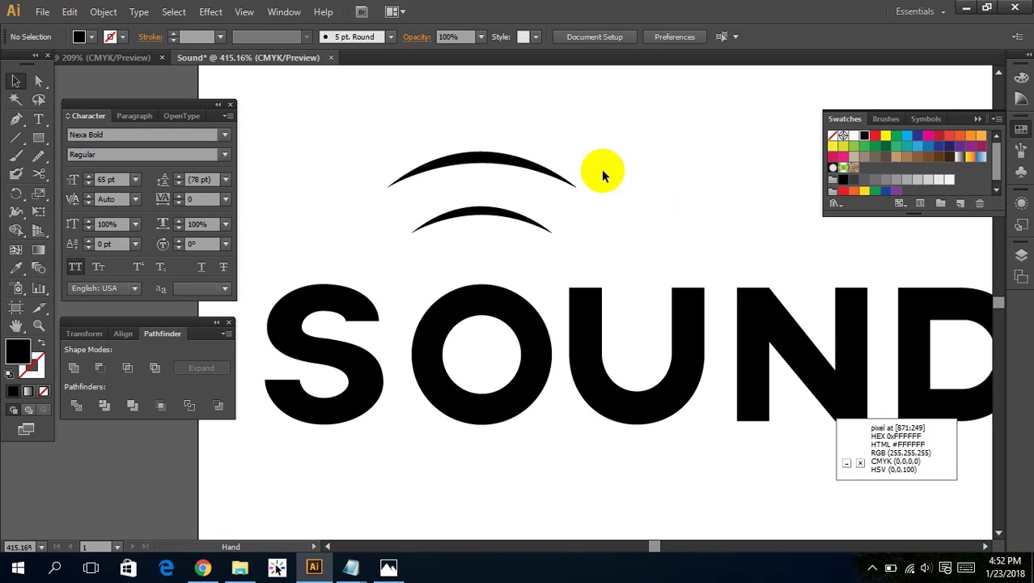
left_click_drag(498, 160, 503, 170)
left_click_drag(416, 127, 560, 231)
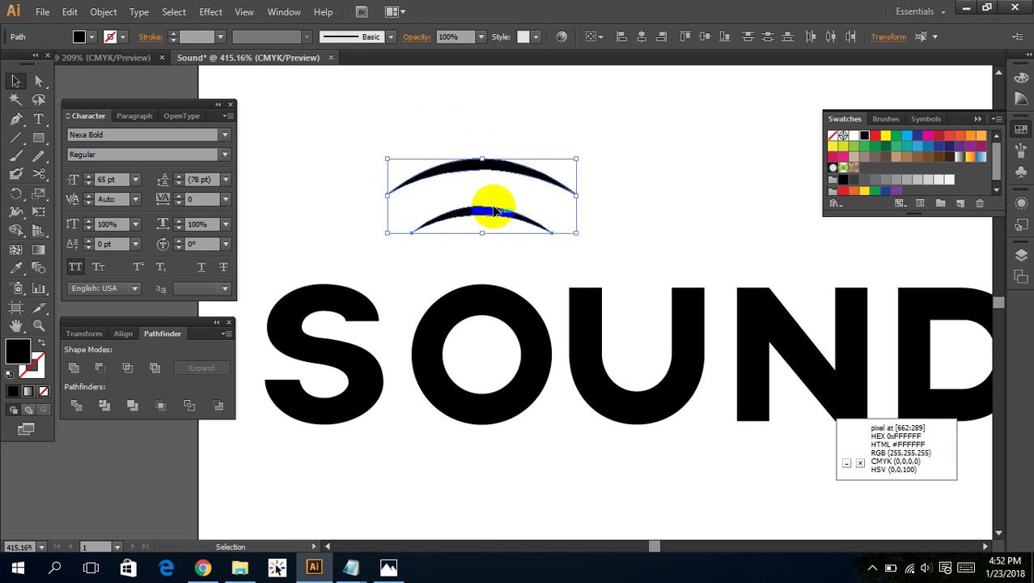
left_click_drag(495, 211, 492, 242)
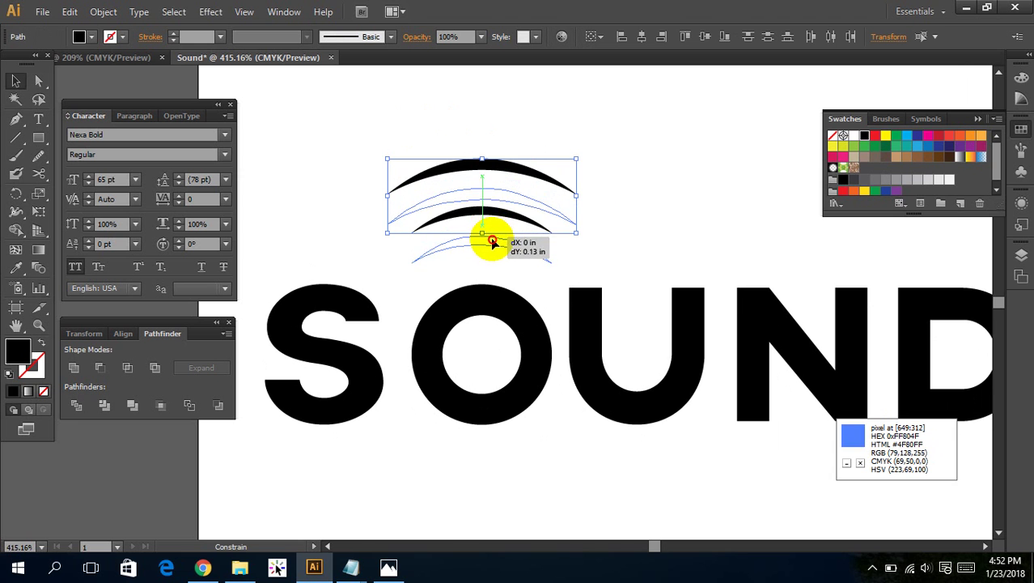
left_click_drag(492, 242, 520, 235)
left_click_drag(628, 219, 637, 175)
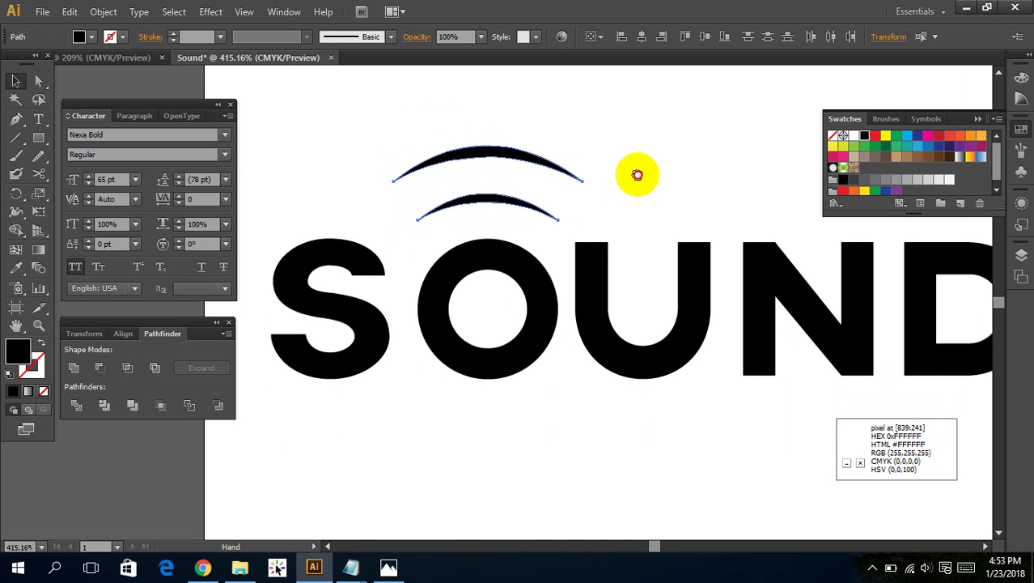
Reflect a copy of both arcs across the horizontal axis and move it below SOUND.
right_click(487, 196)
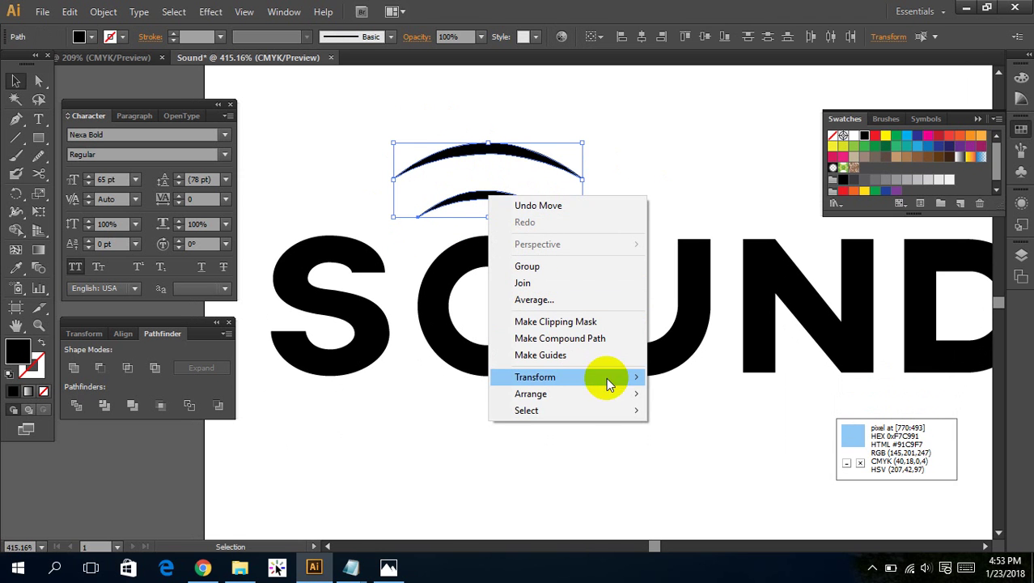
mouse_move(536, 377)
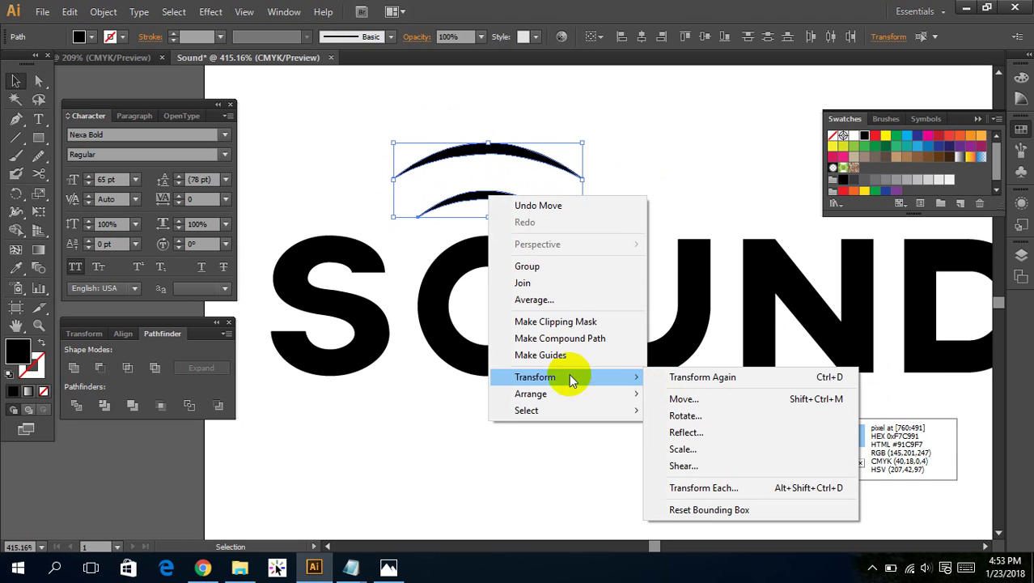
left_click(652, 148)
left_click_drag(444, 115, 524, 217)
right_click(508, 187)
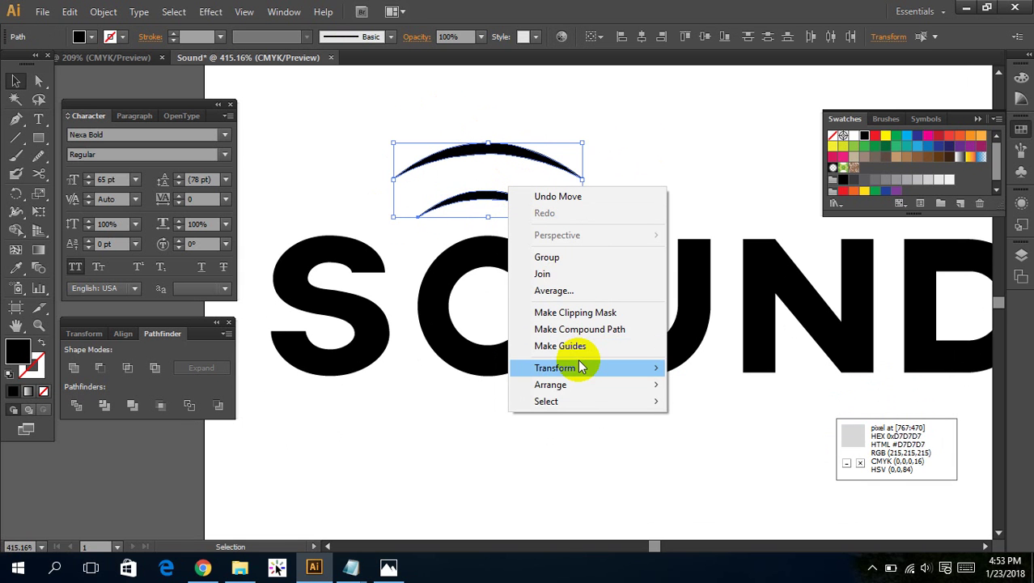
mouse_move(555, 367)
left_click(692, 425)
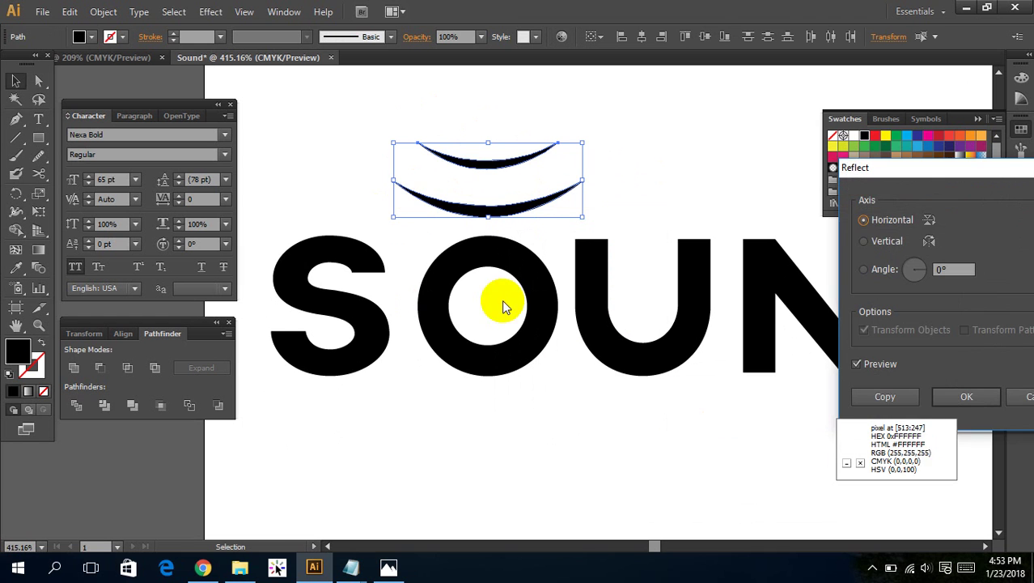
left_click(884, 396)
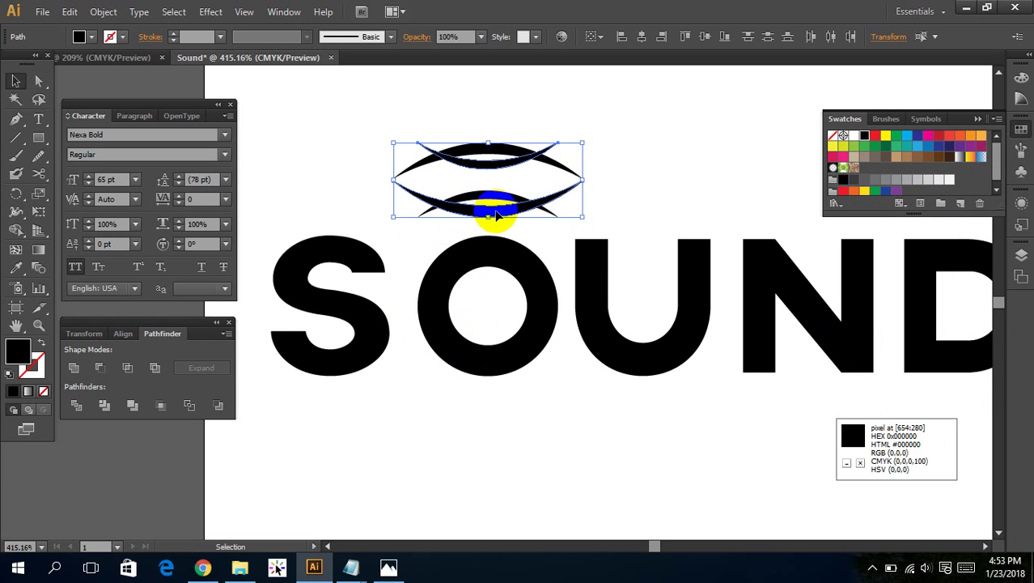
left_click_drag(496, 214, 519, 469)
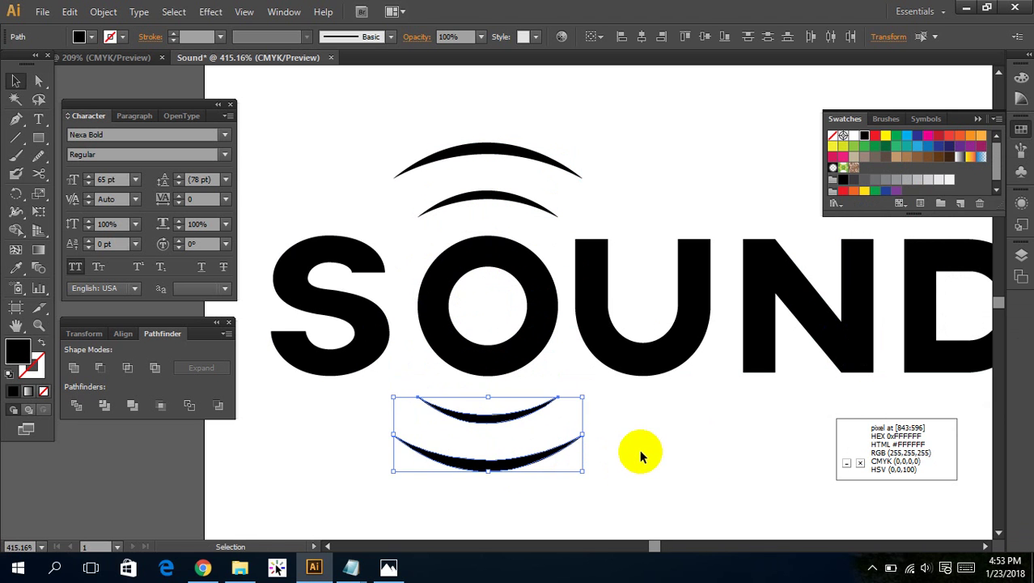
left_click(640, 450)
left_click(508, 416)
Group the lower arc pair and the upper arc pair separately.
left_click(508, 463, "shift")
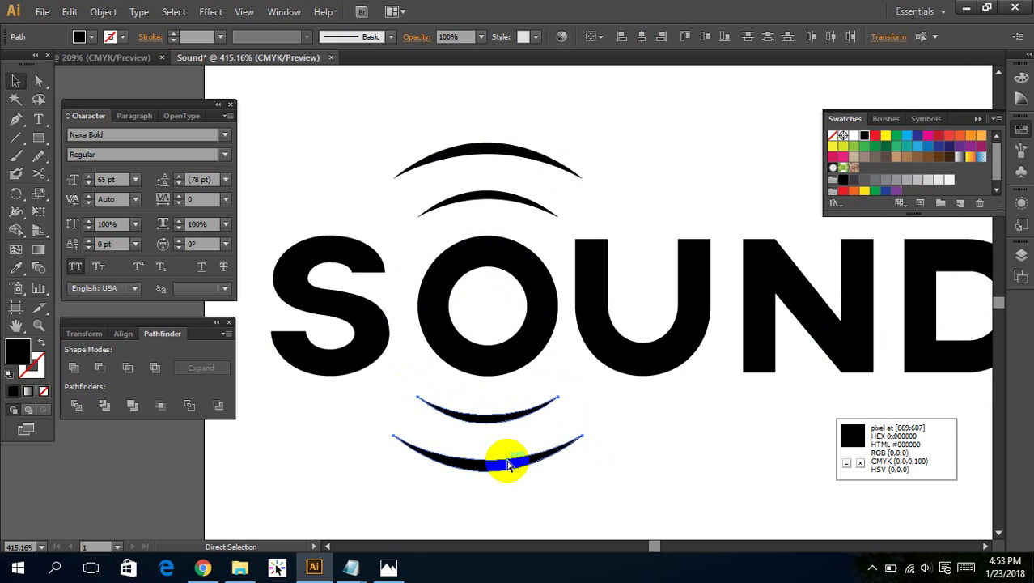
key("ctrl+g")
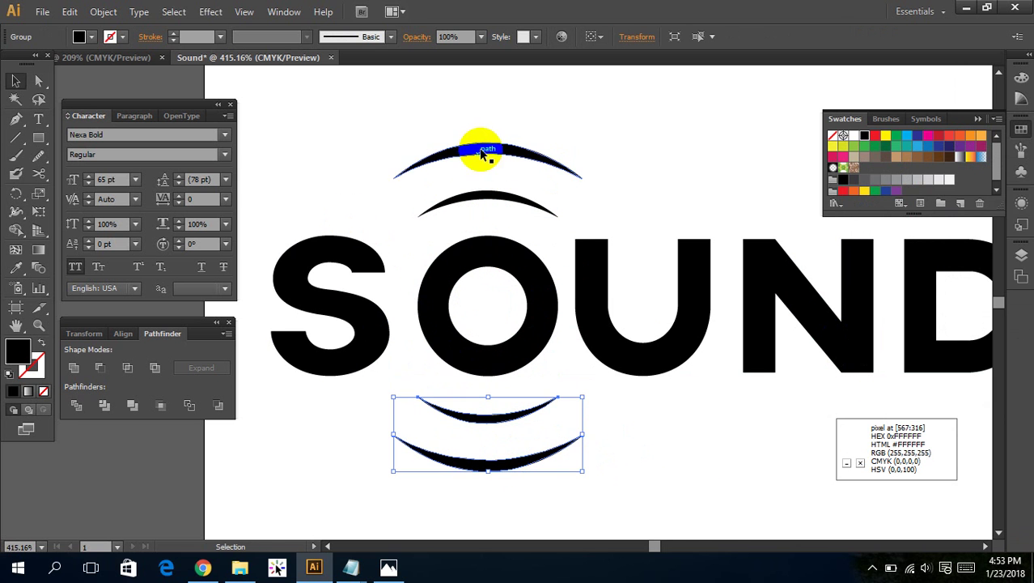
left_click_drag(461, 118, 502, 212)
right_click(491, 164)
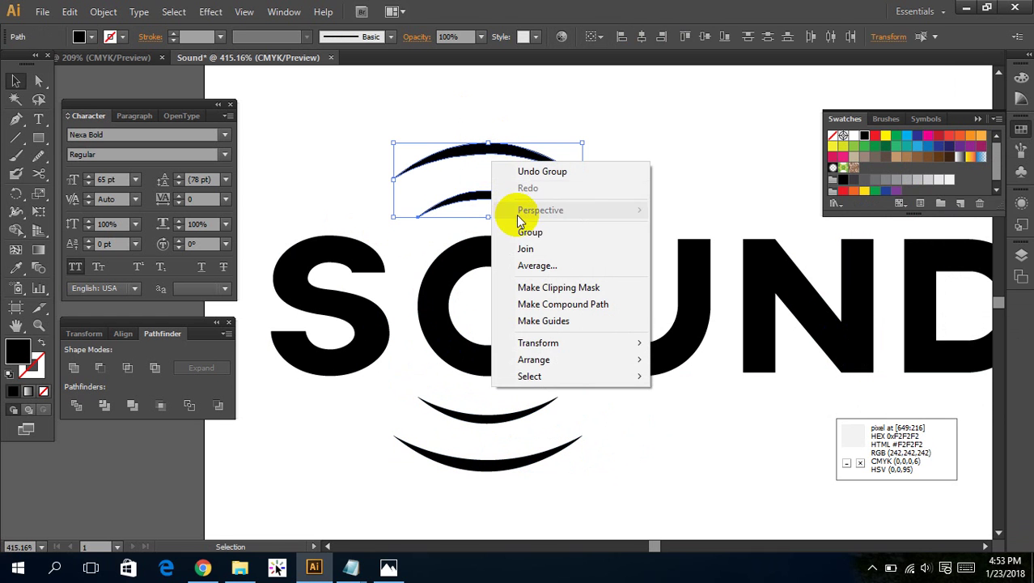
left_click(505, 229)
left_click(615, 207)
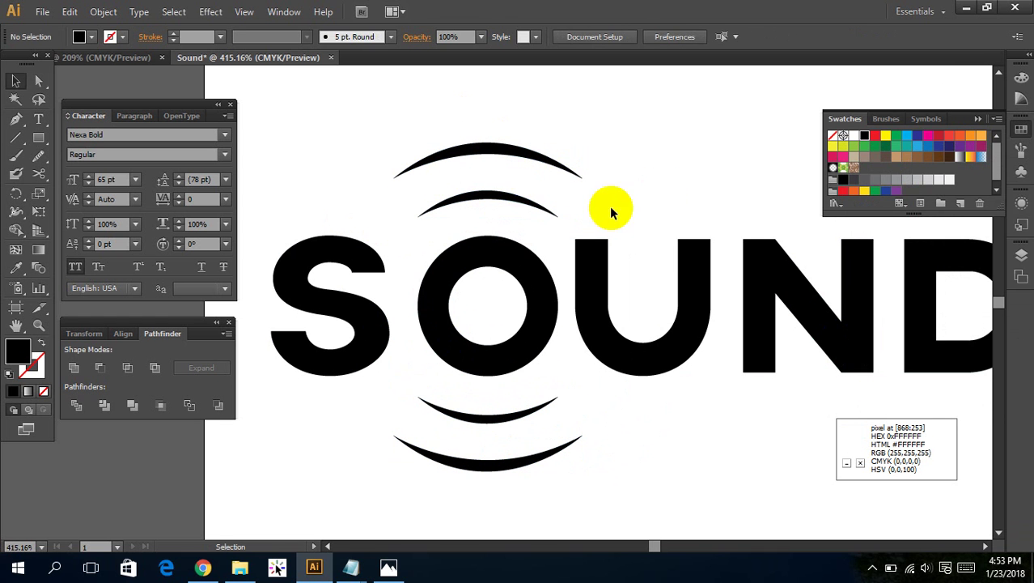
Group both arc pairs with the O and vertically centre them on it.
left_click(509, 193)
left_click(528, 409, "shift")
left_click(544, 336, "shift")
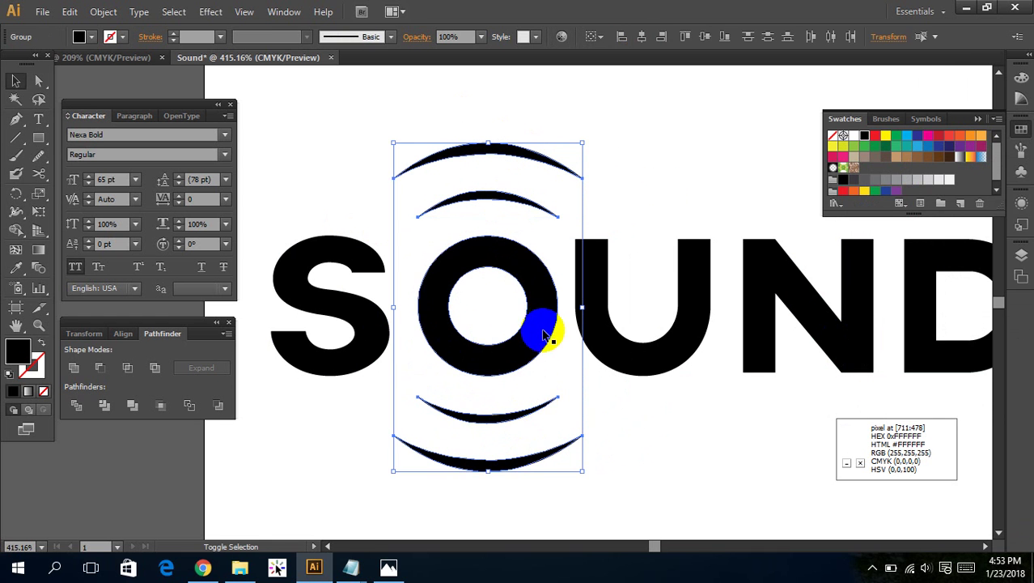
left_click(705, 37)
key("ctrl+z")
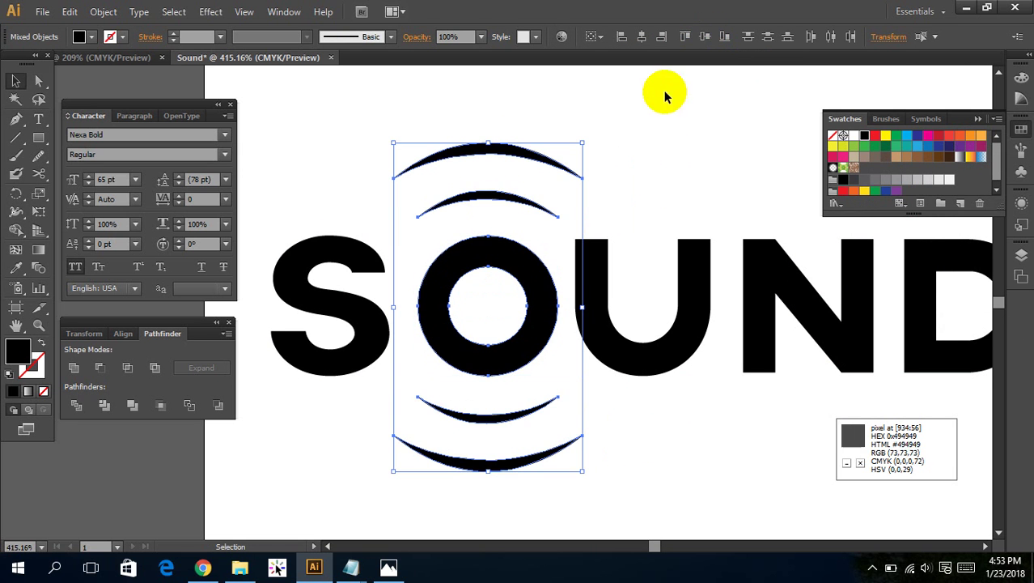
right_click(539, 179)
left_click(571, 247)
left_click(538, 271, "shift")
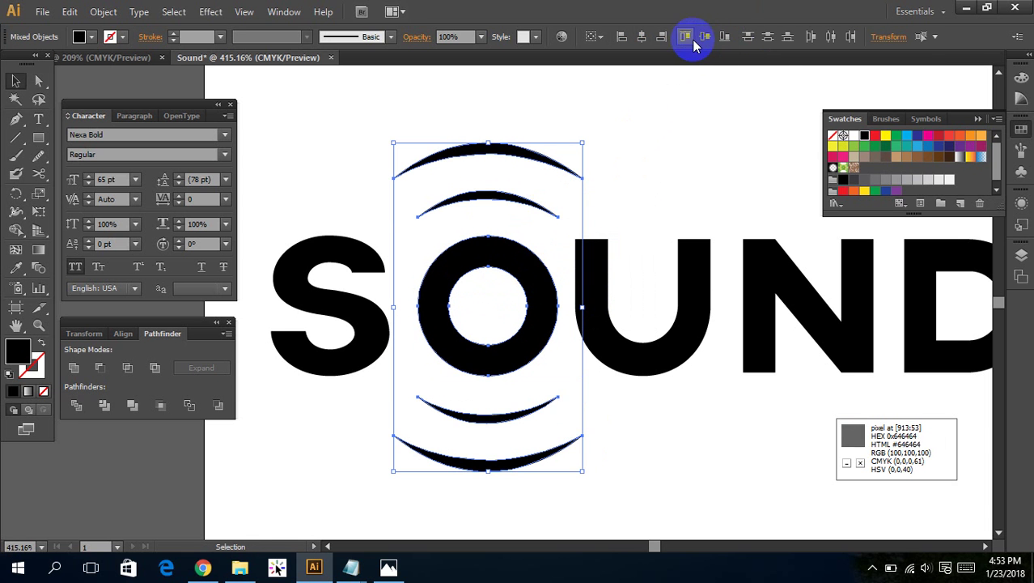
left_click(704, 41)
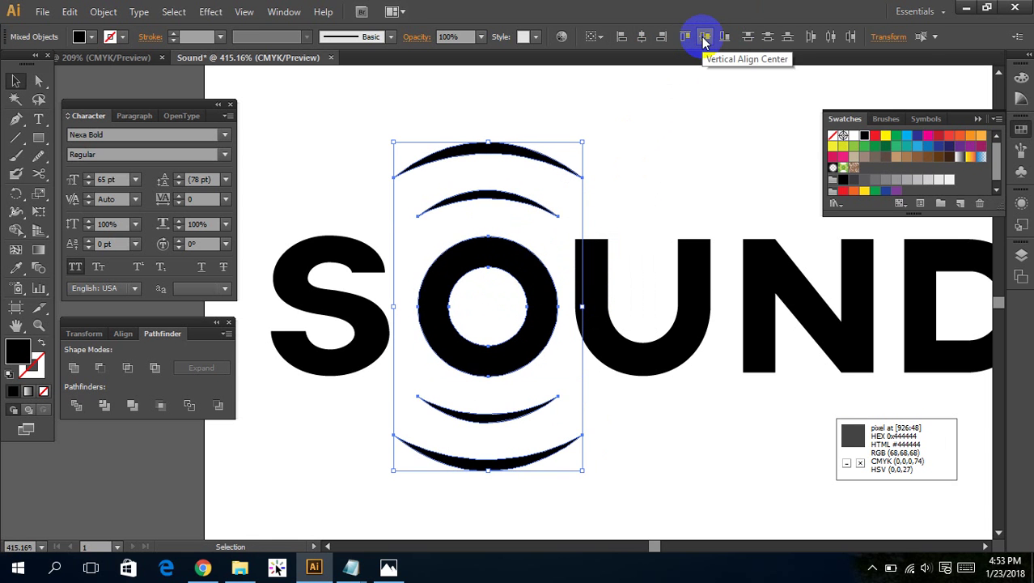
left_click(672, 166)
left_click_drag(677, 166, 609, 166)
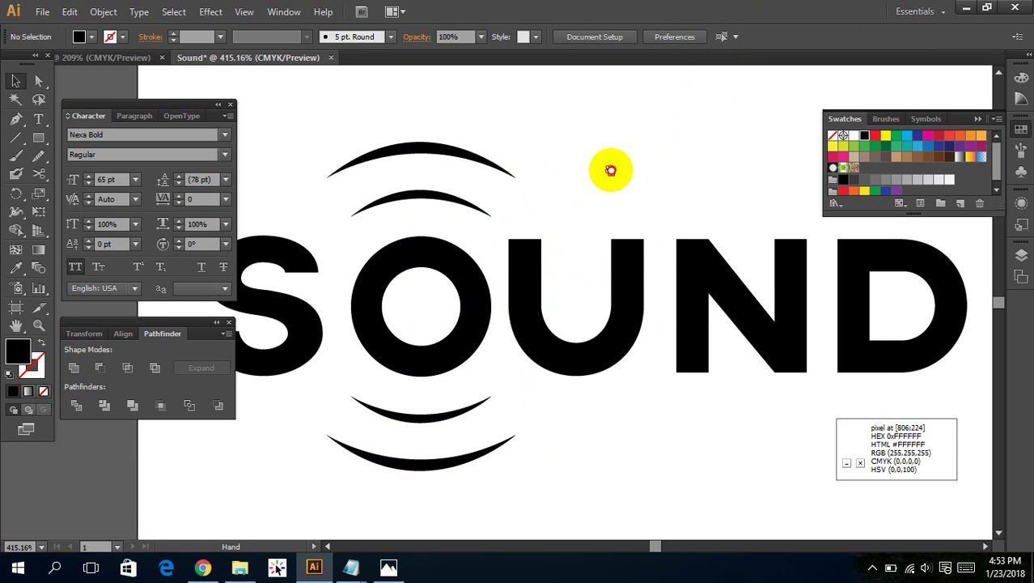
Fit the artboard in view and draw a 3-sided polygon triangle above the arcs.
key("ctrl+0")
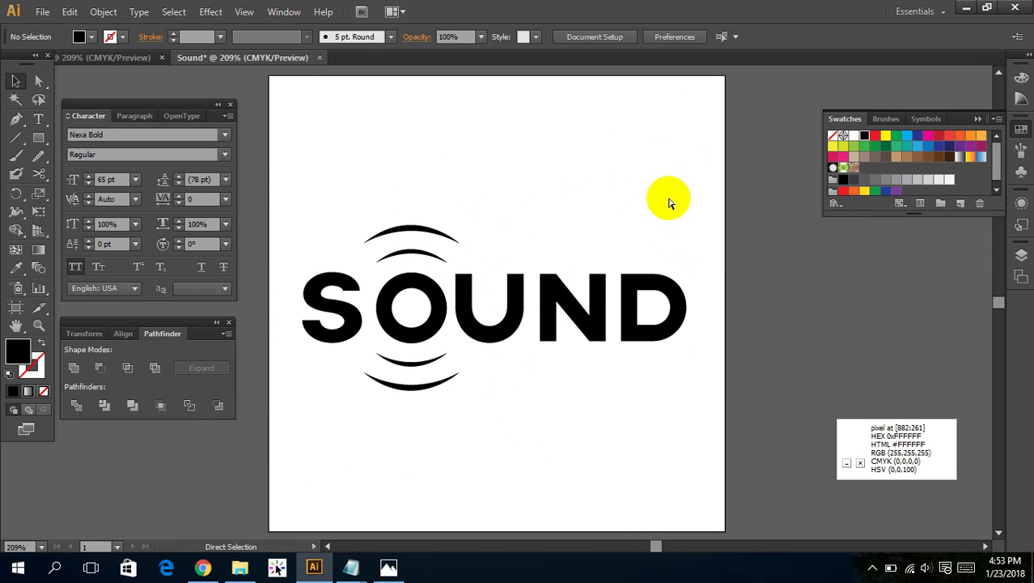
left_click(411, 315)
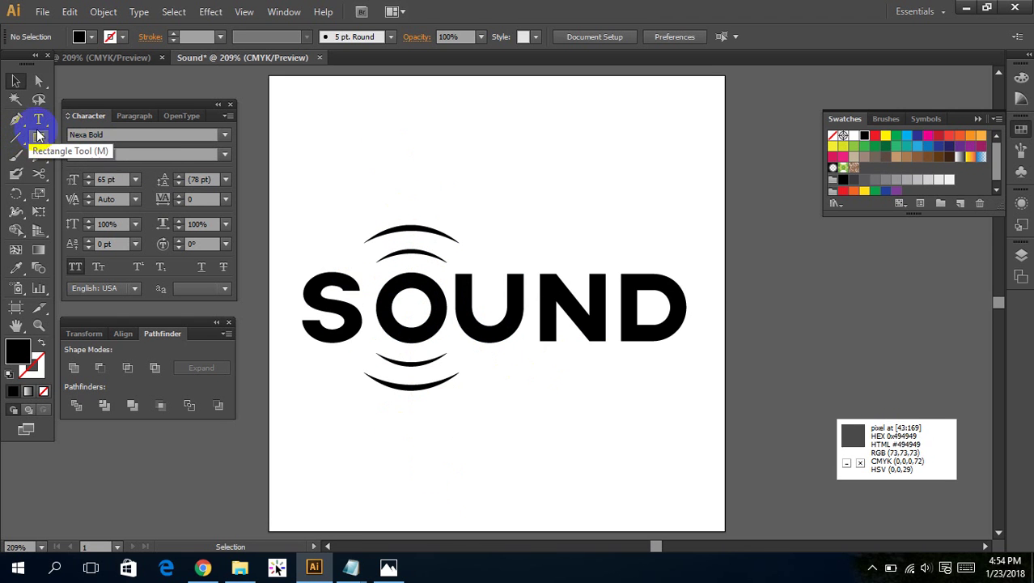
mouse_move(38, 136)
left_mouse_down()
mouse_move(165, 167)
mouse_move(116, 193)
left_mouse_up()
left_click(498, 180)
left_click(557, 237)
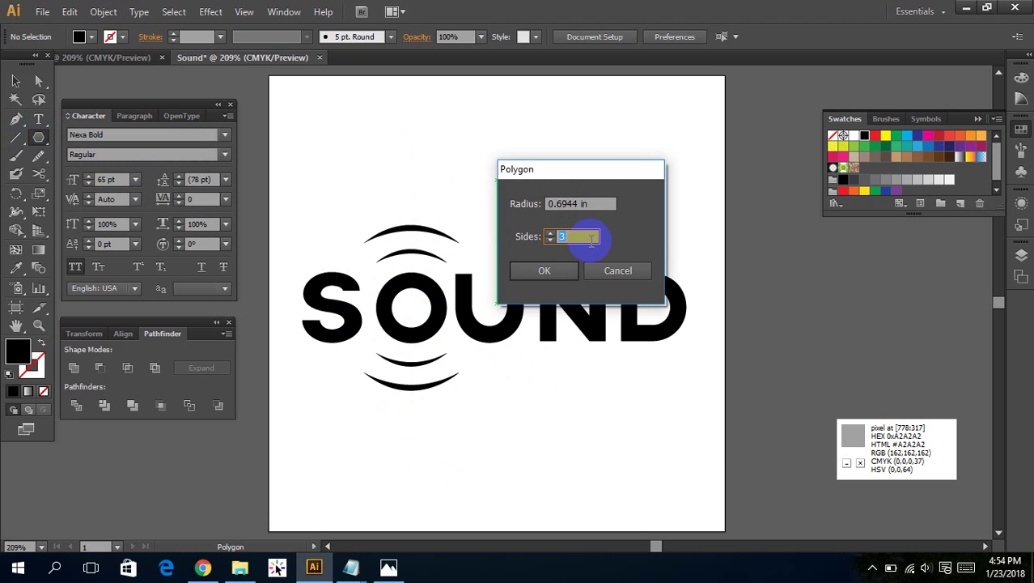
left_click(544, 272)
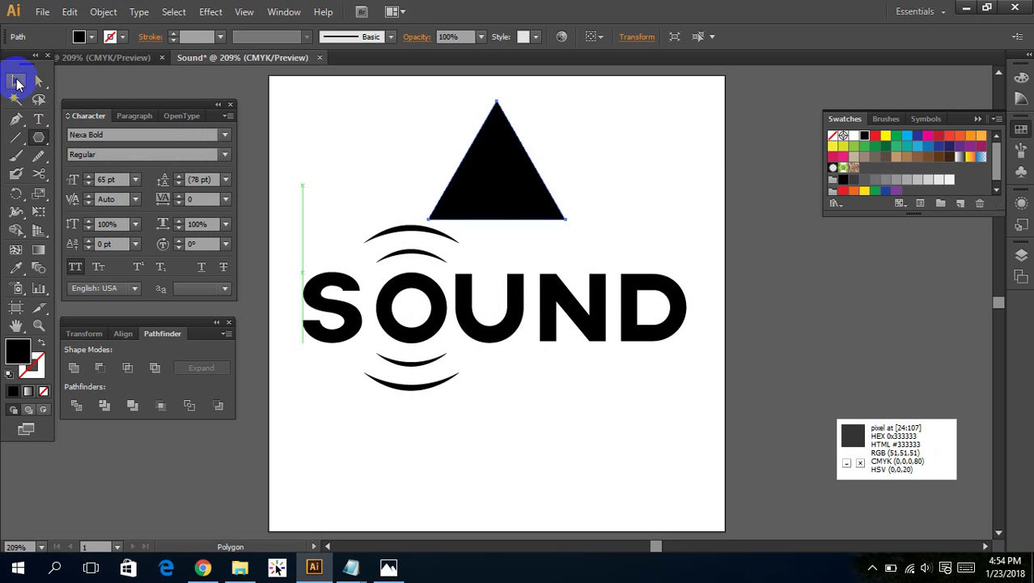
Scale the new triangle down to a small arrowhead and set it just above the N's left stem.
left_click(16, 81)
left_click(452, 128)
mouse_move(487, 151)
left_mouse_down()
mouse_move(507, 162)
mouse_move(496, 175)
mouse_move(636, 195)
left_mouse_up()
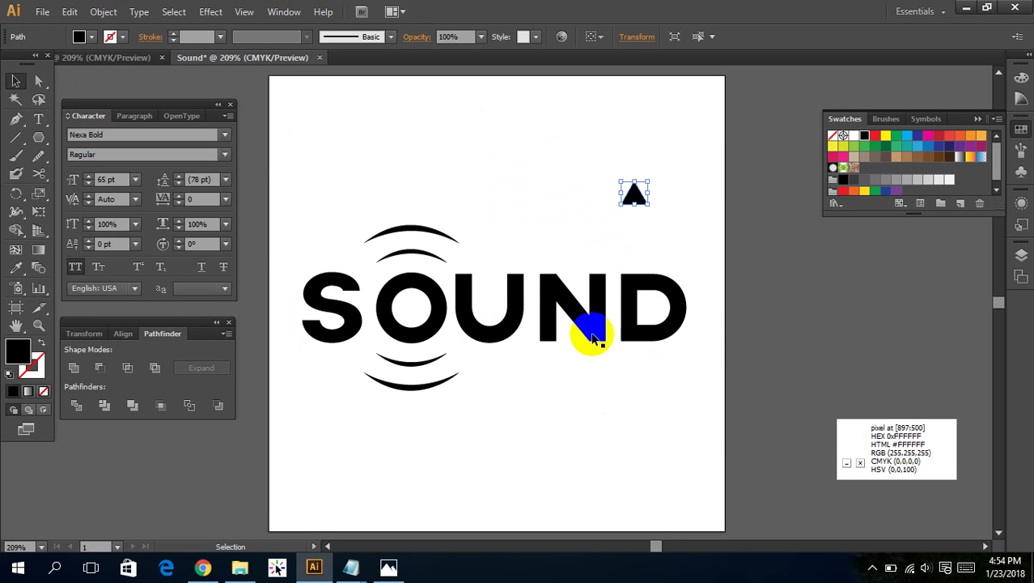
left_click_drag(637, 198, 597, 266)
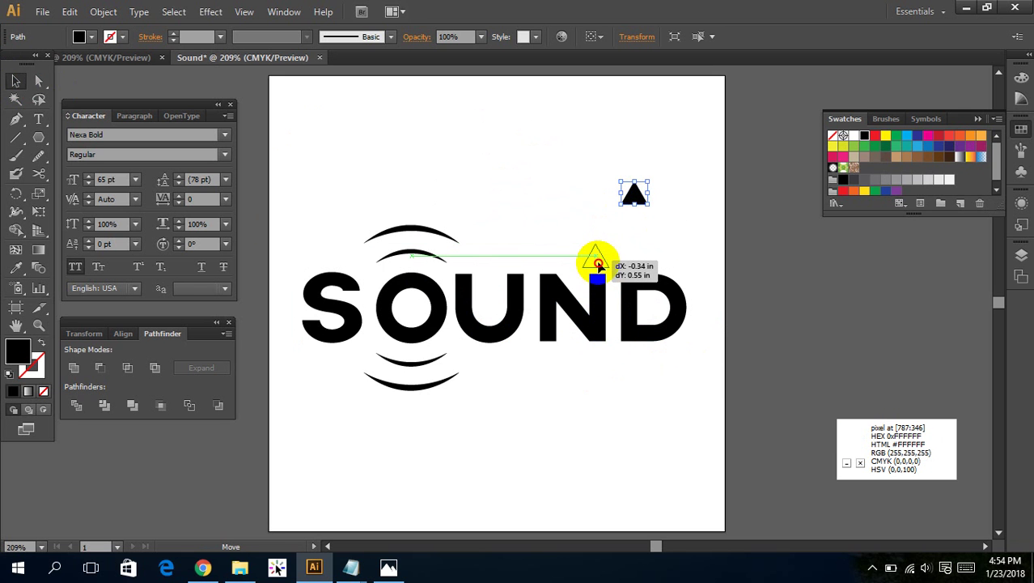
left_click_drag(599, 265, 599, 260)
left_click(635, 239)
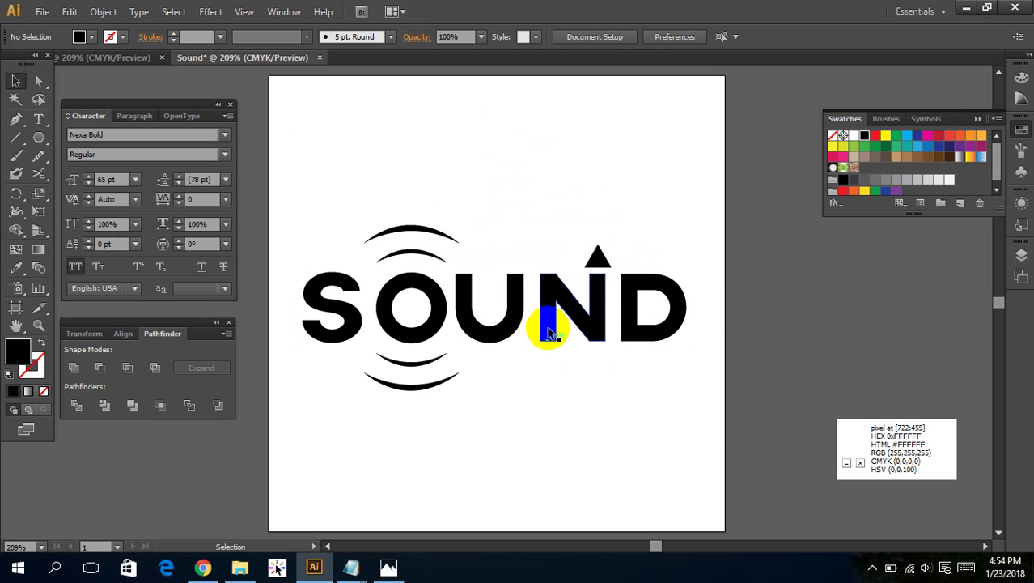
left_click(597, 258)
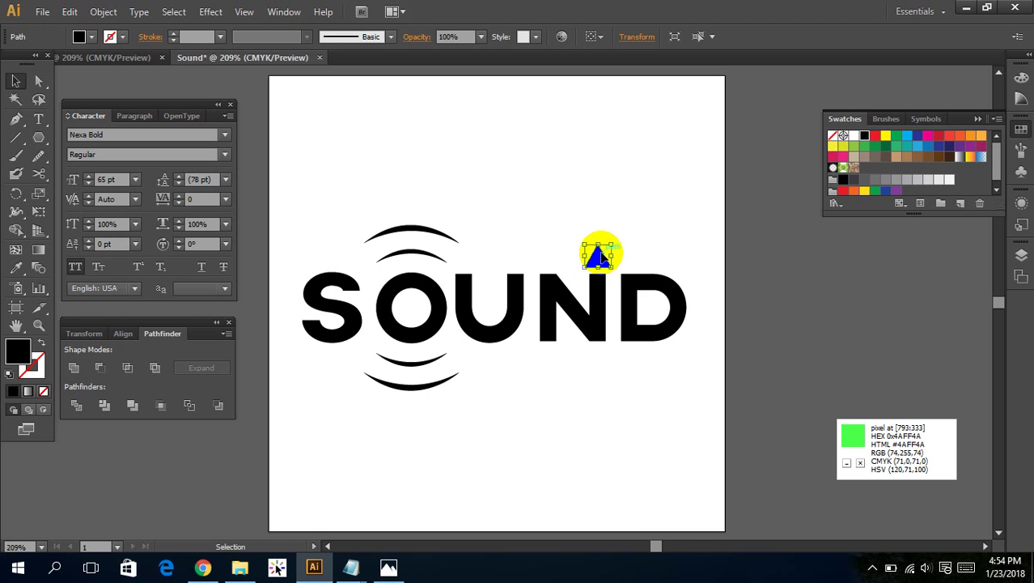
Reflect a horizontal copy of the triangle and place the downward-pointing copy below the N.
right_click(597, 257)
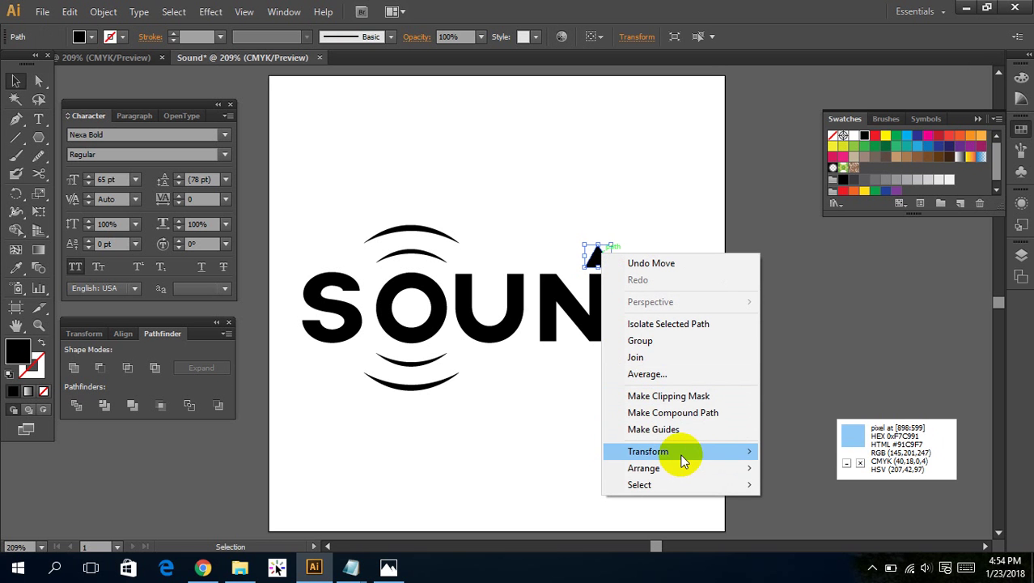
mouse_move(648, 451)
left_click(797, 371)
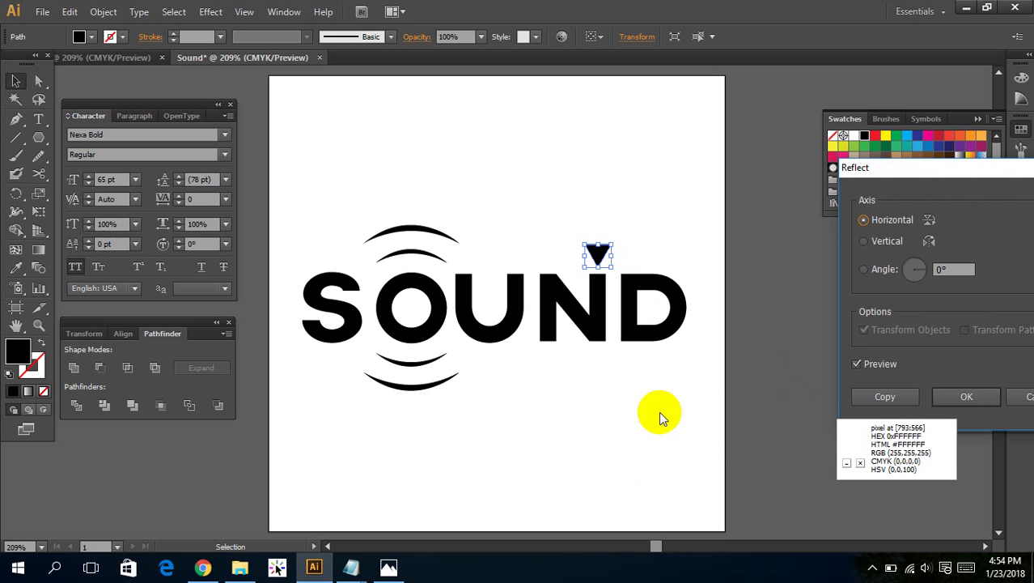
left_click(872, 396)
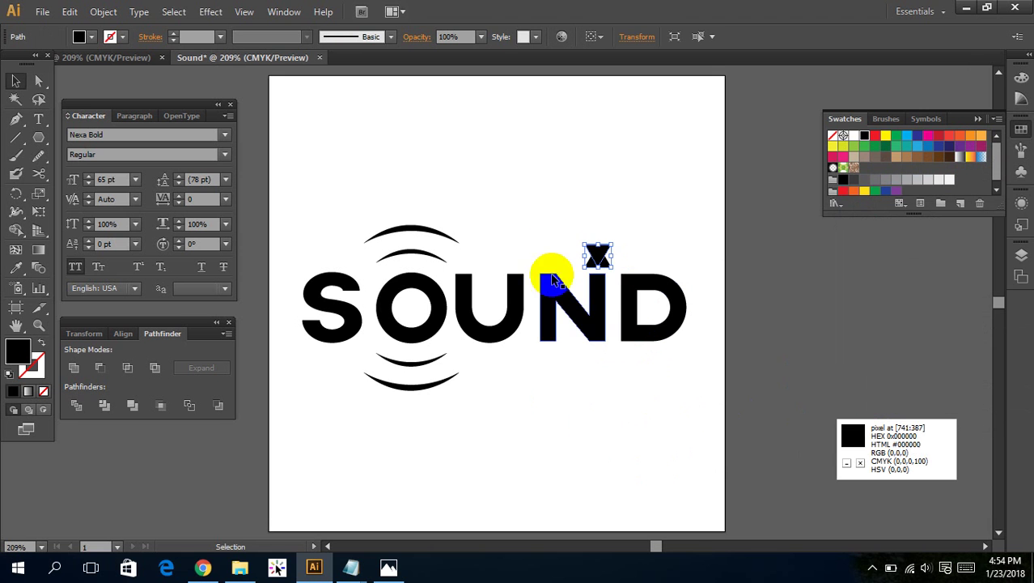
left_click_drag(599, 255, 556, 357)
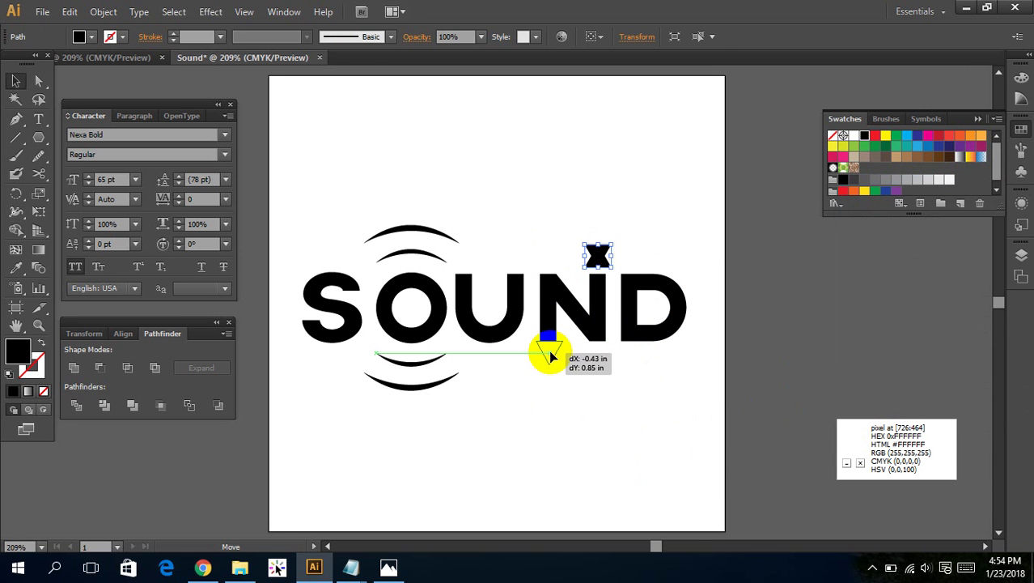
left_click_drag(551, 357, 550, 357)
left_click(645, 399)
Zoom in on the N and switch the artwork to Outline view.
key("z")
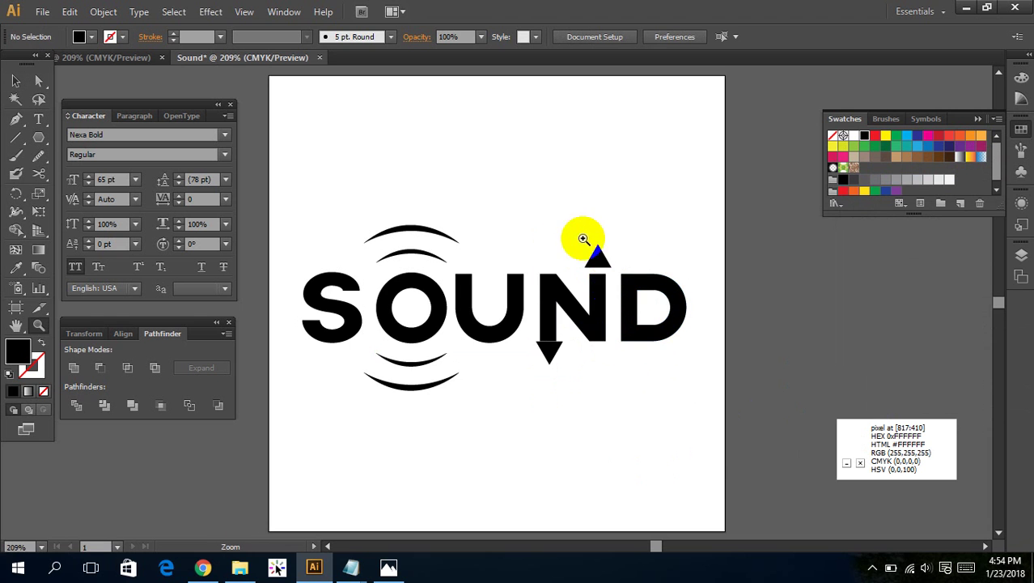
left_click_drag(554, 207, 656, 312)
left_click_drag(591, 362, 663, 346)
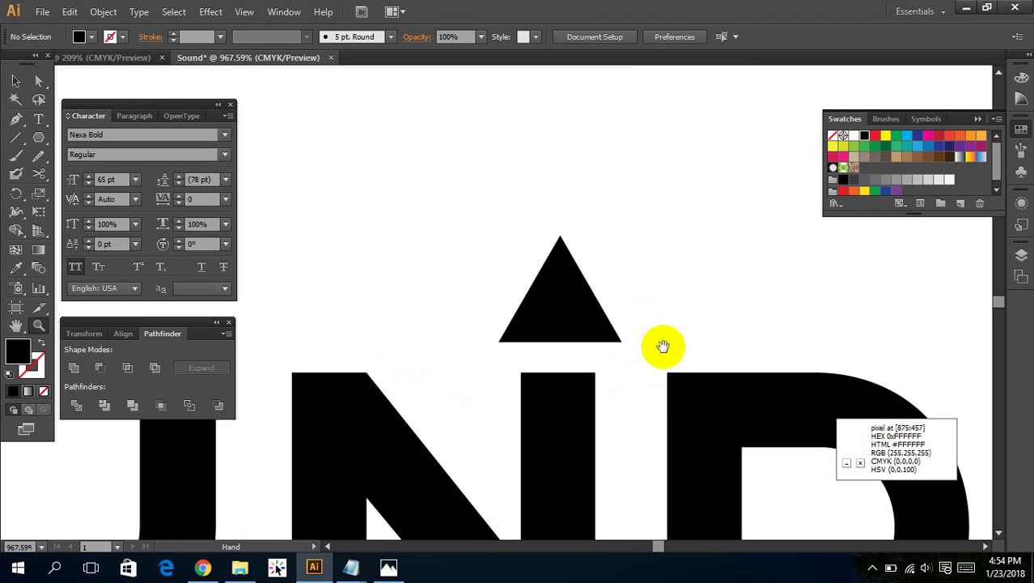
key("ctrl+y")
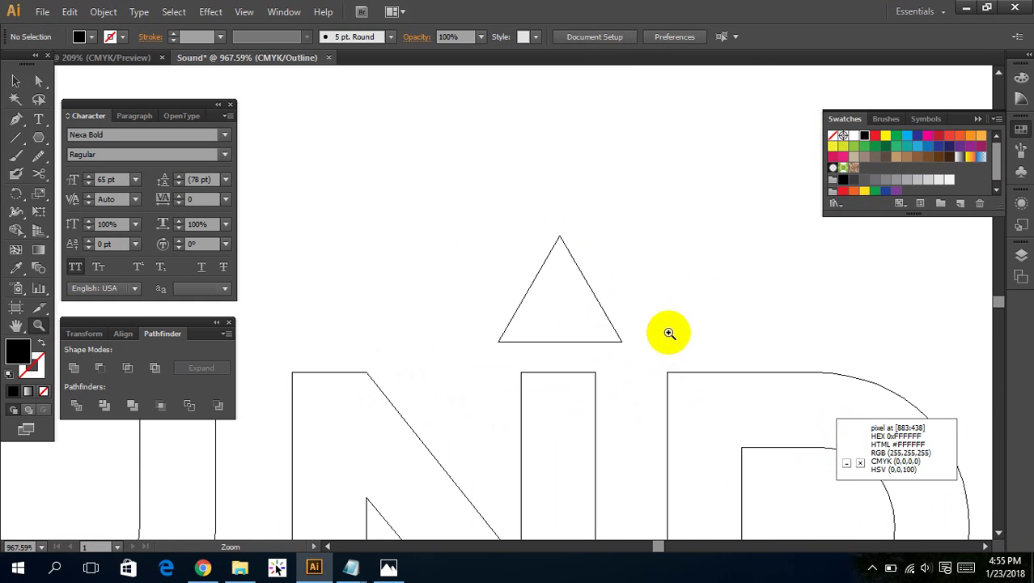
scroll(639, 240, "down", 5)
scroll(639, 129, "down", 1)
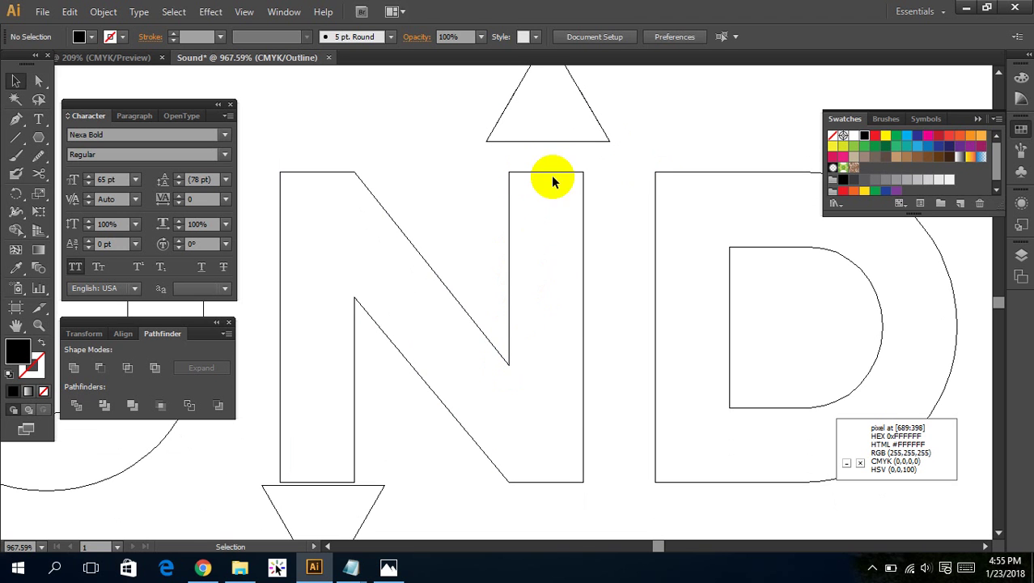
Draw two vertical lines along the N's inner stem edges and select them with the N.
left_click(20, 141)
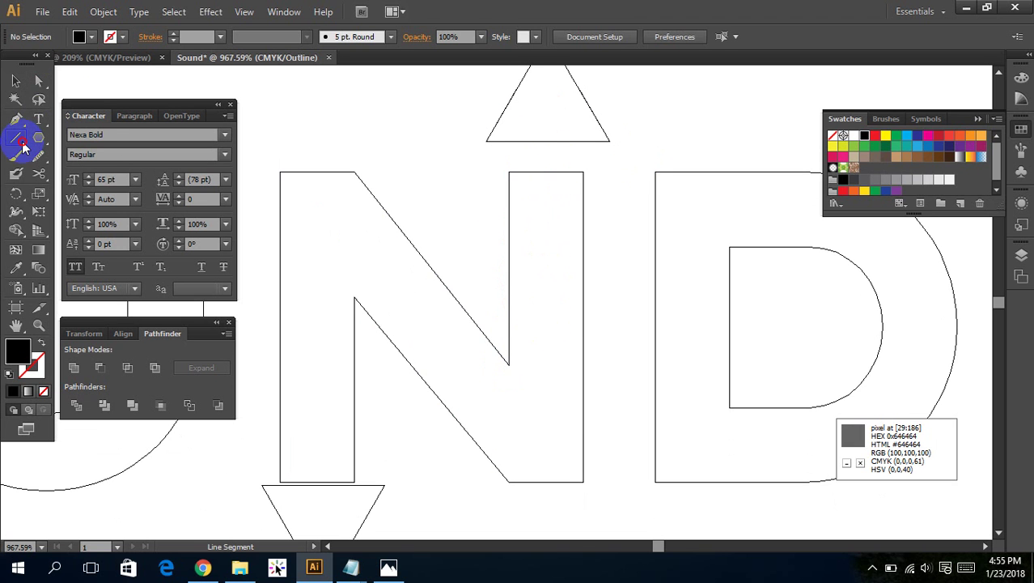
left_click_drag(509, 171, 488, 498)
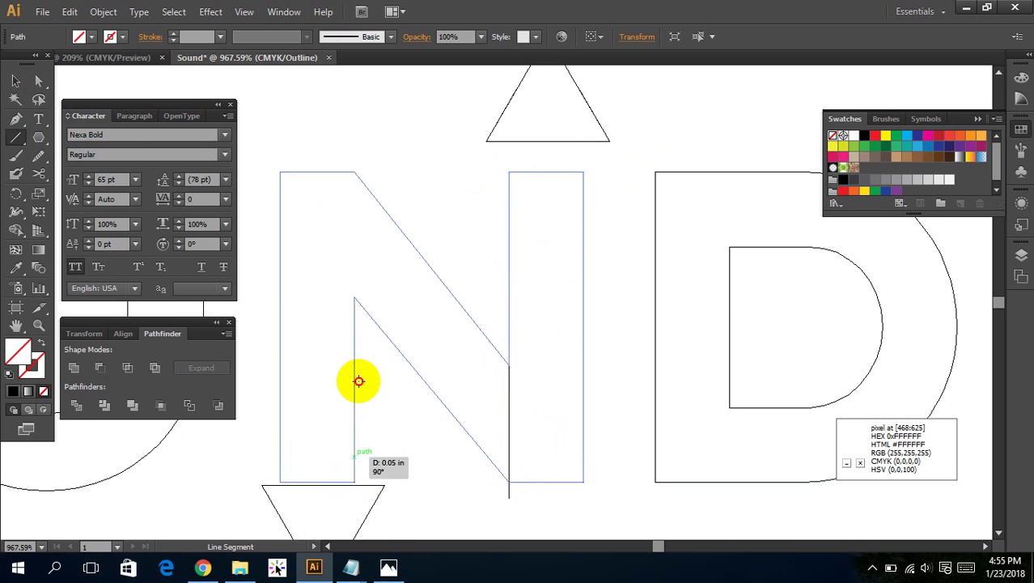
left_click_drag(354, 482, 354, 172)
key("v")
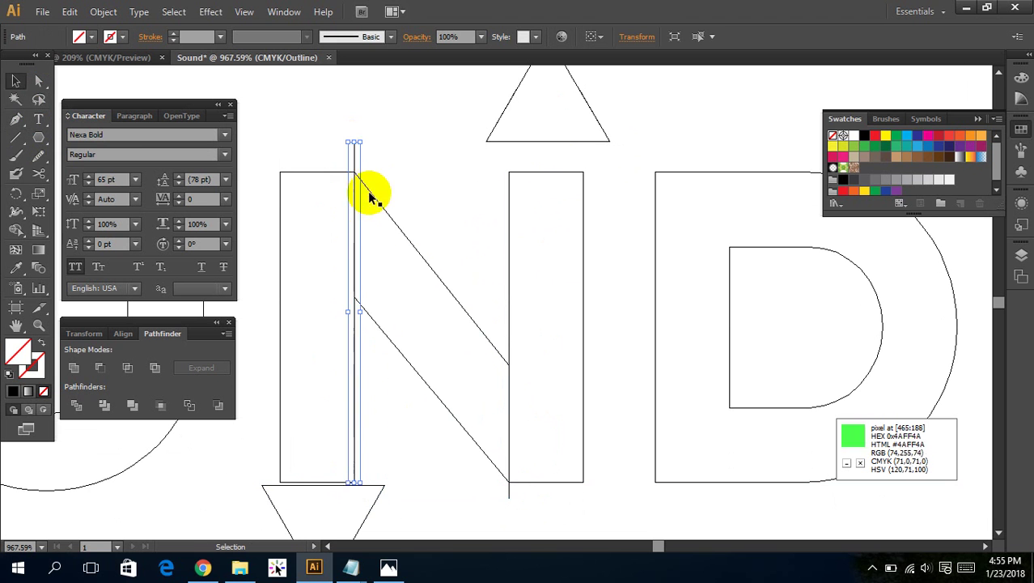
mouse_move(253, 211)
left_mouse_down()
mouse_move(615, 322)
mouse_move(571, 322)
left_mouse_up()
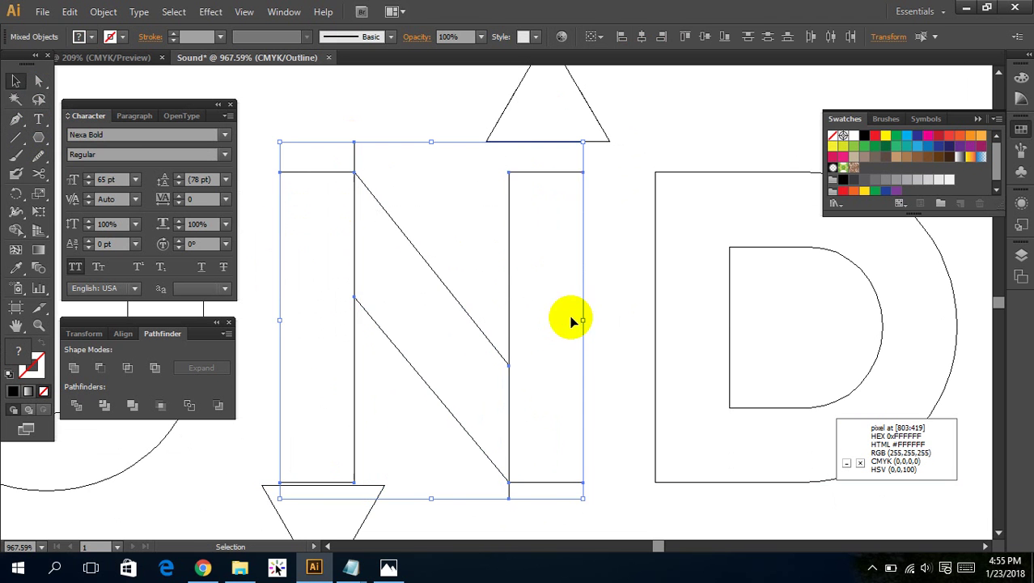
Divide the N along the lines with Shape Builder, then check the two separate stems.
left_click(16, 229)
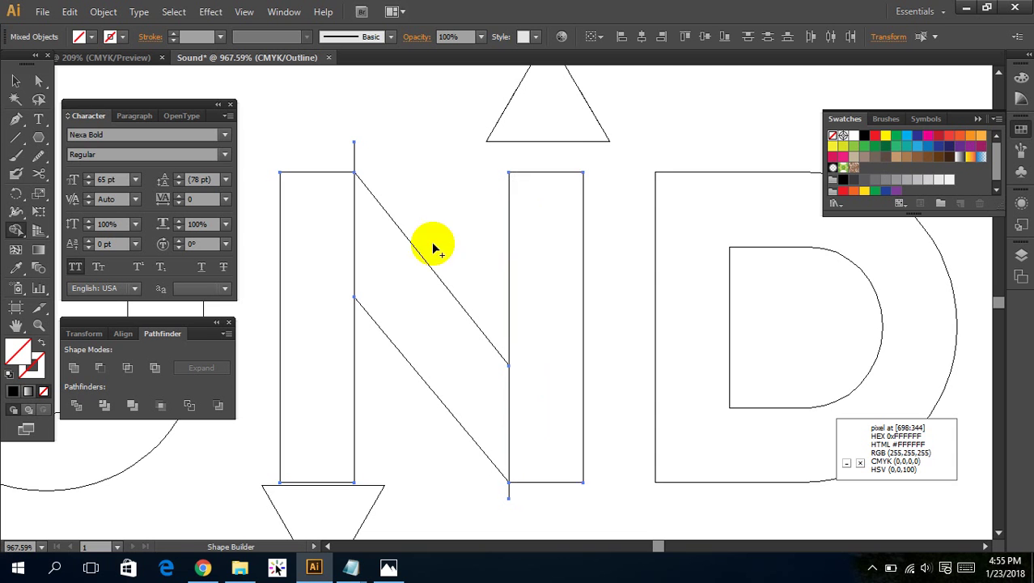
left_click(15, 81)
left_click(297, 149)
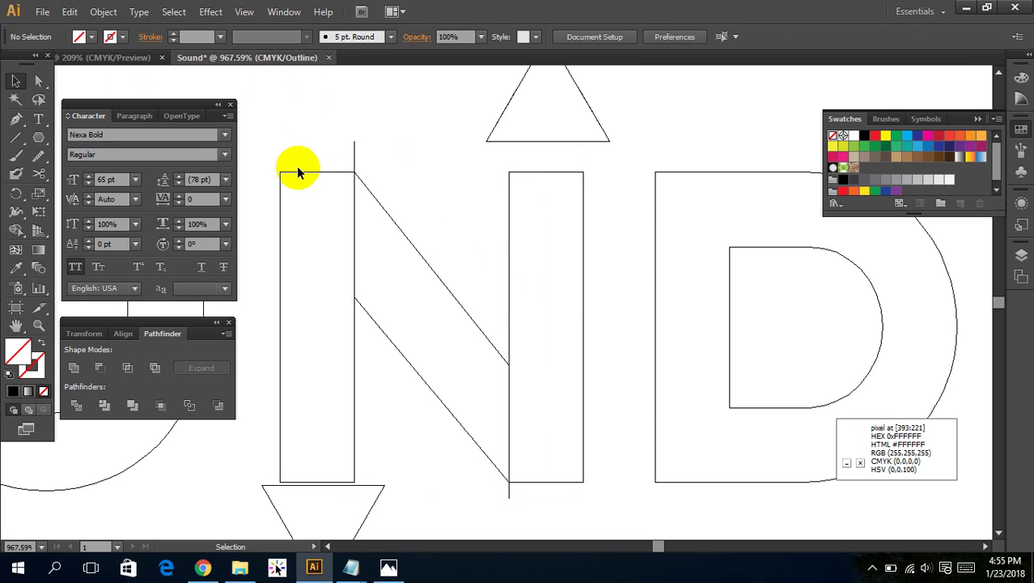
left_click(298, 170)
left_click(539, 172, "shift")
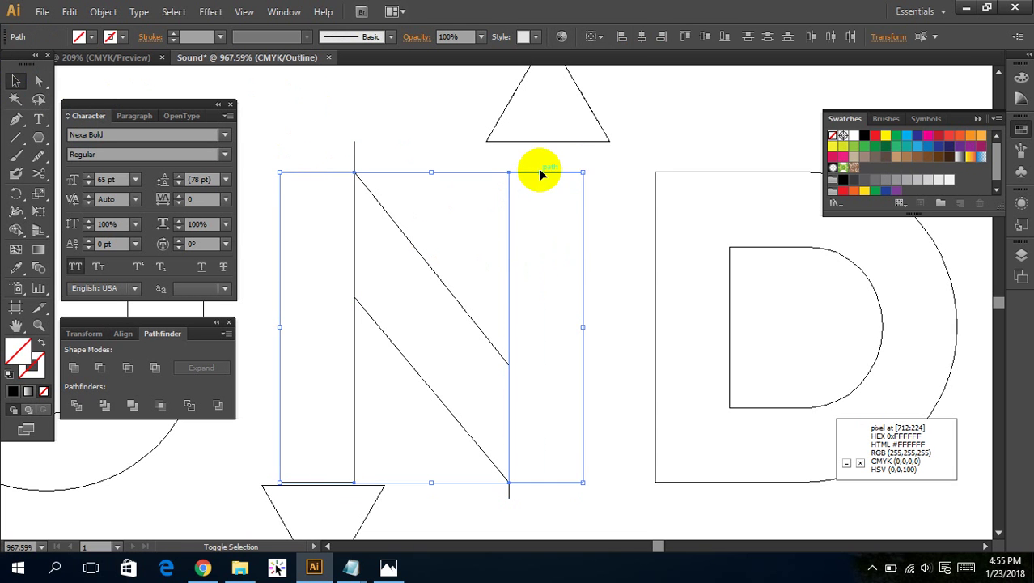
left_click(546, 206)
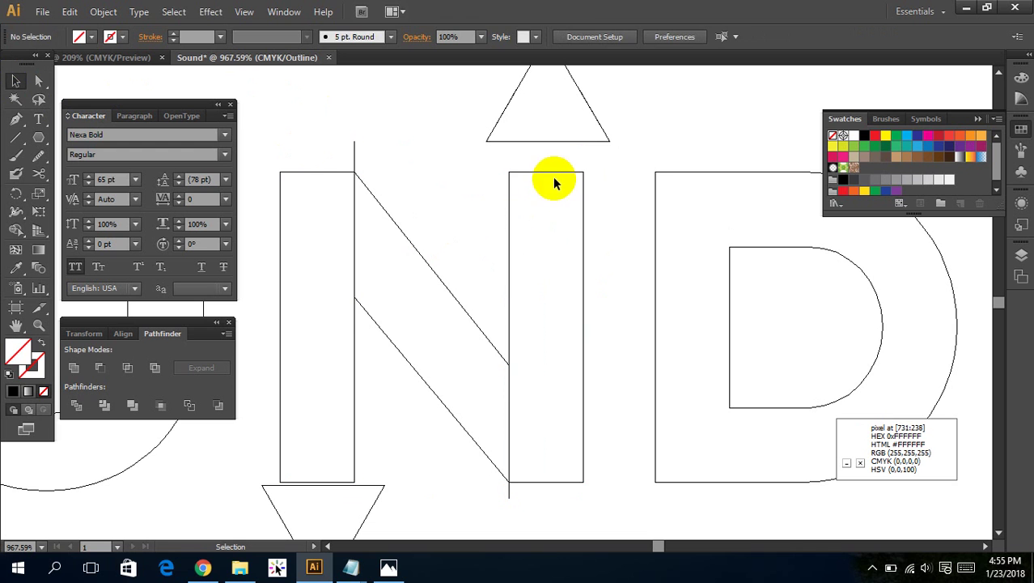
Centre the top triangle horizontally over the N's right stem.
left_click(551, 142)
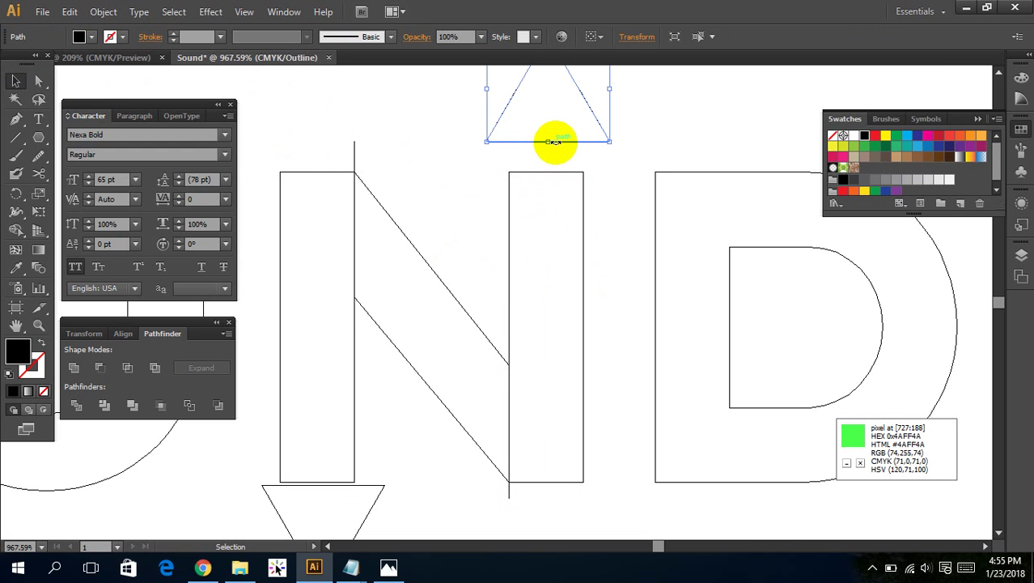
left_click_drag(560, 142, 557, 150)
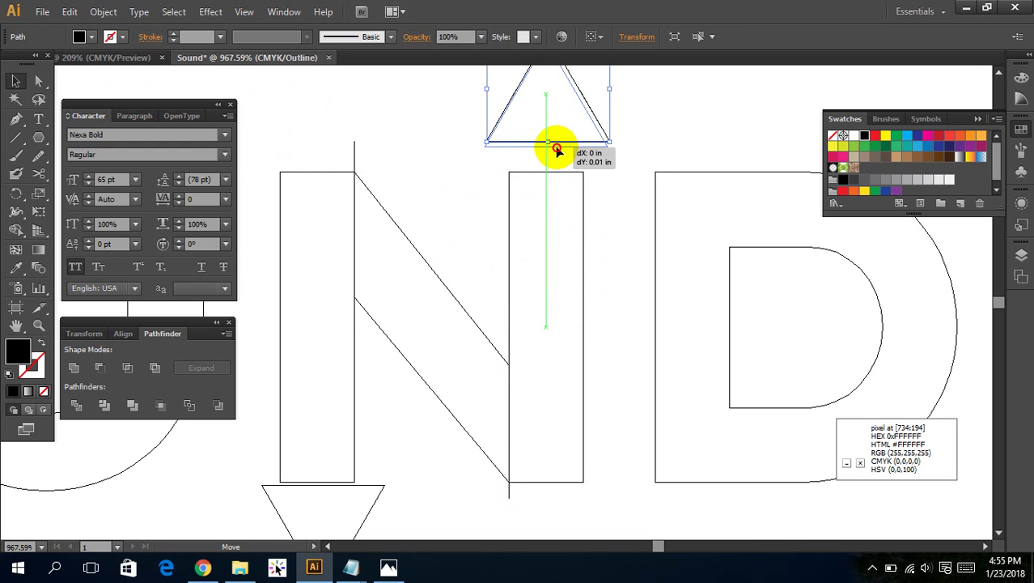
left_click(559, 185, "shift")
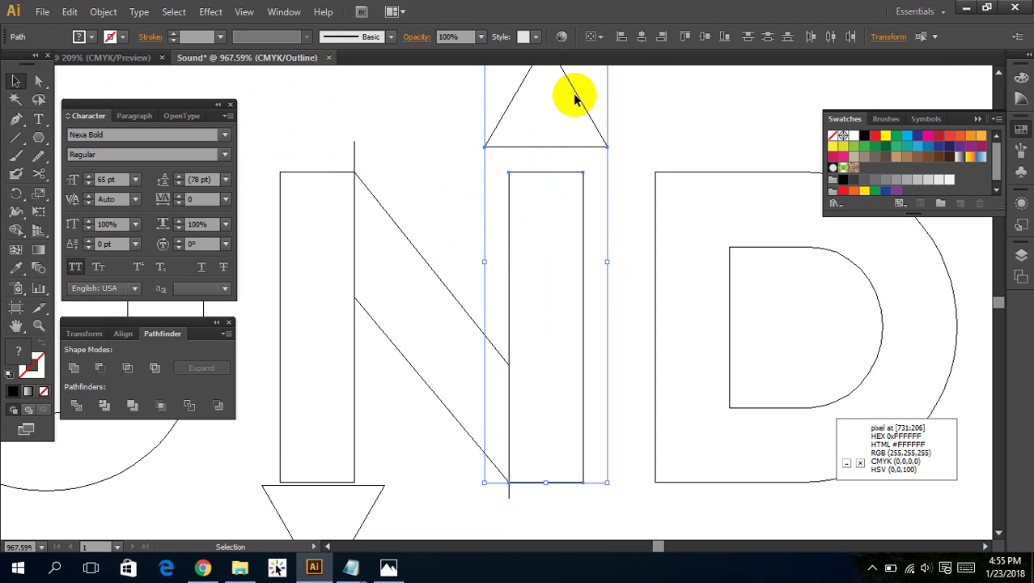
left_click(641, 40)
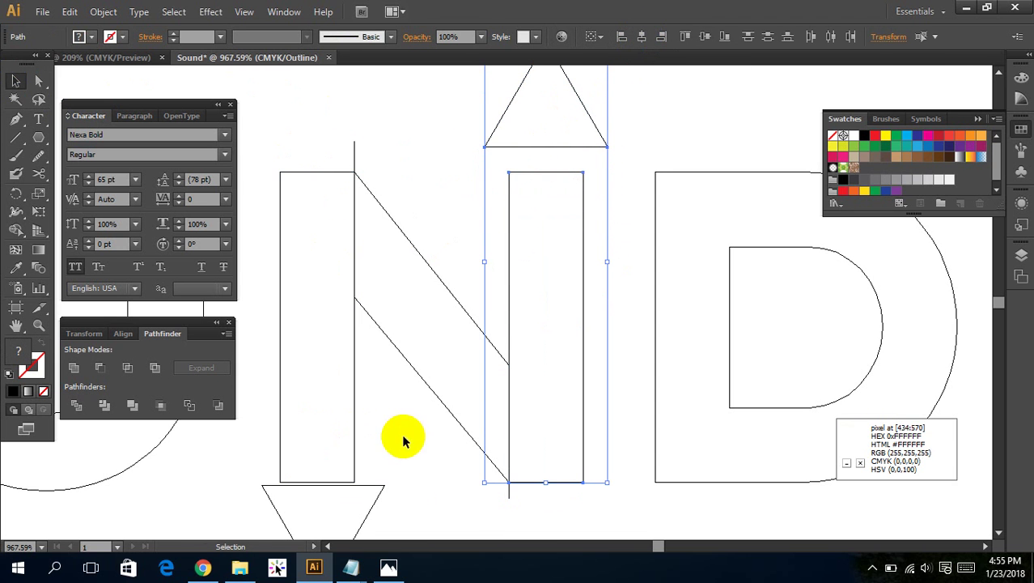
Nudge the bottom triangle left so it lines up under the N's left stem.
left_click_drag(412, 429, 450, 366)
left_click(446, 388)
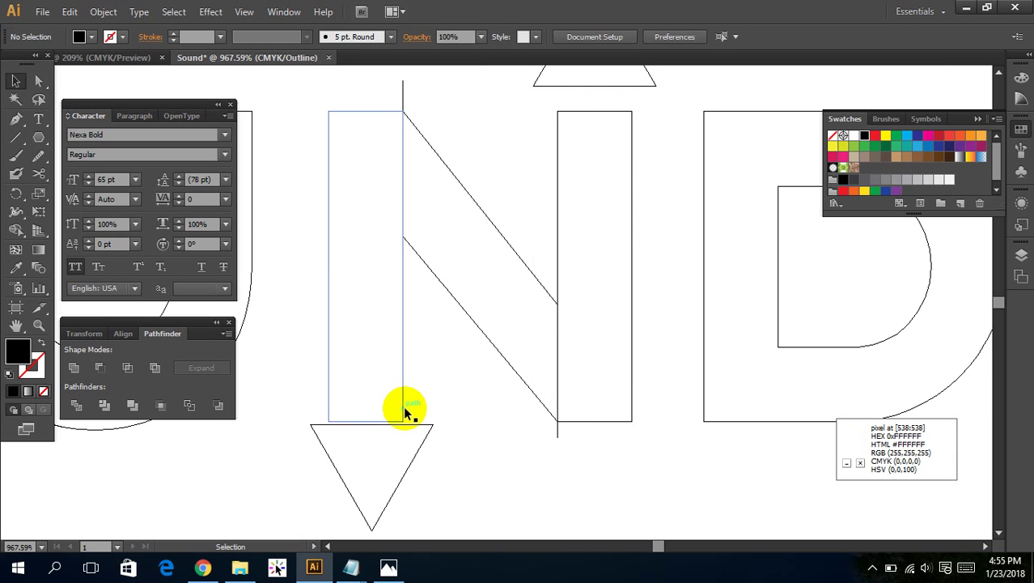
left_click(403, 411)
left_click(419, 431)
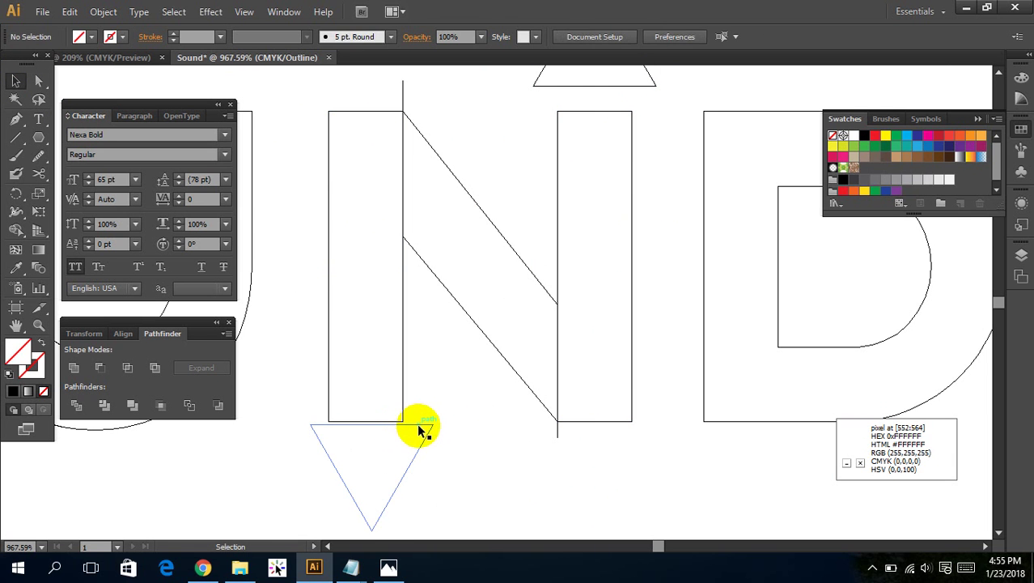
left_click_drag(416, 427, 409, 428)
left_click(403, 394, "shift")
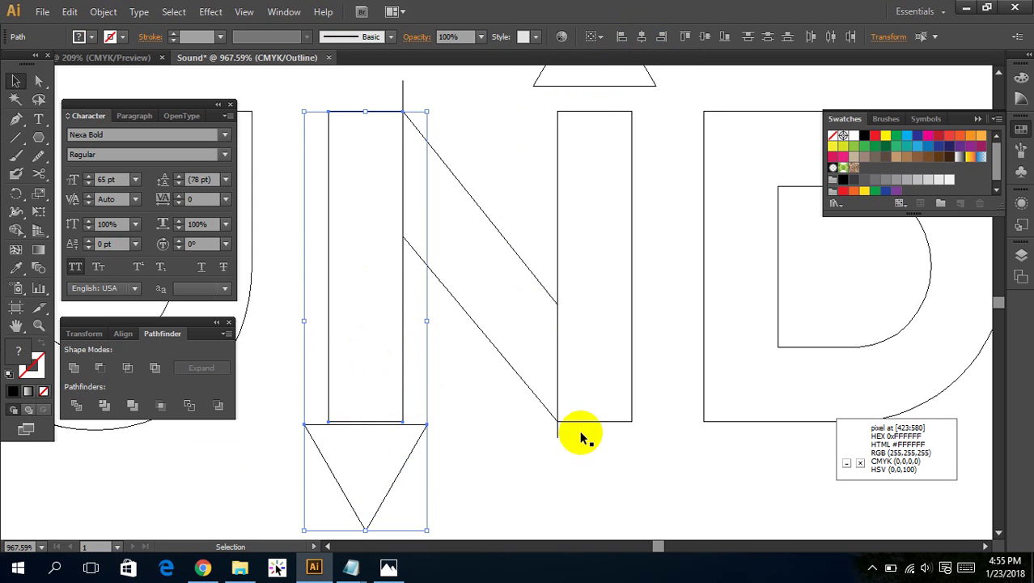
Zoom out and select both the top and bottom triangles together.
left_click_drag(547, 466, 522, 490)
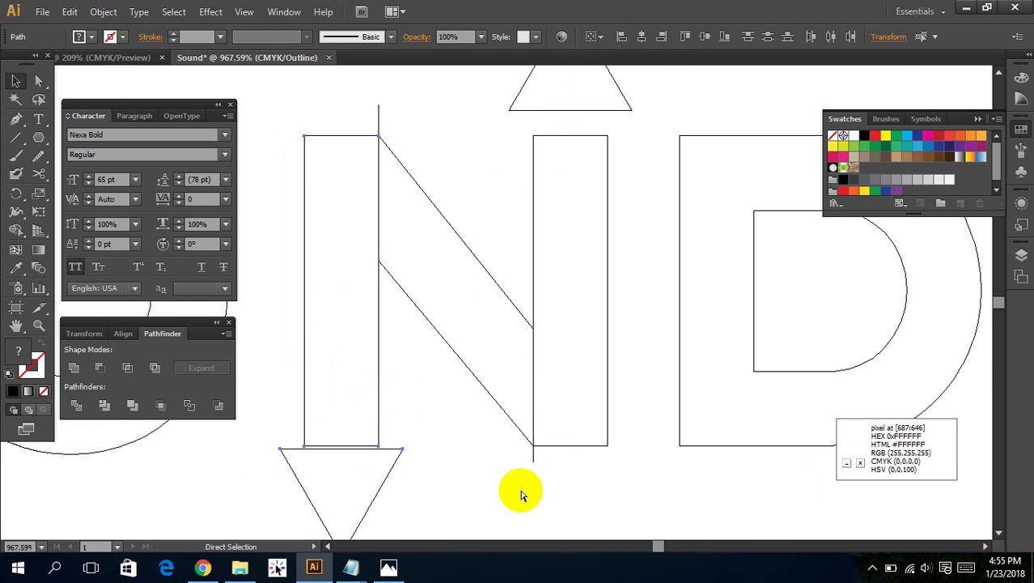
key("ctrl+minus")
key("ctrl+minus")
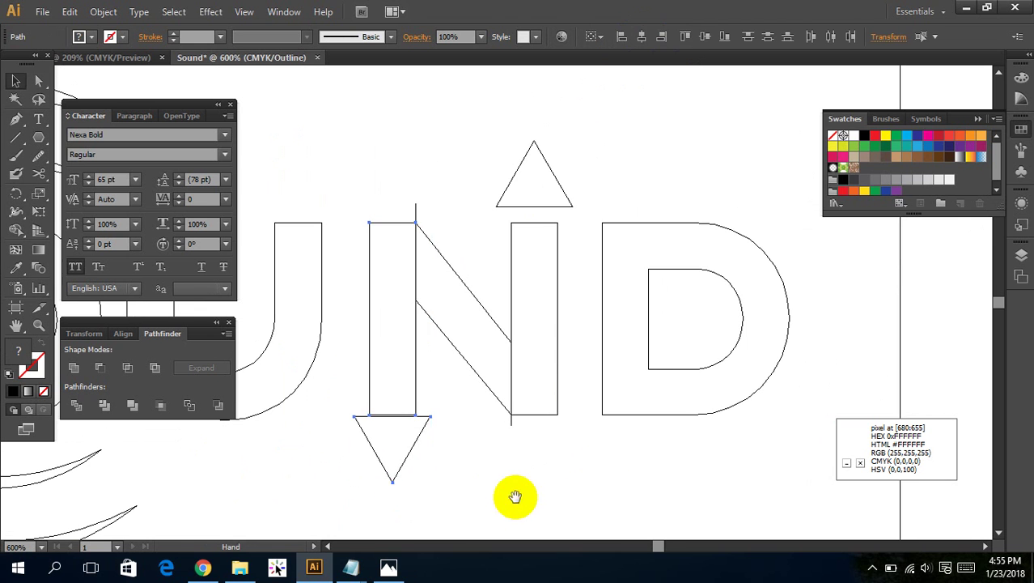
key("v")
left_click(467, 471)
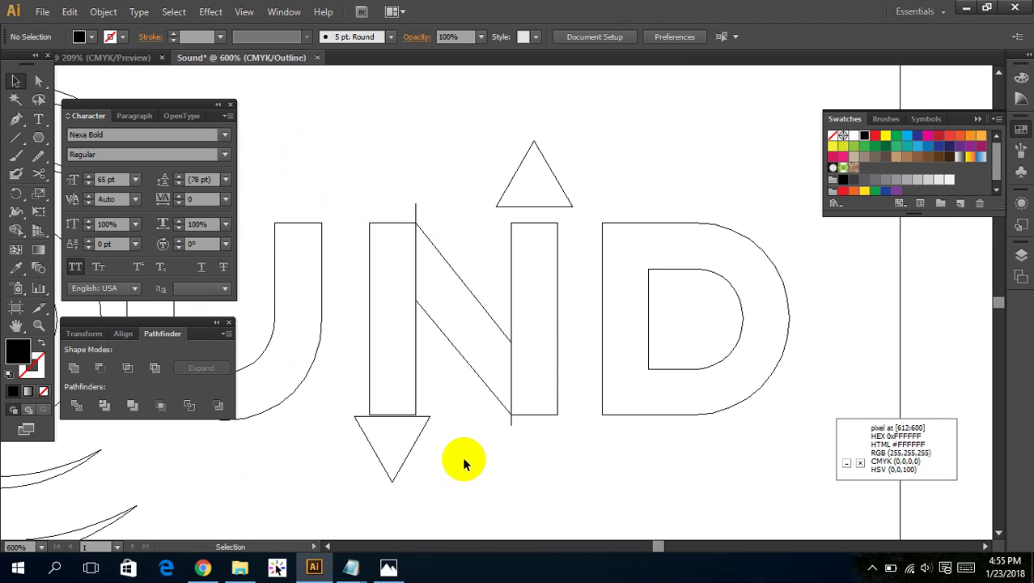
left_click(412, 446)
left_click(530, 205, "shift")
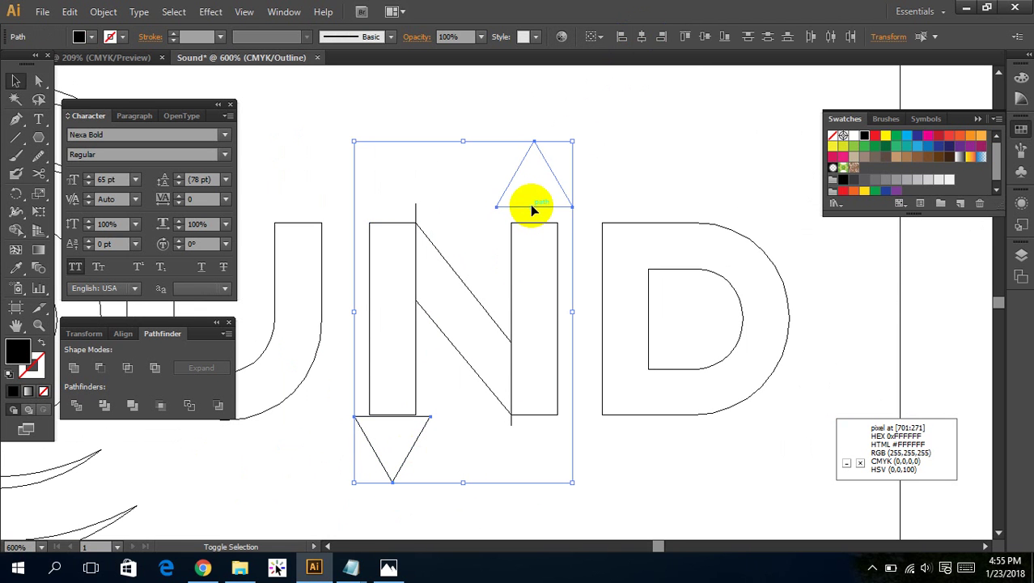
left_click(244, 11)
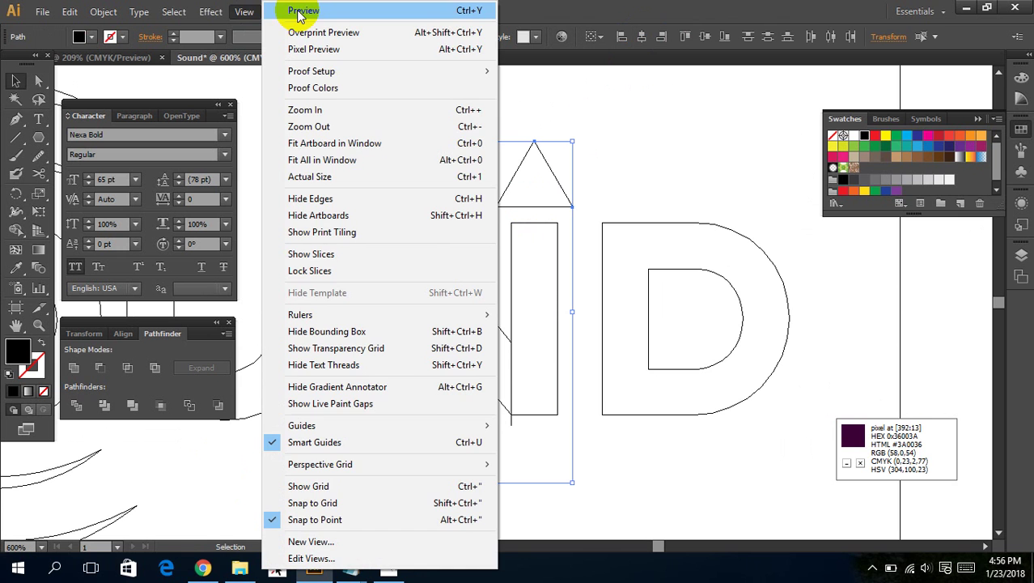
Return to Preview, hide the bounding box, and cut the selected triangles, pasting them in front.
left_click(300, 12)
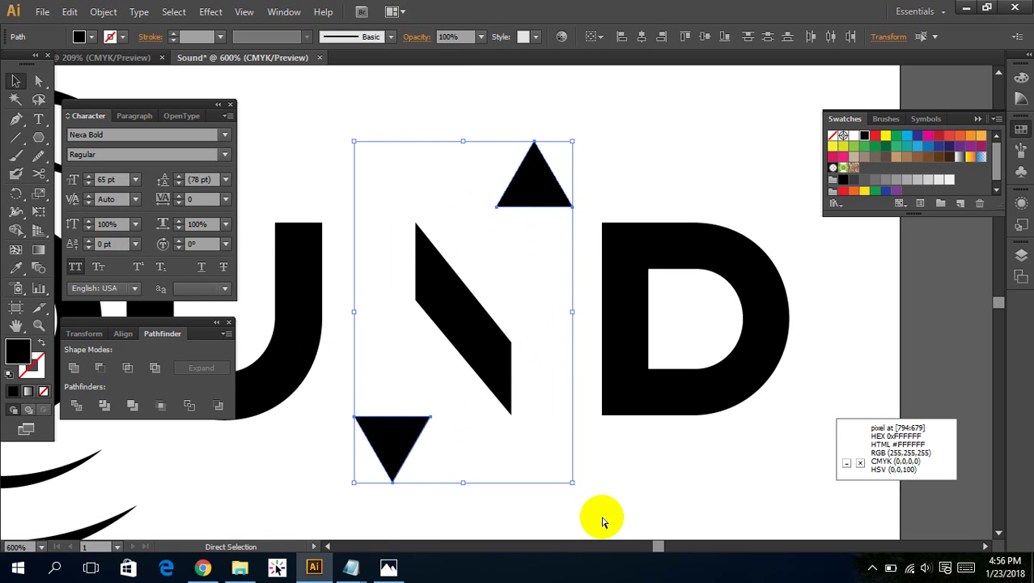
key("ctrl+shift+b")
left_click(70, 13)
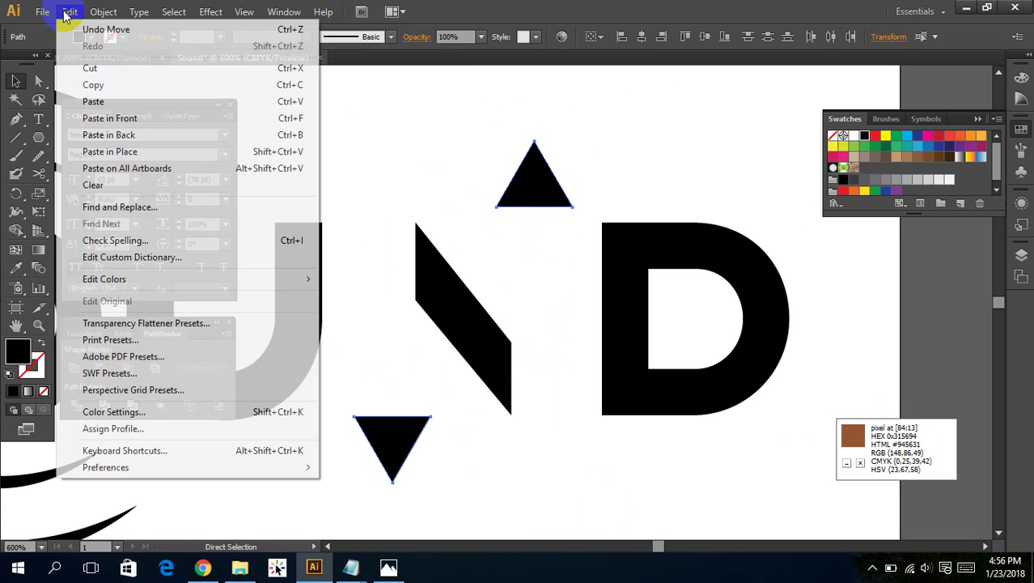
left_click(111, 68)
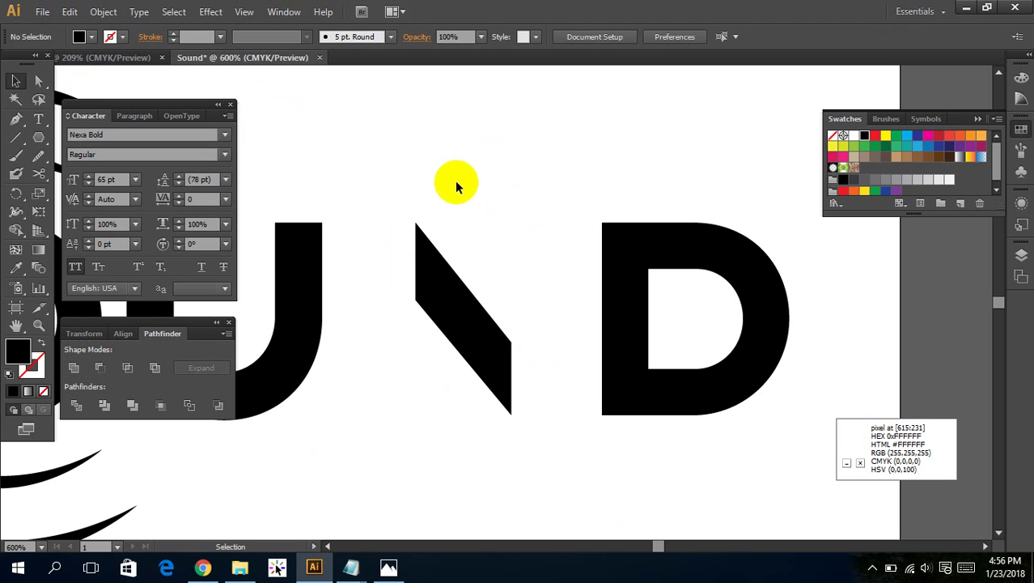
key("ctrl")
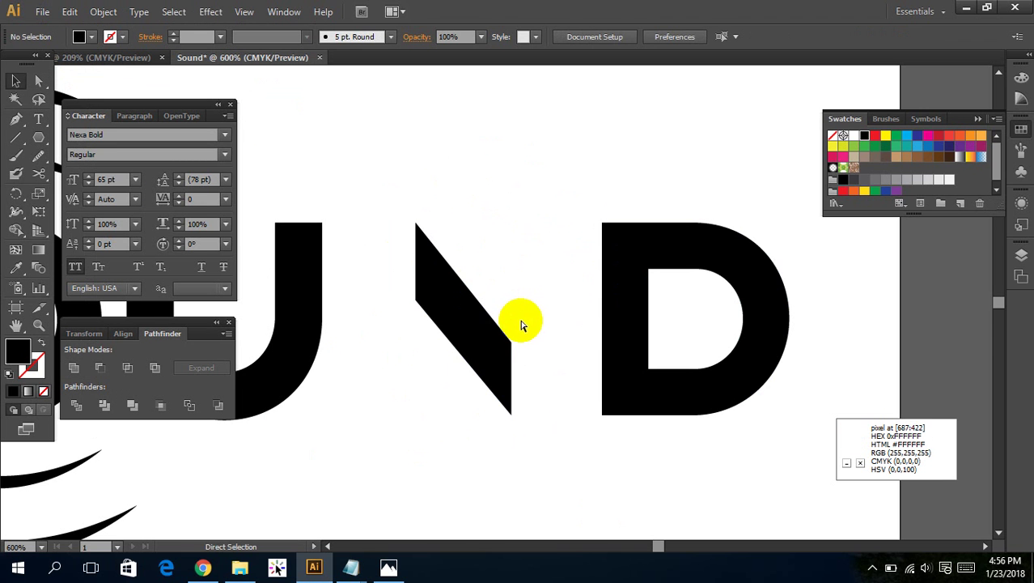
key("ctrl+f")
Delete the triangles below and above the N, leaving only the solid letter.
mouse_move(484, 343)
left_mouse_down()
mouse_move(628, 338)
mouse_move(611, 429)
left_mouse_up()
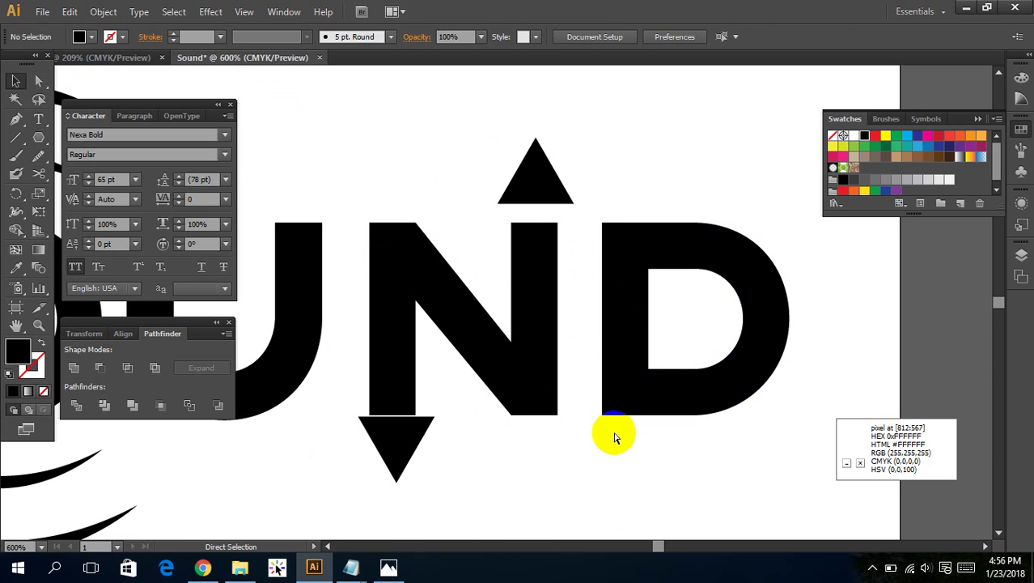
left_click(409, 452)
key("Delete")
left_click(536, 170)
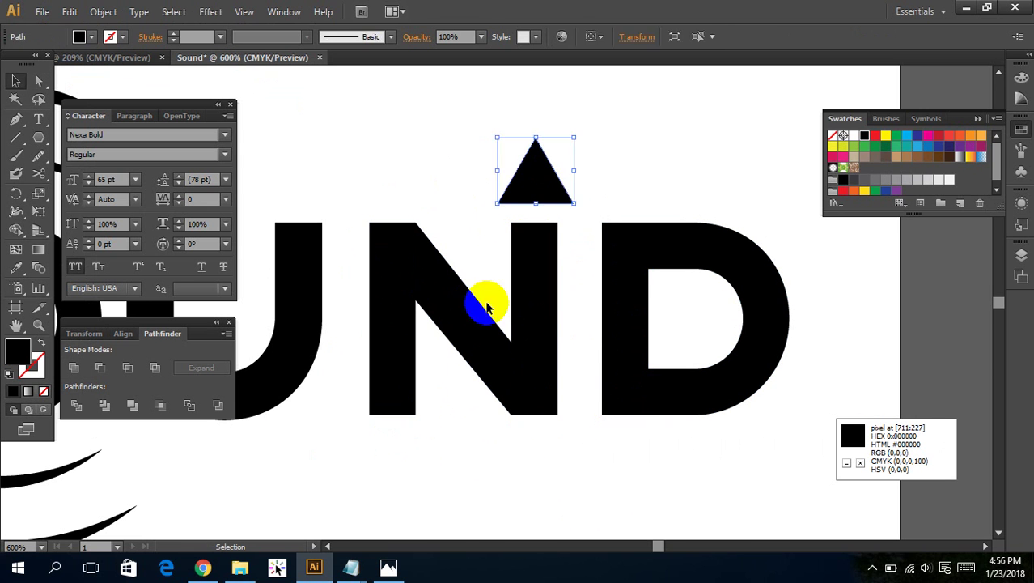
key("Delete")
left_click(397, 379)
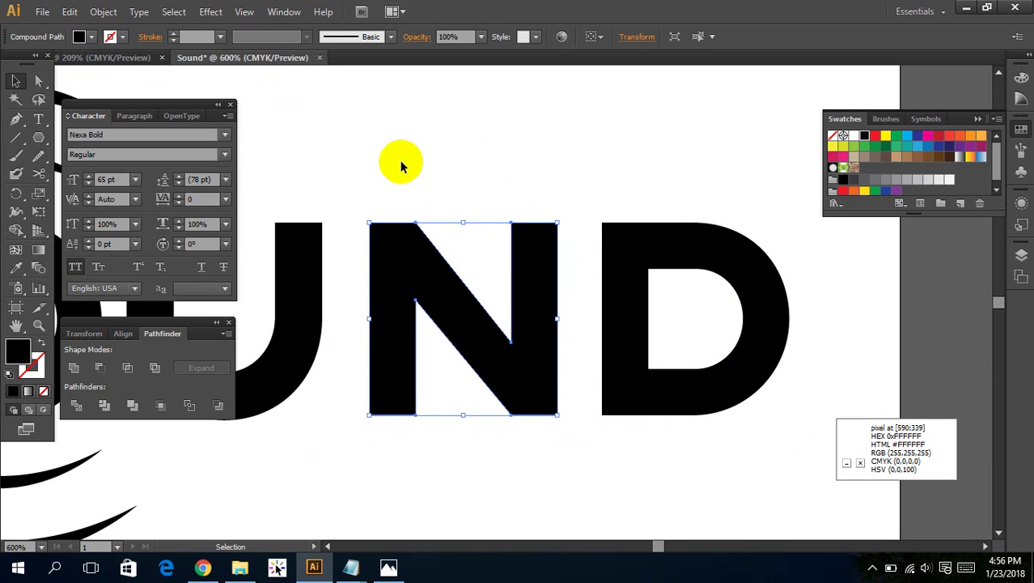
left_click_drag(358, 144, 571, 502)
left_click(510, 498)
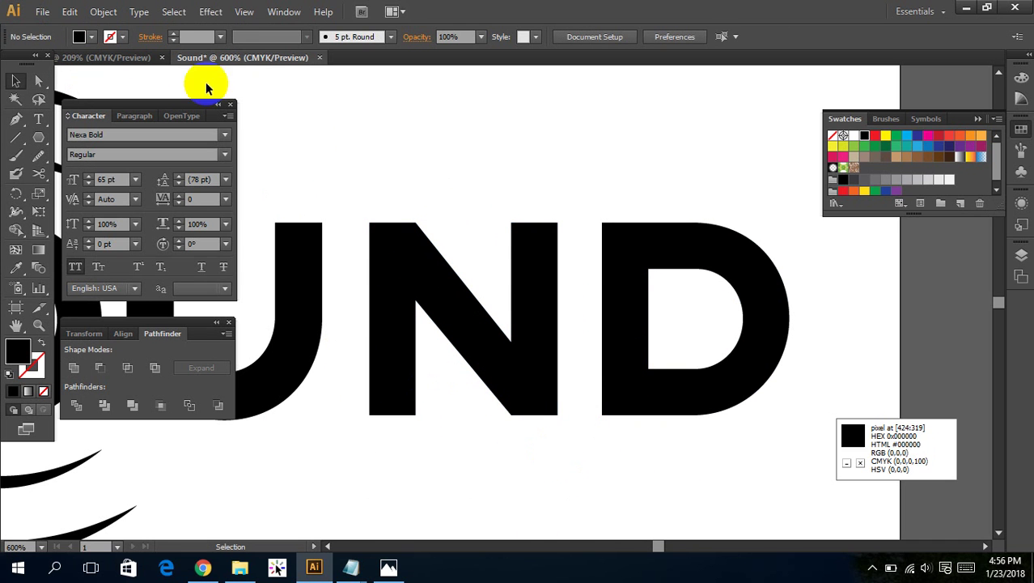
left_click(69, 12)
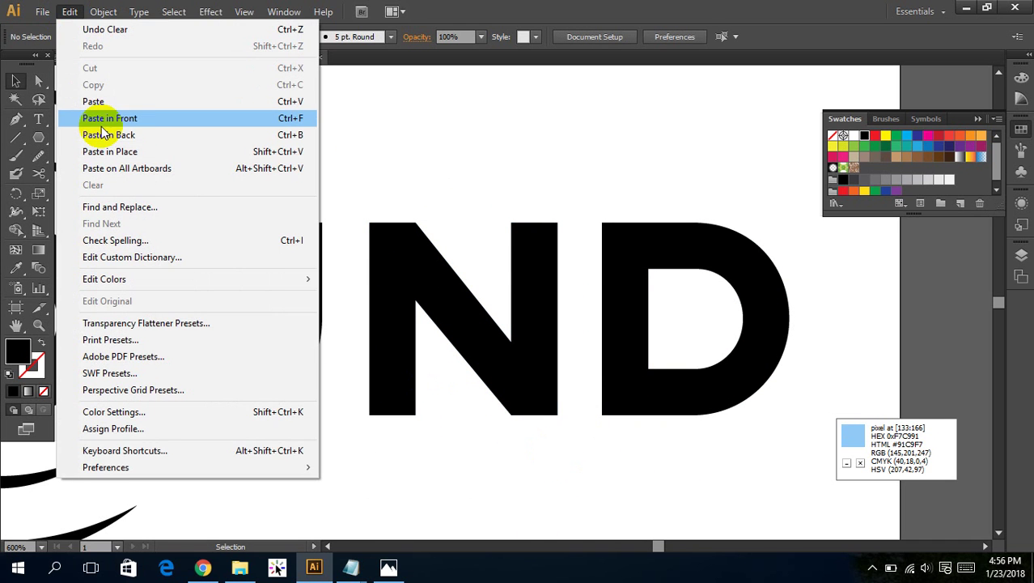
Paste the triangles back over the N and move the bottom one slightly down.
left_click(134, 118)
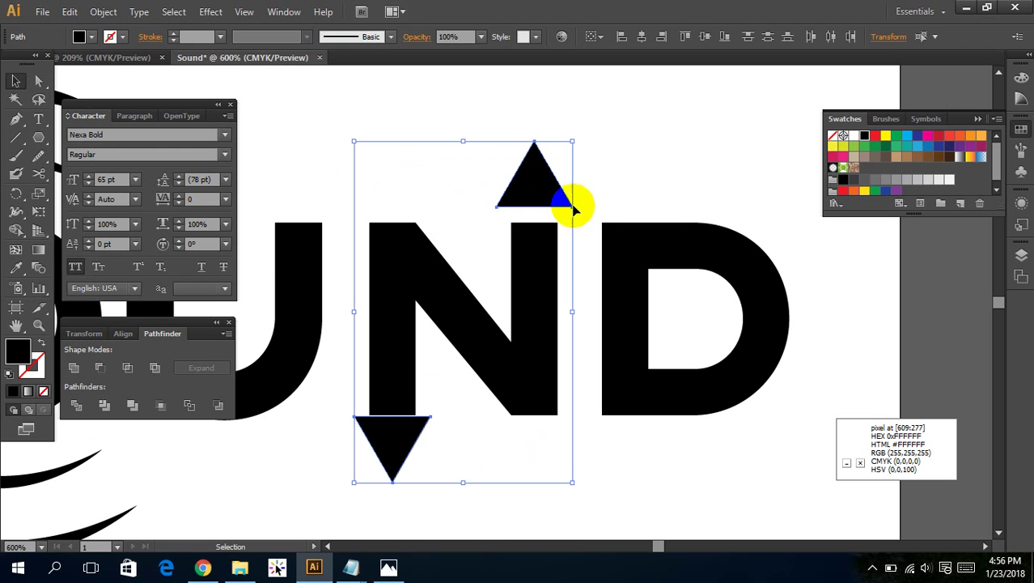
left_click(609, 225)
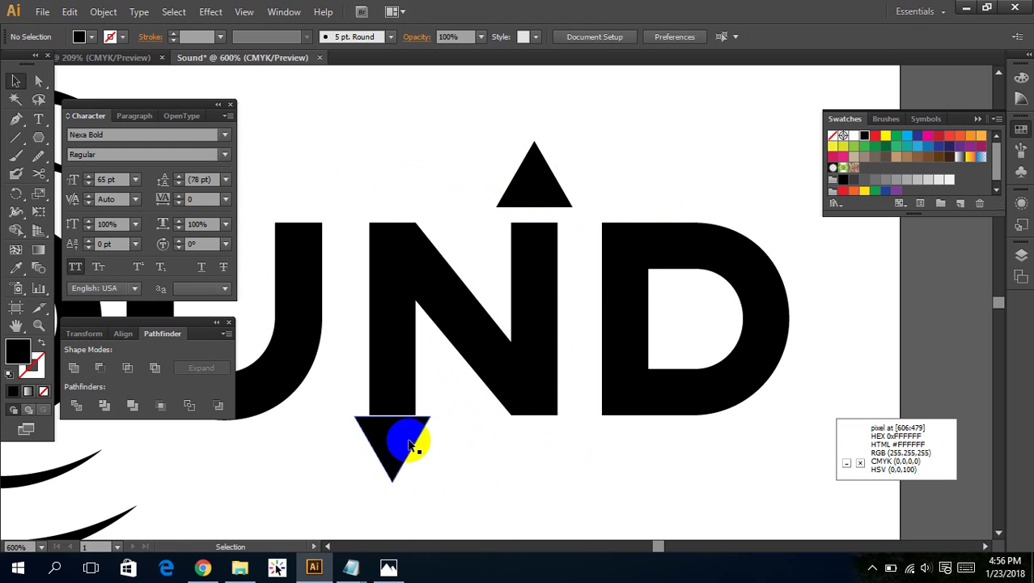
left_click_drag(397, 442, 394, 446)
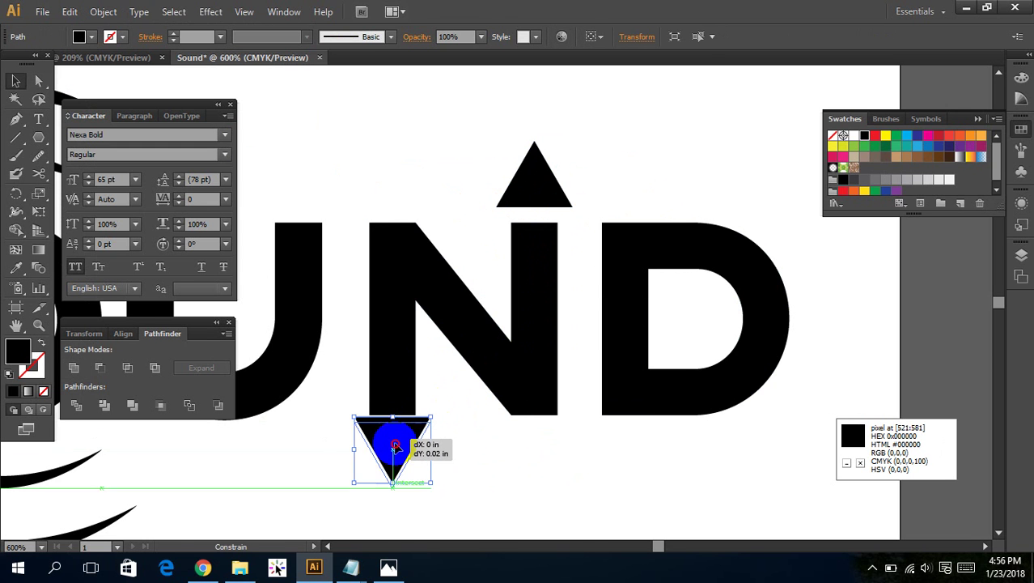
left_click(471, 455)
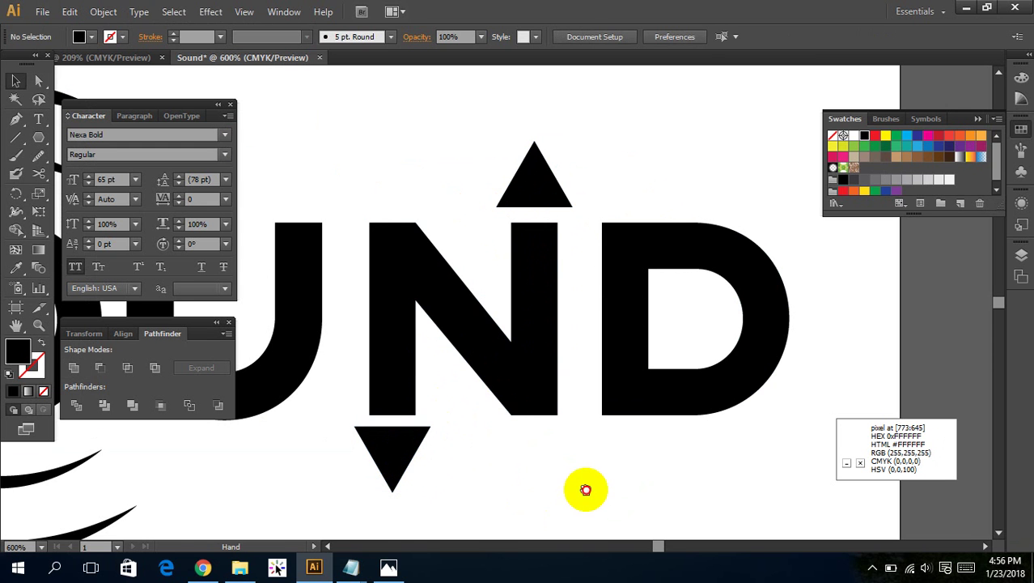
mouse_move(587, 497)
left_mouse_down()
mouse_move(589, 482)
mouse_move(590, 493)
left_mouse_up()
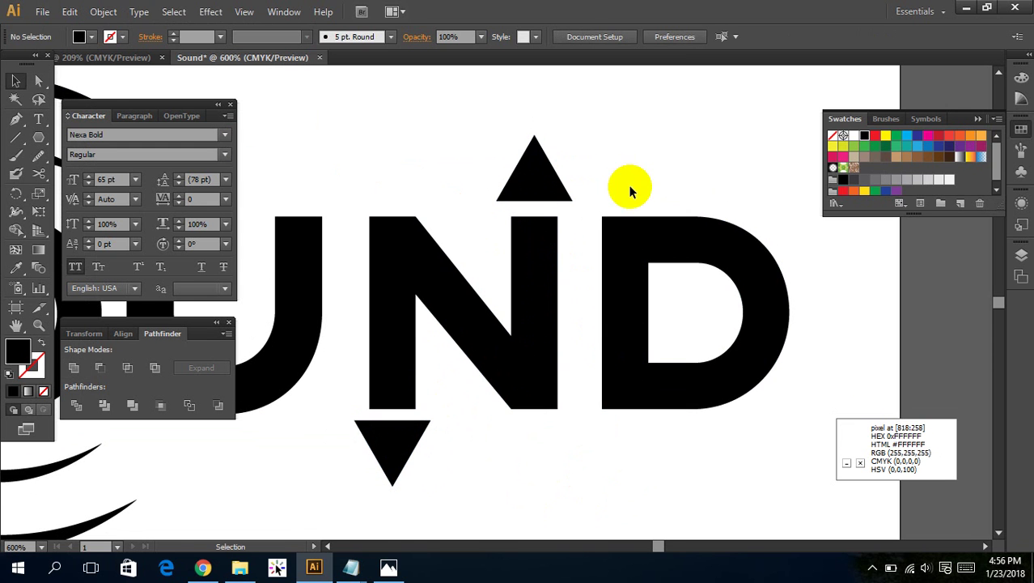
Inspect the anchors at the right stem's top and left stem's bottom with Direct Selection.
left_click(38, 81)
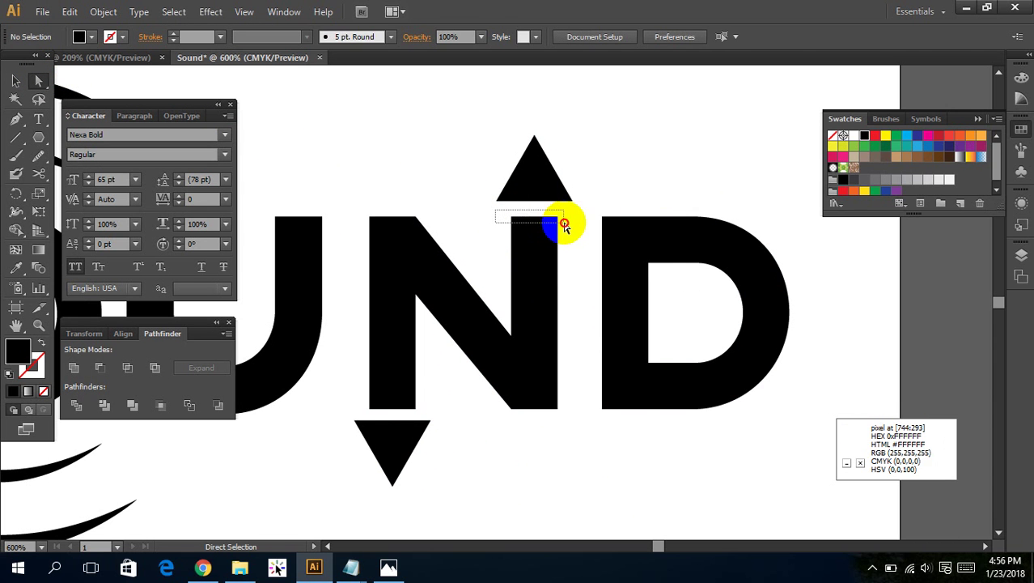
left_click_drag(549, 219, 567, 223)
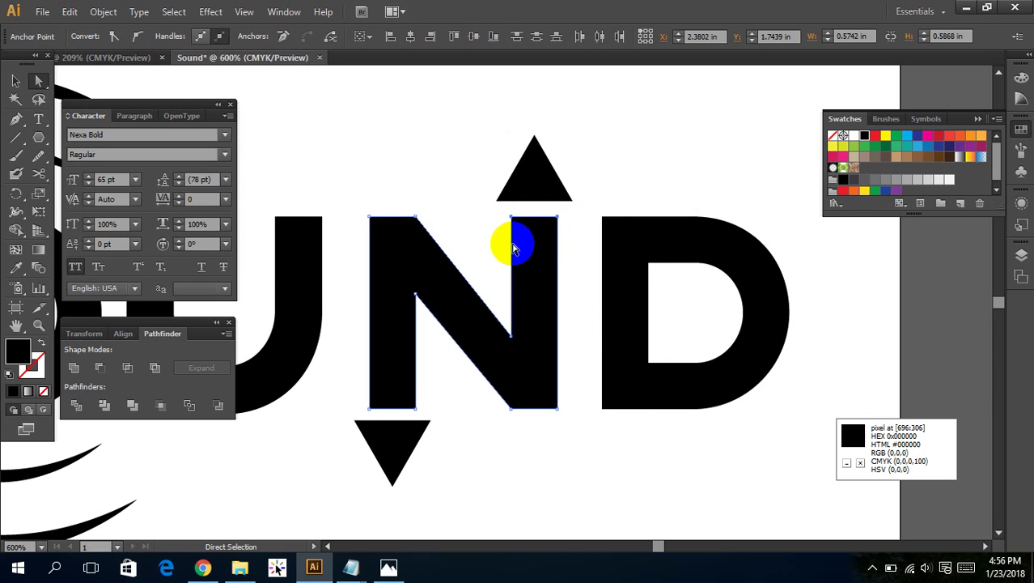
left_click(503, 218)
left_click_drag(504, 215, 559, 224)
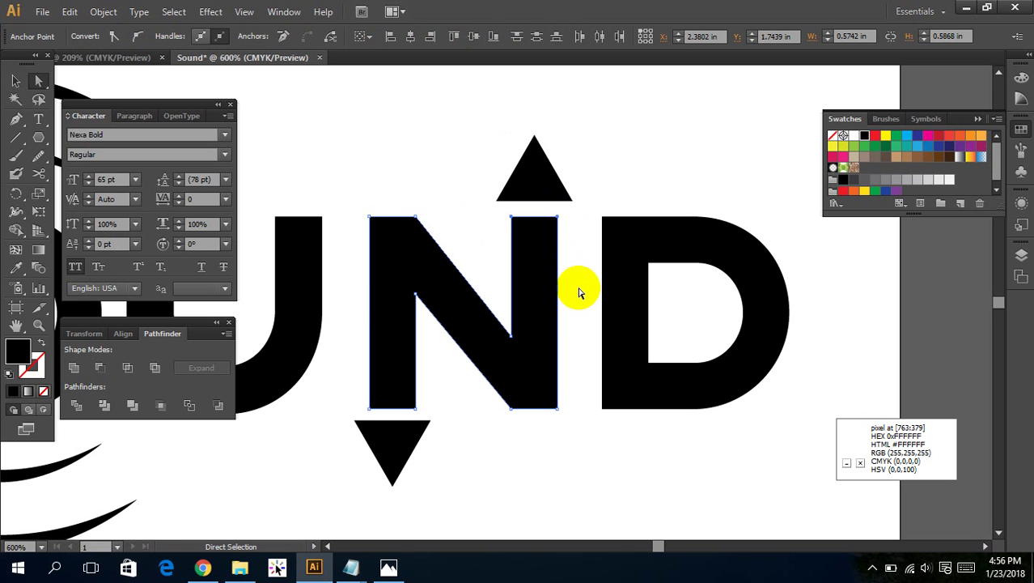
mouse_move(495, 212)
left_mouse_down()
mouse_move(576, 239)
mouse_move(558, 291)
left_mouse_up()
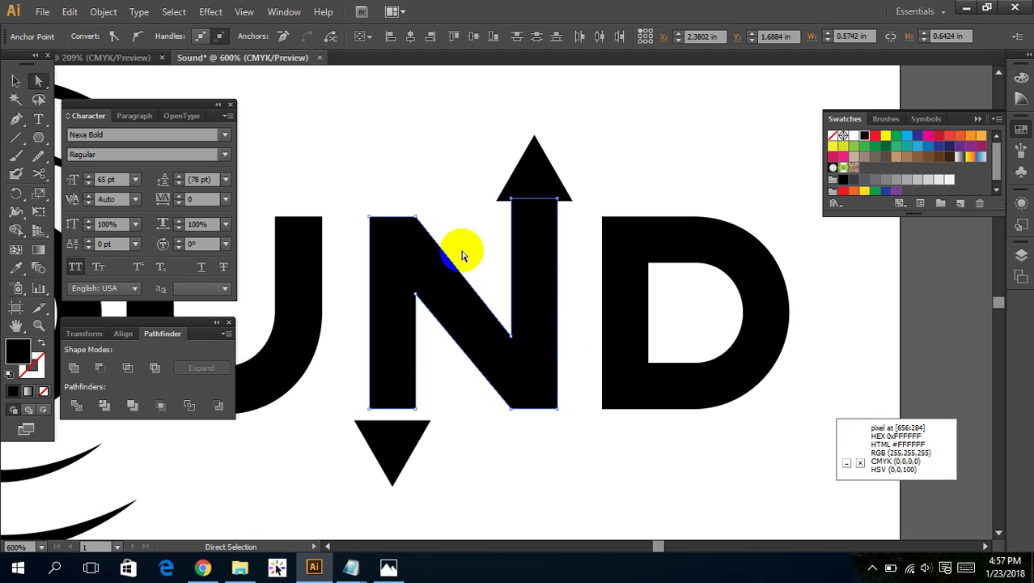
left_click(356, 400)
left_click_drag(355, 401, 463, 426)
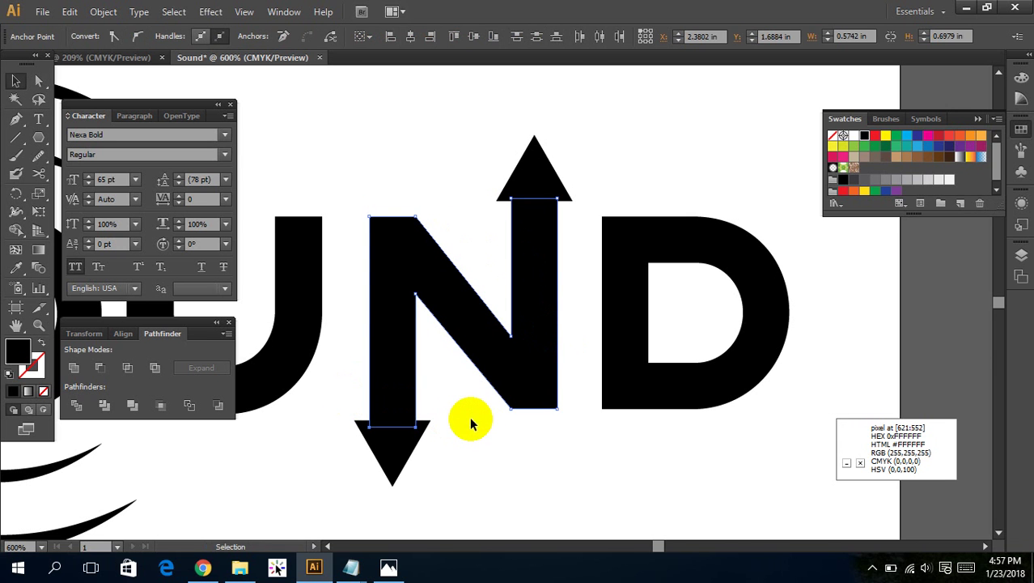
Nudge the downward arrowhead down so it sits snugly under the N's left stem.
left_click(455, 466)
left_click(393, 443)
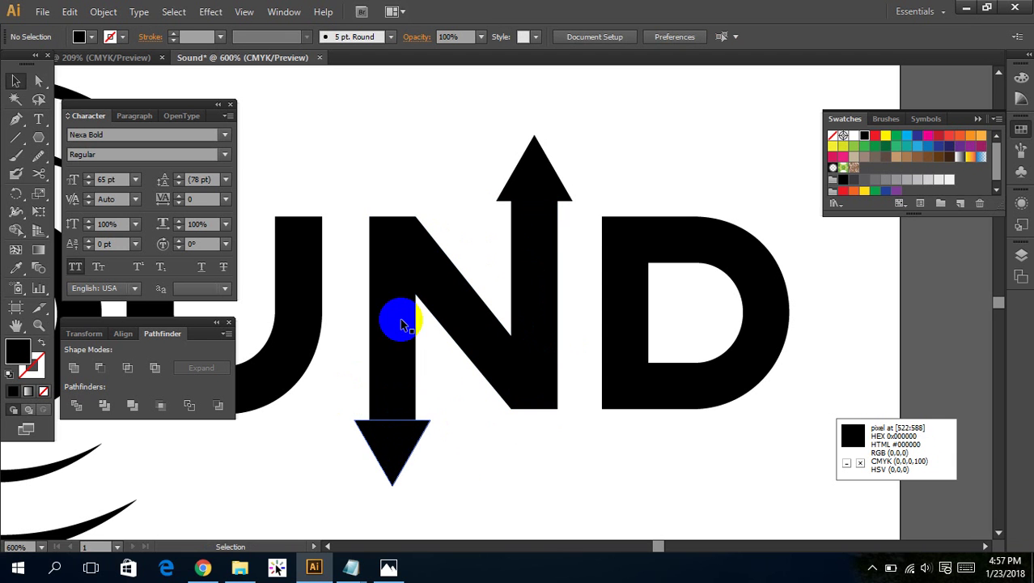
left_click(399, 449)
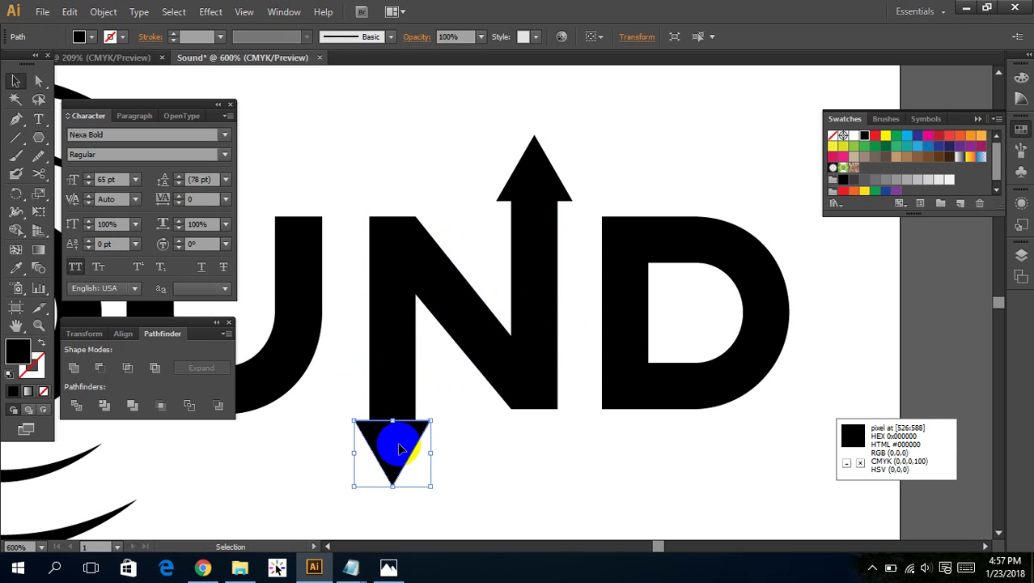
left_click_drag(399, 450, 399, 456)
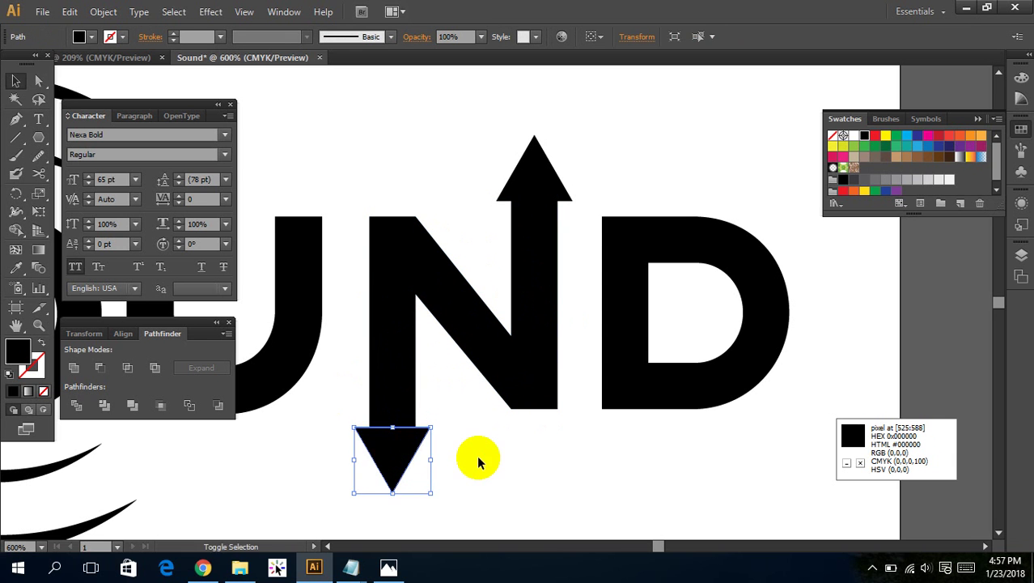
left_click(477, 462)
left_click(404, 435)
left_click(456, 451)
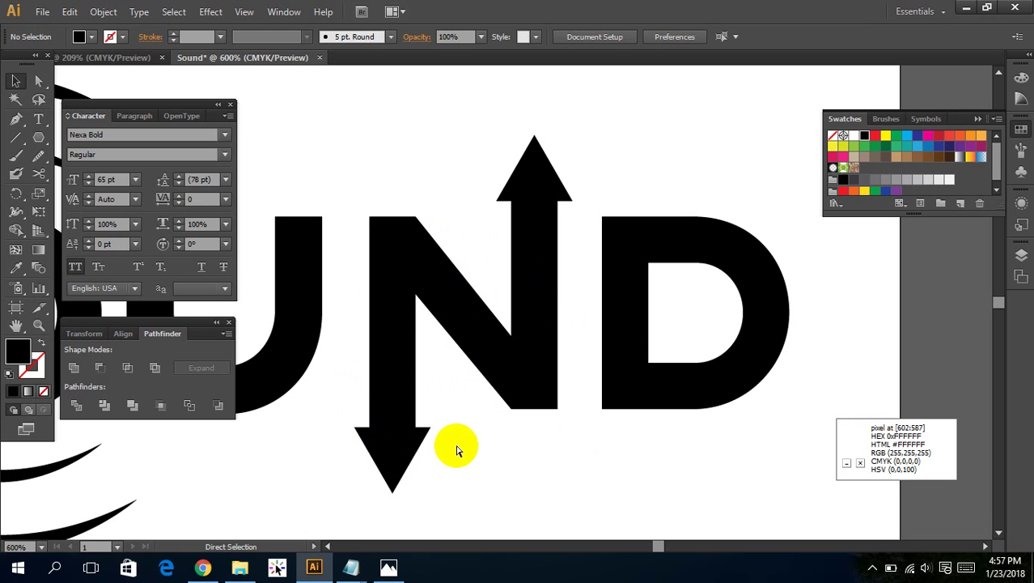
key("ctrl+y")
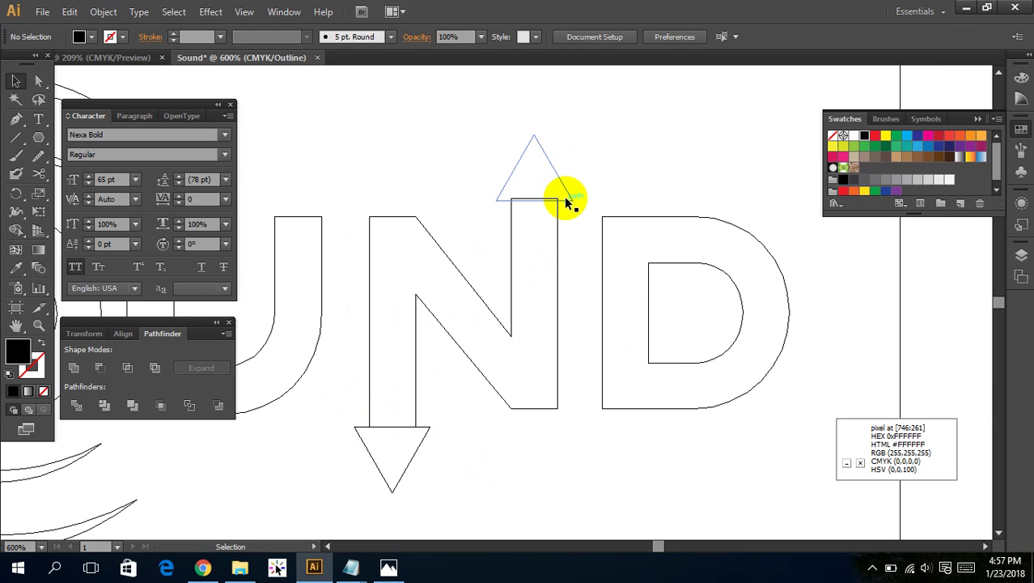
Zoom in on the upward arrowhead and raise it until its base meets the right stem.
left_click(565, 200)
key("z")
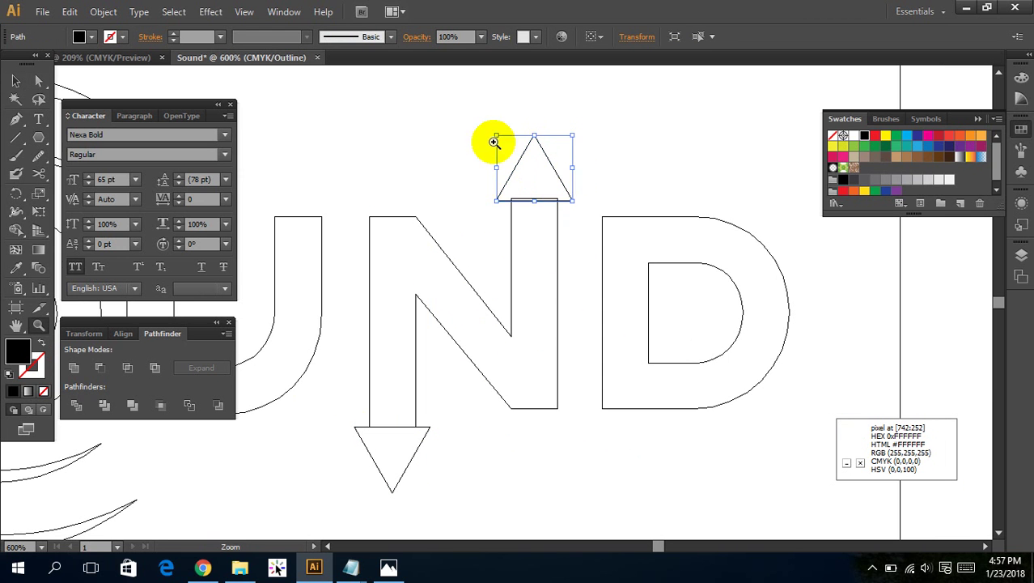
left_click_drag(469, 127, 596, 214)
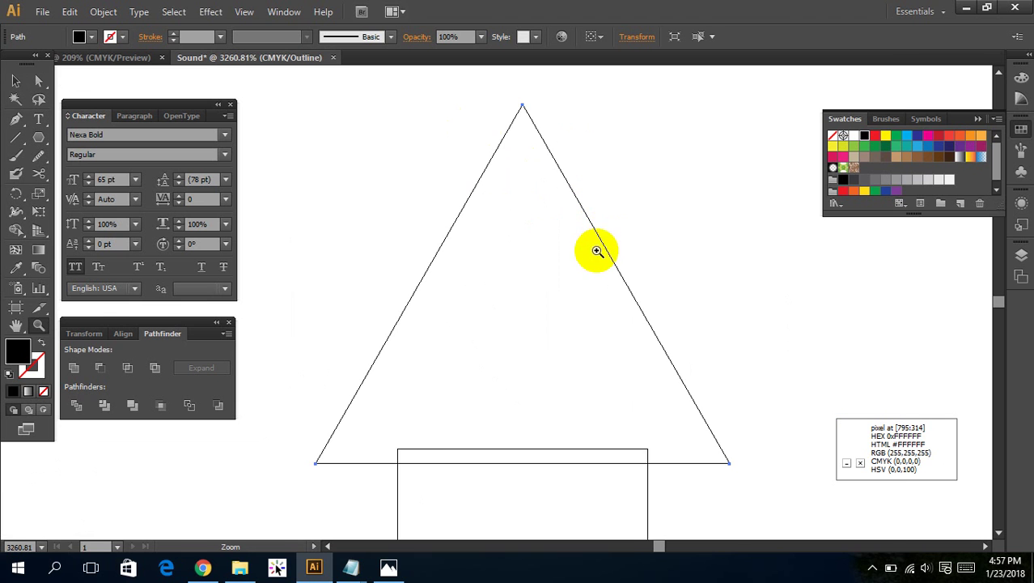
key("v")
left_click_drag(536, 464, 537, 448)
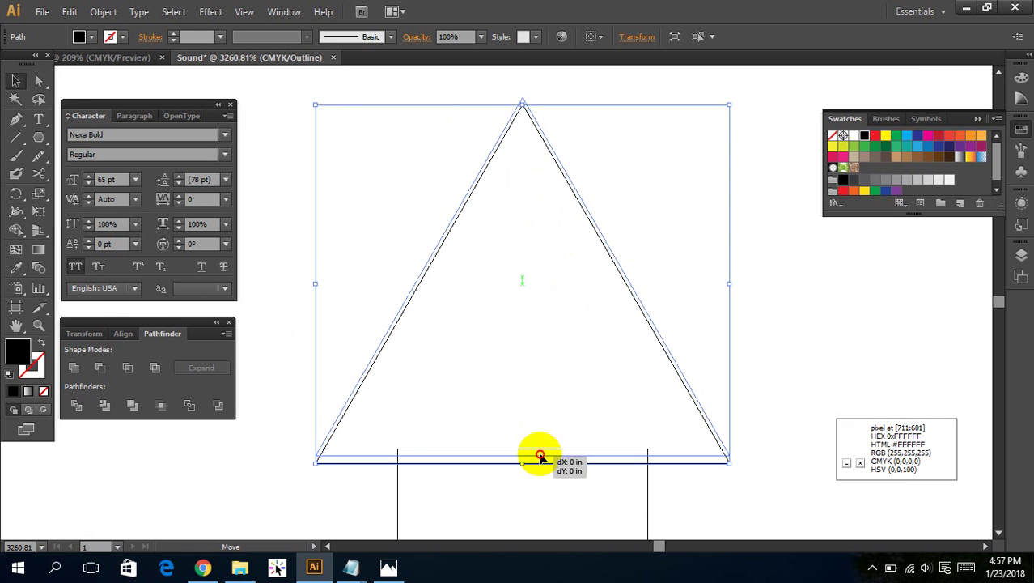
left_click(548, 374)
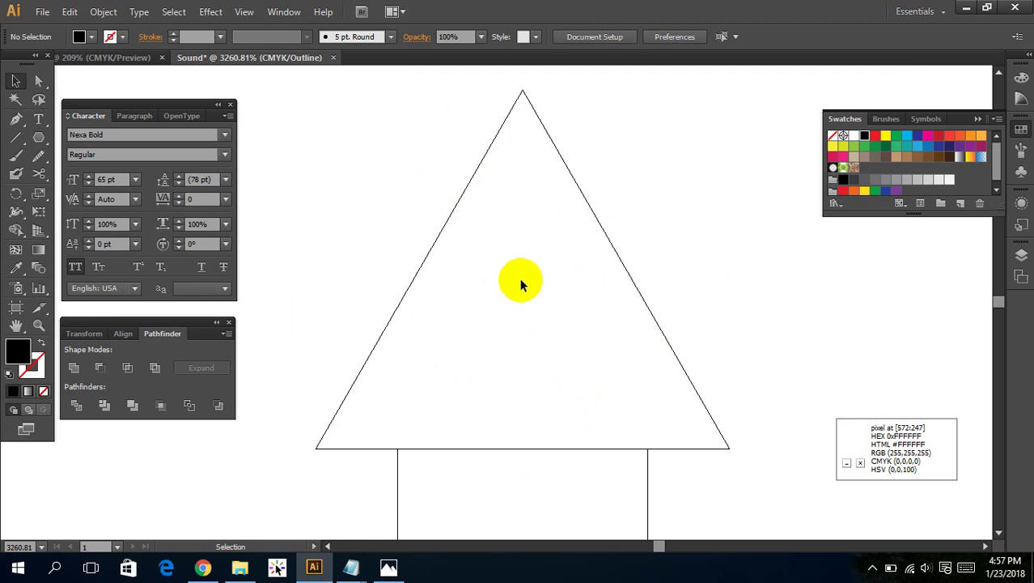
Return to filled Preview and marquee-select the N together with both arrowheads.
scroll(652, 307, "down", 2)
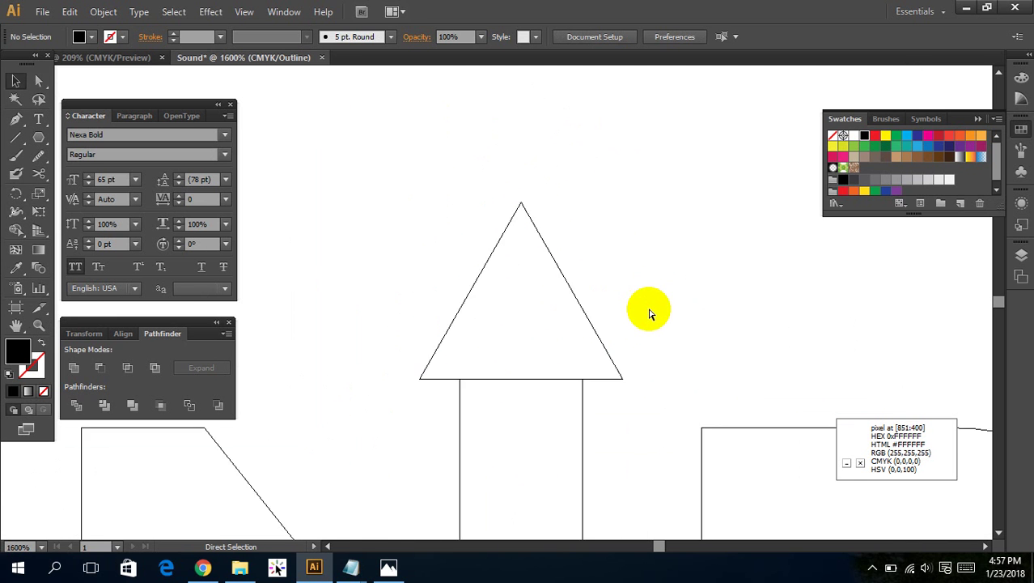
scroll(652, 307, "down", 2)
scroll(653, 311, "down", 2)
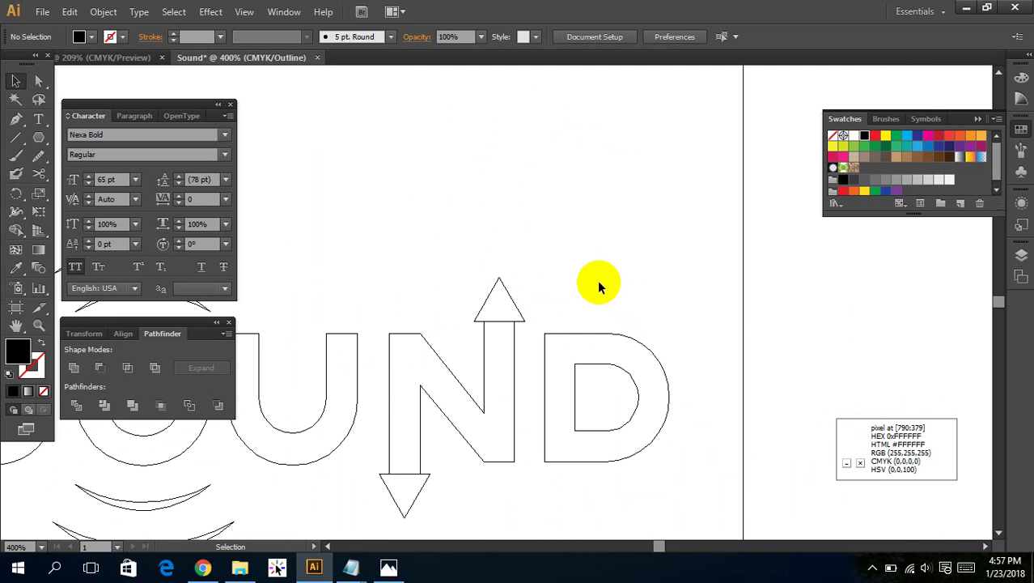
left_click_drag(603, 273, 704, 240)
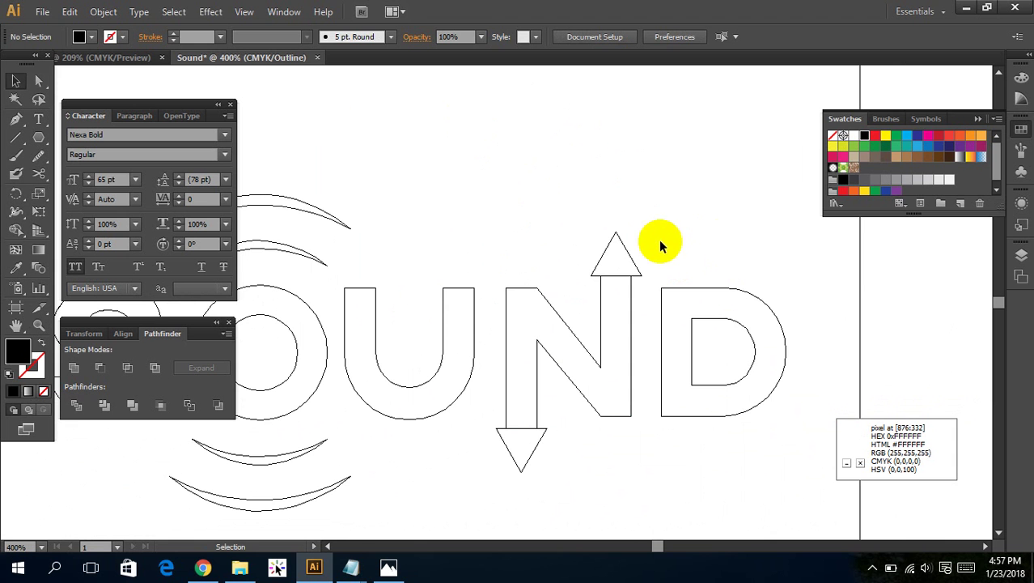
key("ctrl+y")
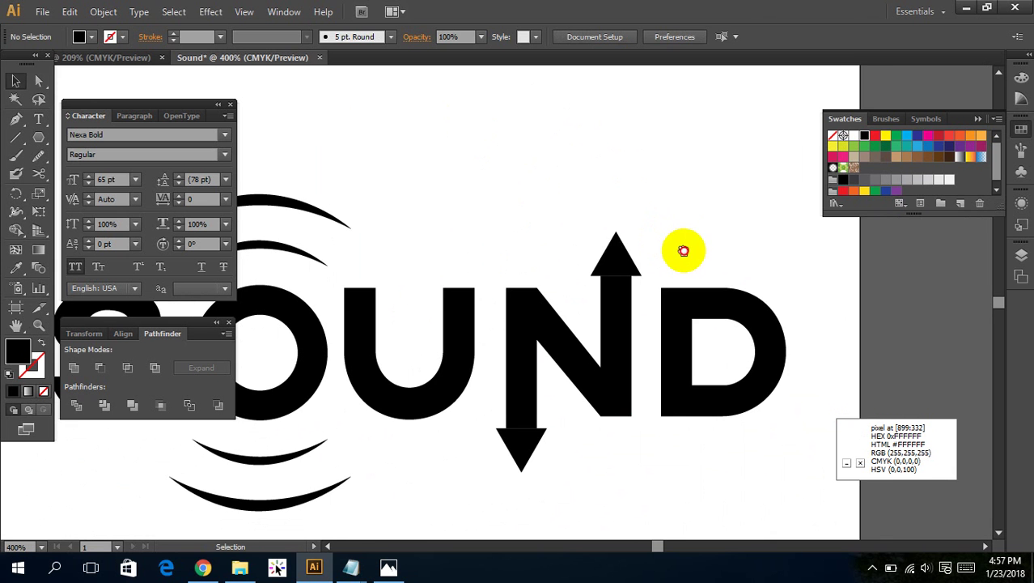
mouse_move(683, 251)
left_mouse_down()
mouse_move(718, 203)
mouse_move(734, 227)
mouse_move(712, 219)
left_mouse_up()
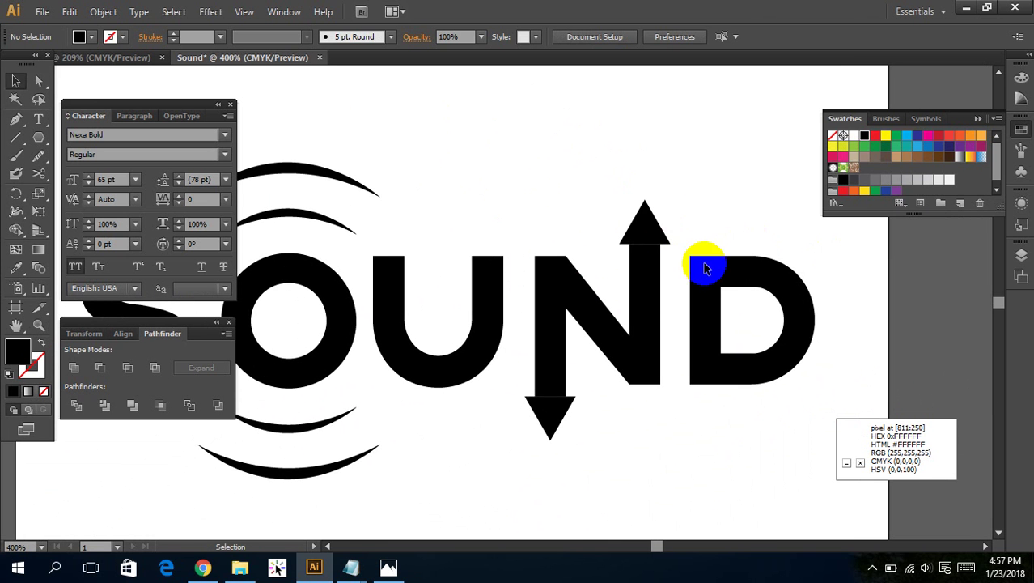
left_click_drag(531, 173, 665, 476)
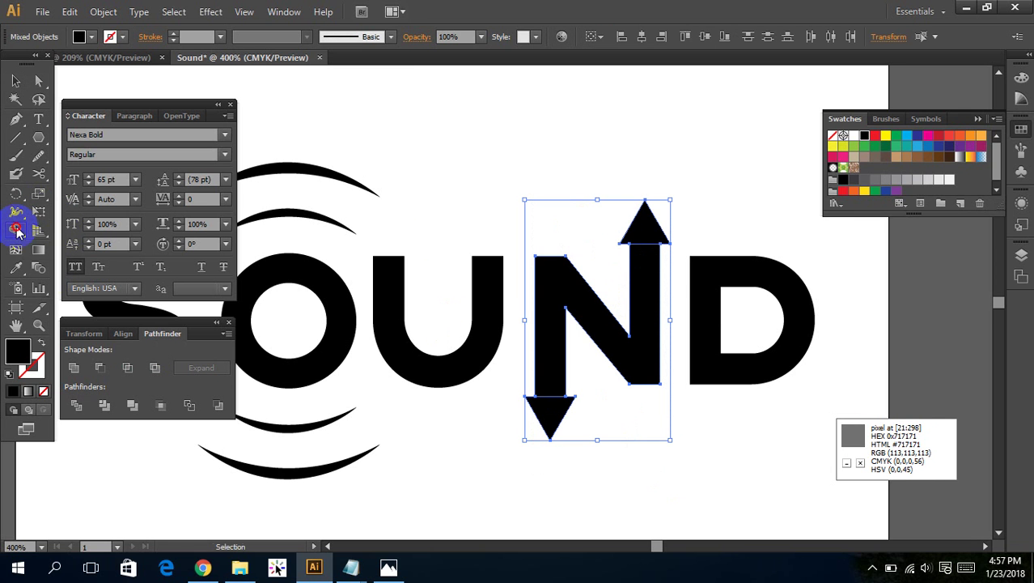
Bring back the Pathfinder panel and try uniting the N and arrow pieces.
left_click(16, 230)
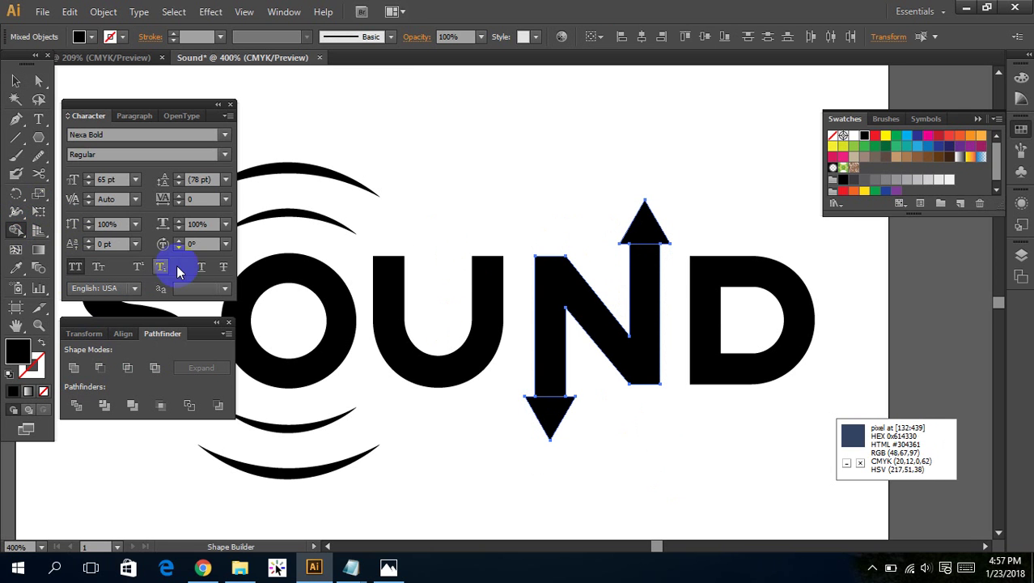
left_click(283, 13)
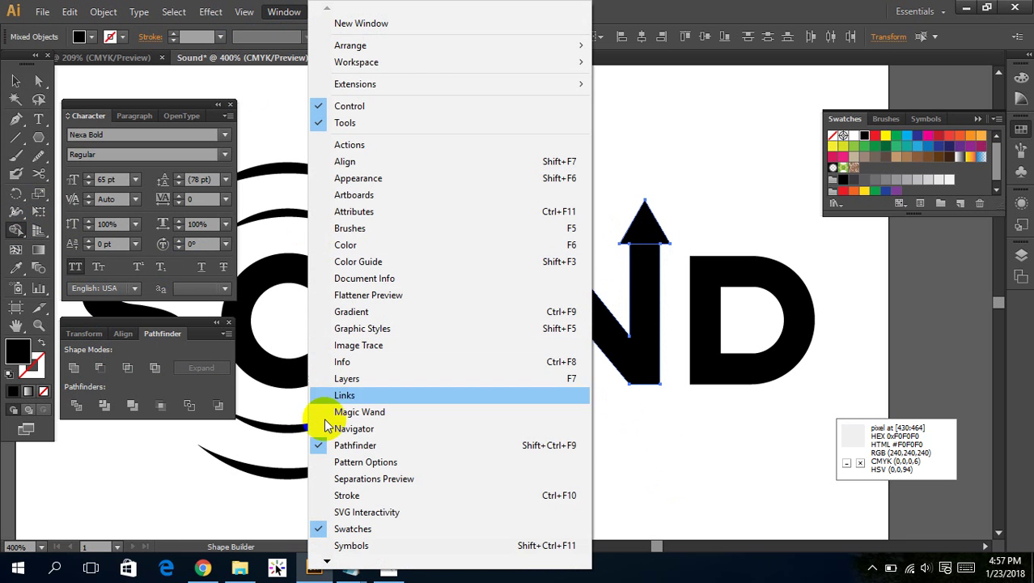
left_click(402, 448)
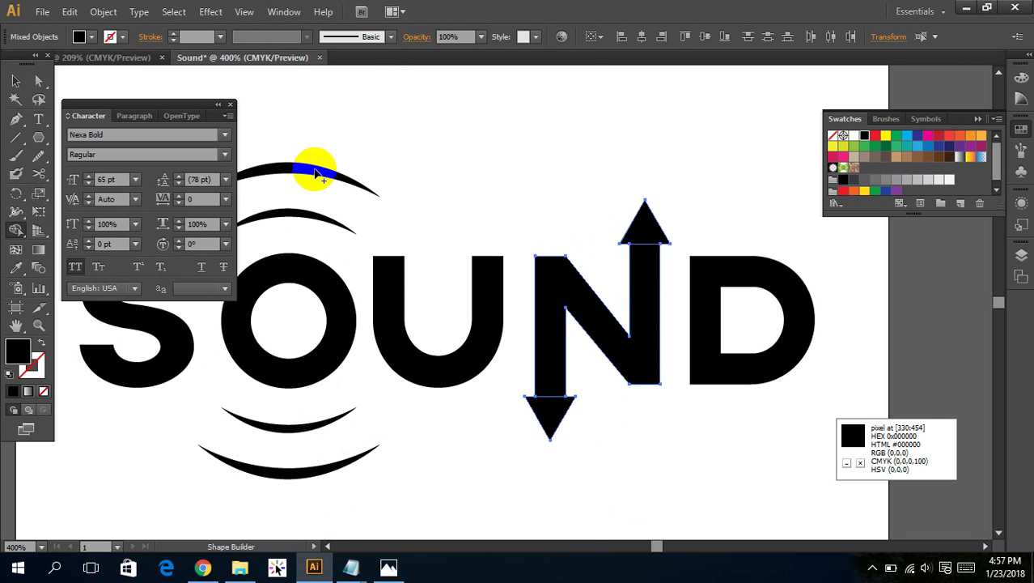
left_click(287, 11)
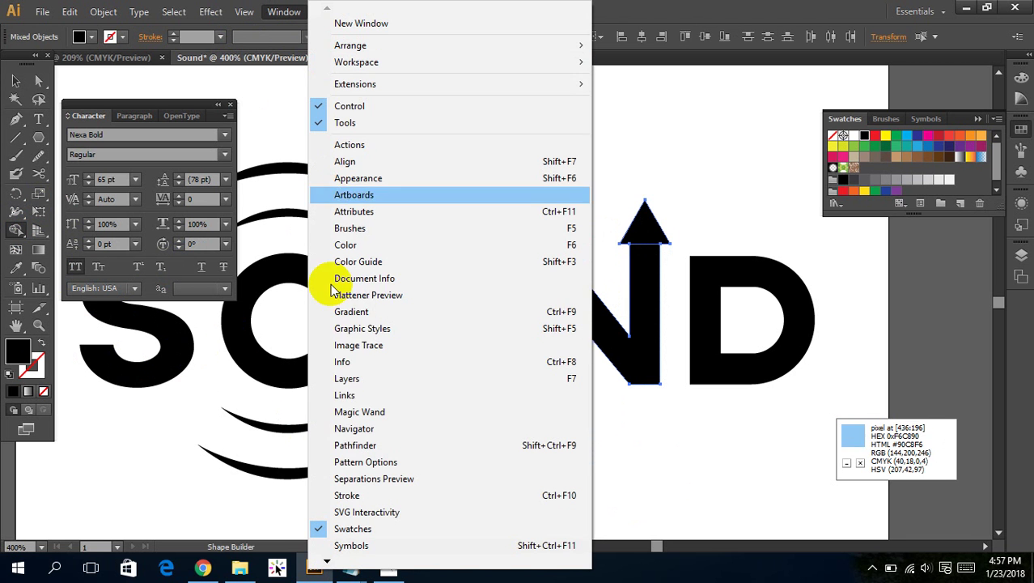
left_click(356, 445)
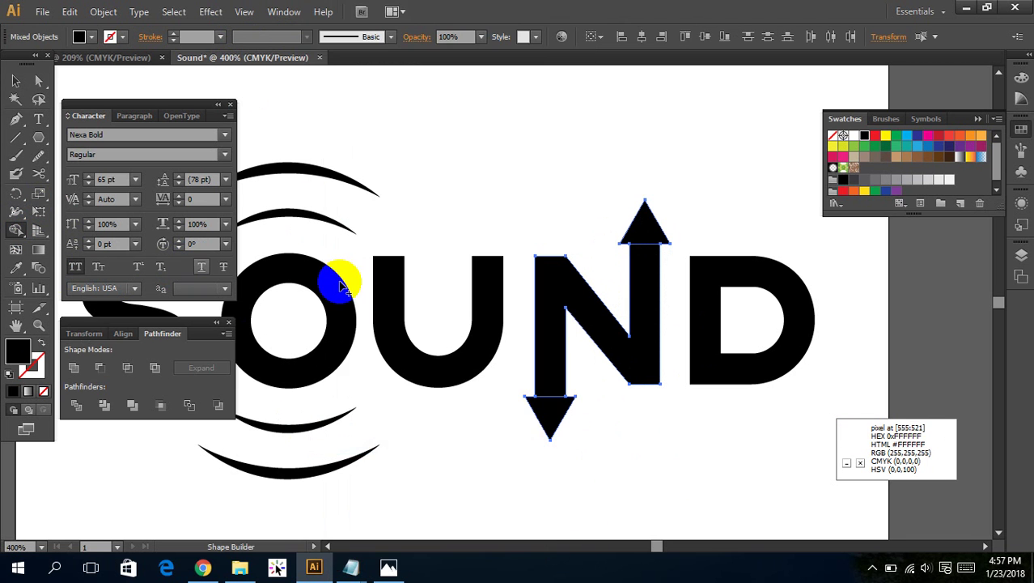
left_click(74, 369)
left_click(640, 325)
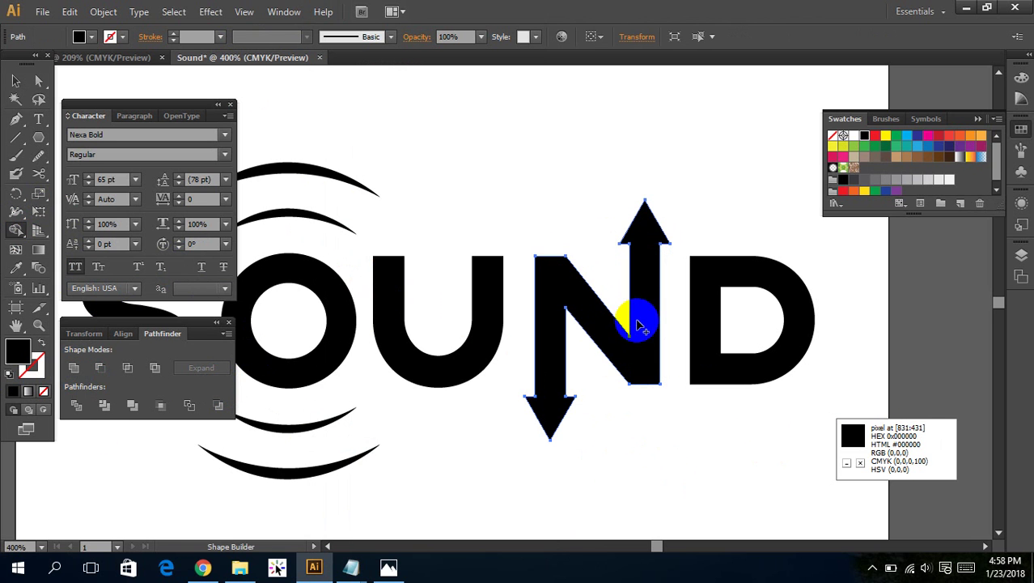
Merge the N's stems, diagonal and arrowheads with Shape Builder, then fit the artboard in view.
key("v")
key("shift+m")
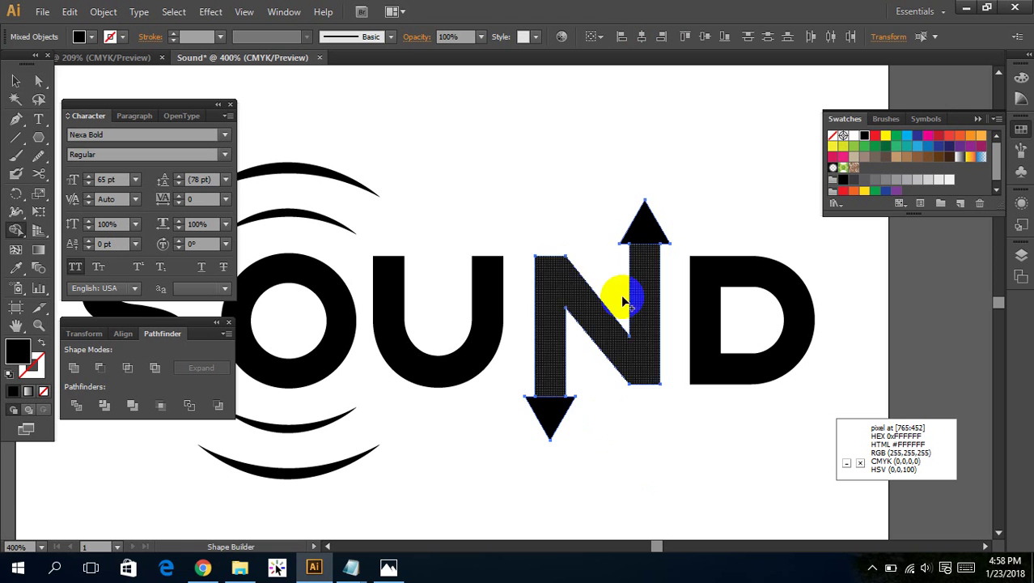
left_click(565, 263)
mouse_move(565, 263)
left_mouse_down()
mouse_move(569, 391)
mouse_move(550, 317)
left_mouse_up()
left_click(15, 81)
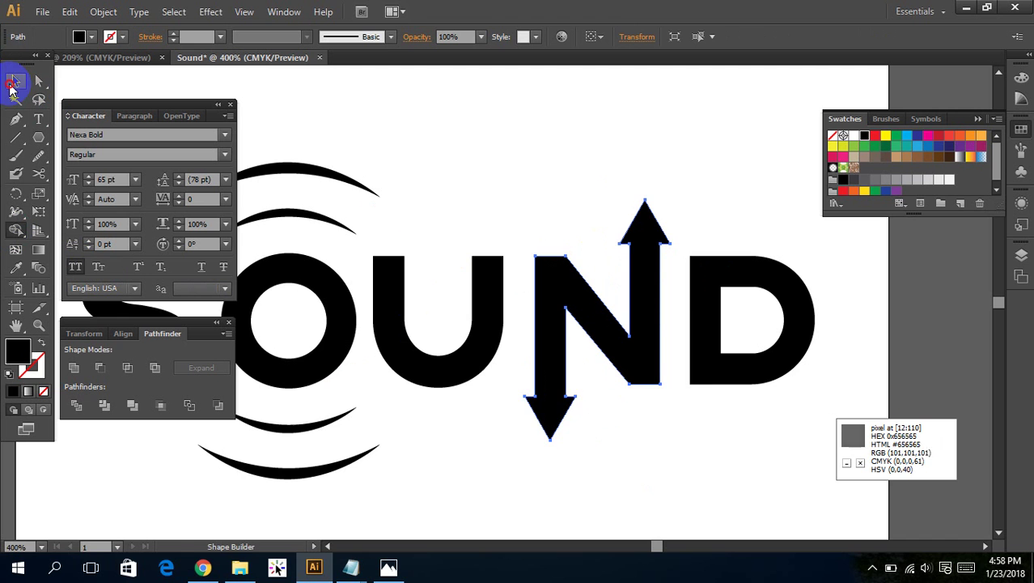
left_click(504, 178)
left_click_drag(732, 221, 622, 217)
key("ctrl+0")
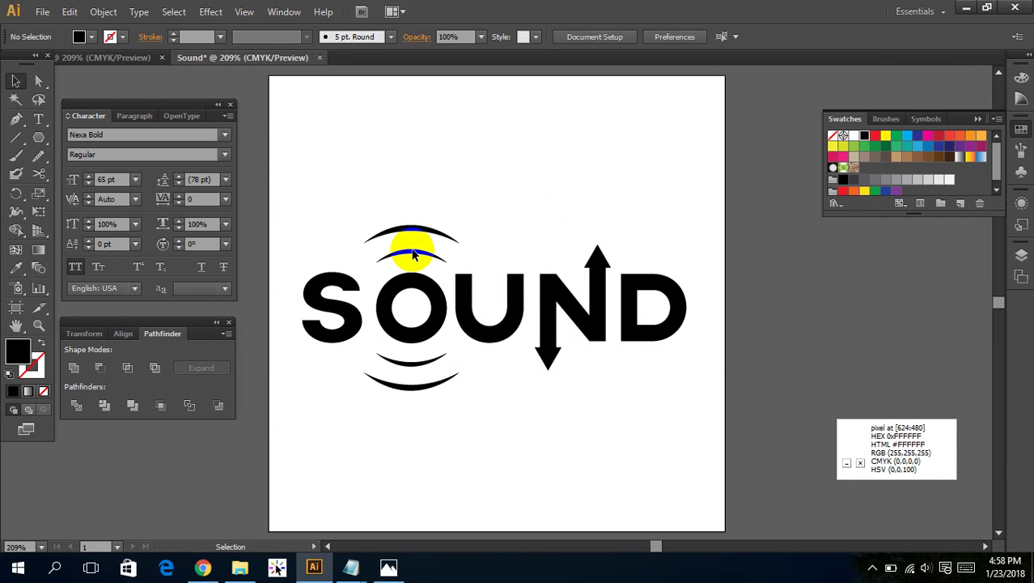
left_click_drag(314, 157, 734, 462)
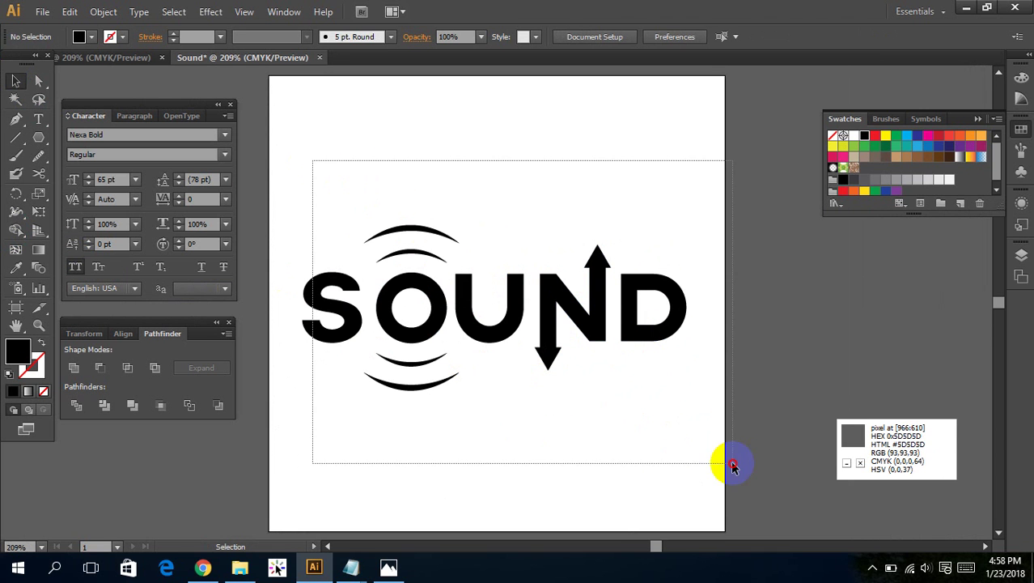
left_click(438, 426)
left_click(406, 309)
right_click(414, 318)
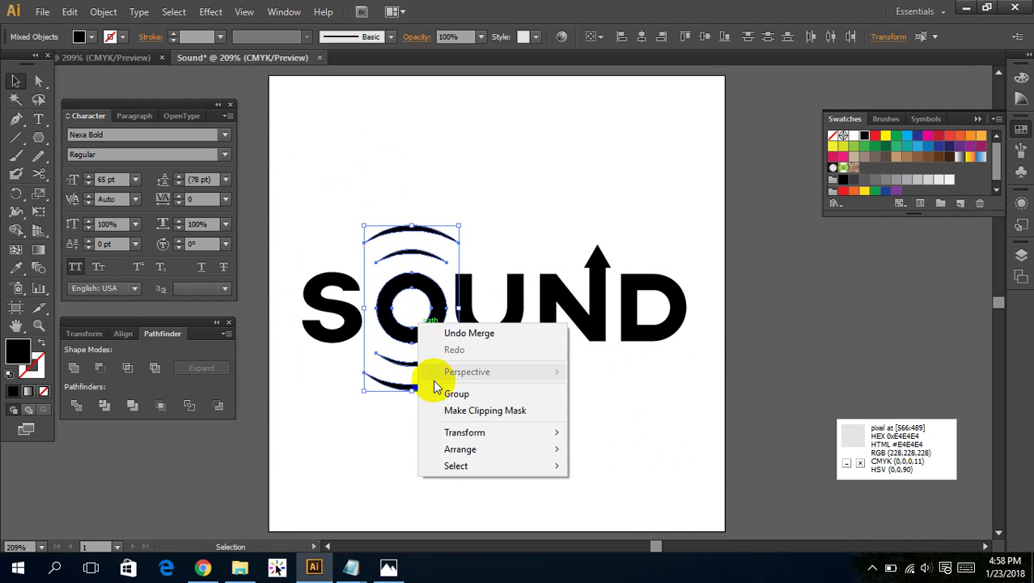
left_click(444, 393)
left_click(331, 174)
left_click_drag(332, 174, 595, 373)
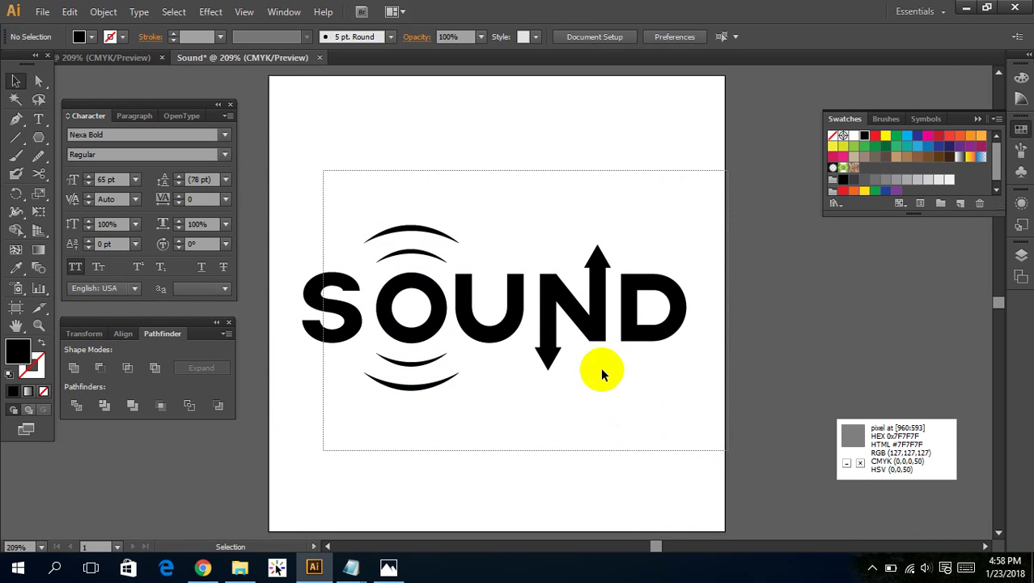
right_click(483, 274)
left_click(520, 344)
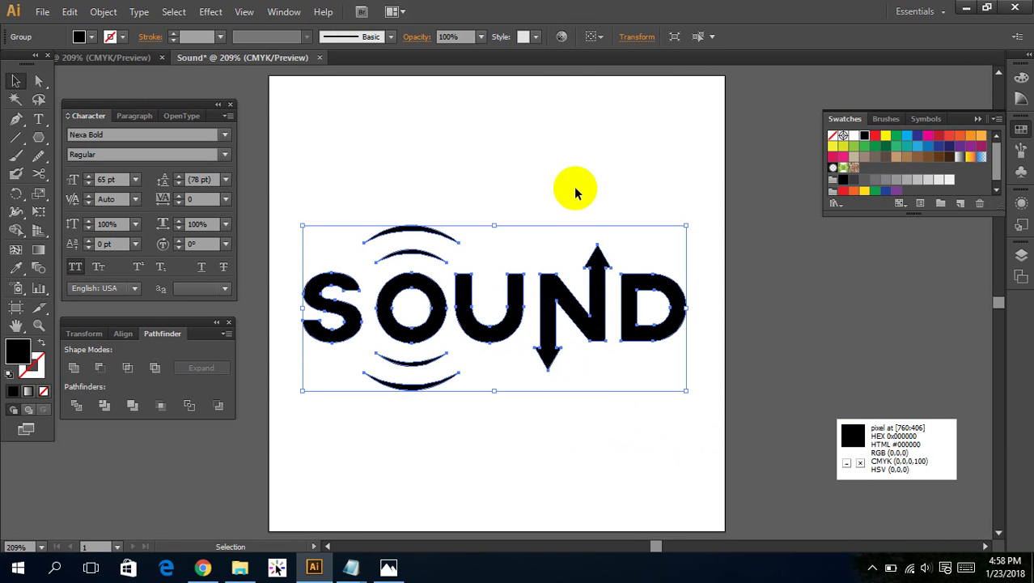
left_click(596, 39)
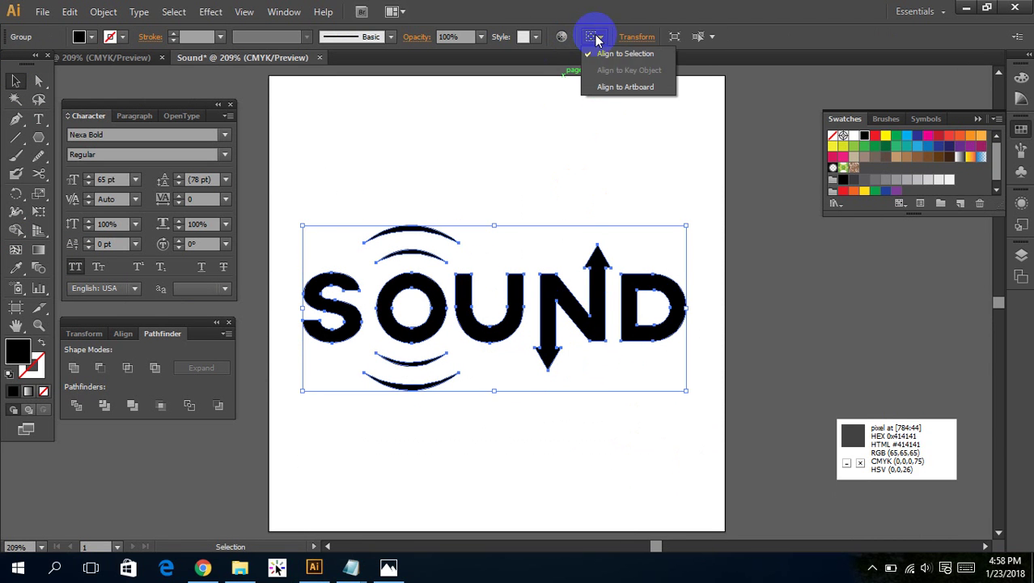
left_click(624, 87)
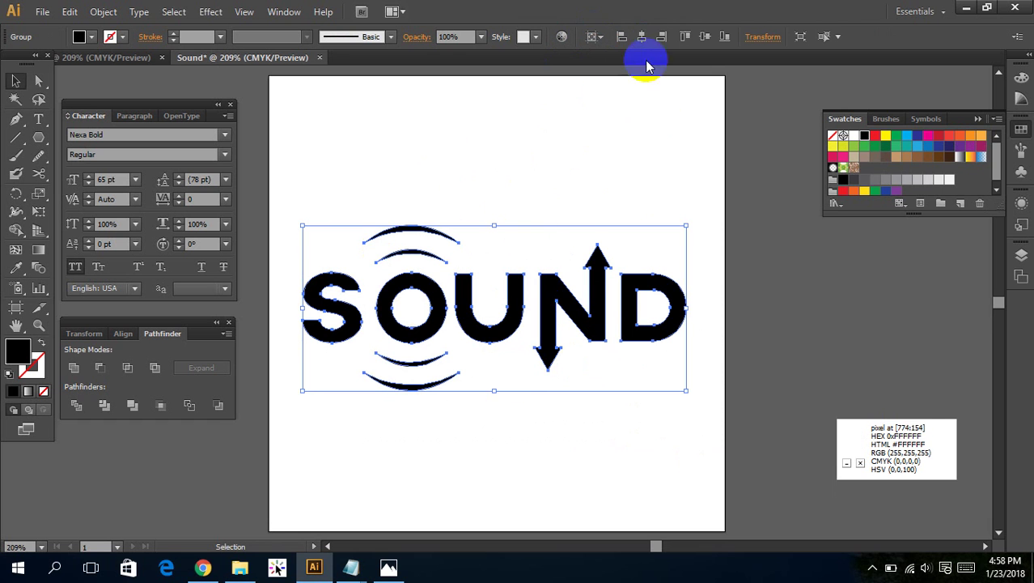
left_click(649, 42)
left_click(709, 36)
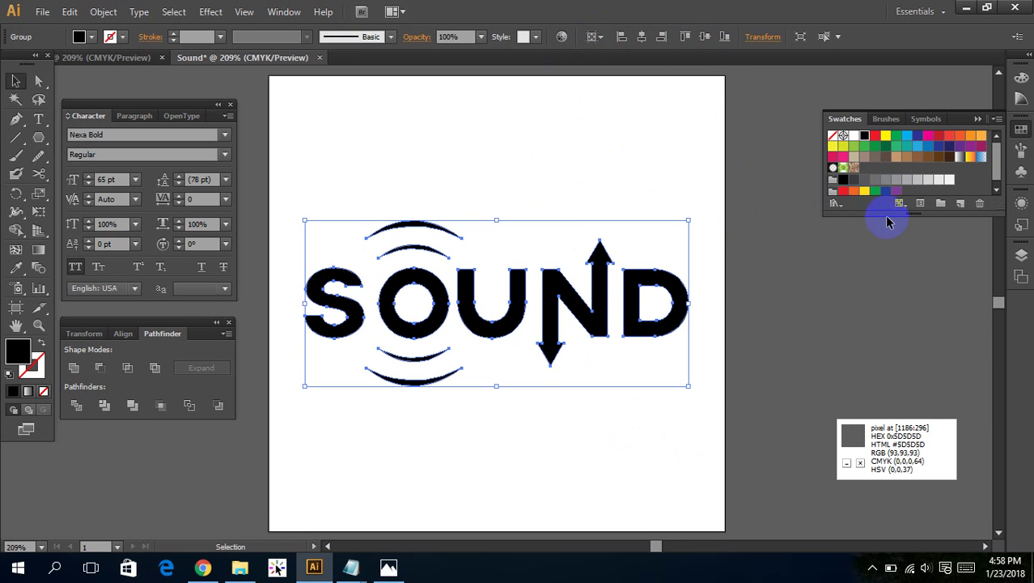
left_click(580, 174)
right_click(471, 165)
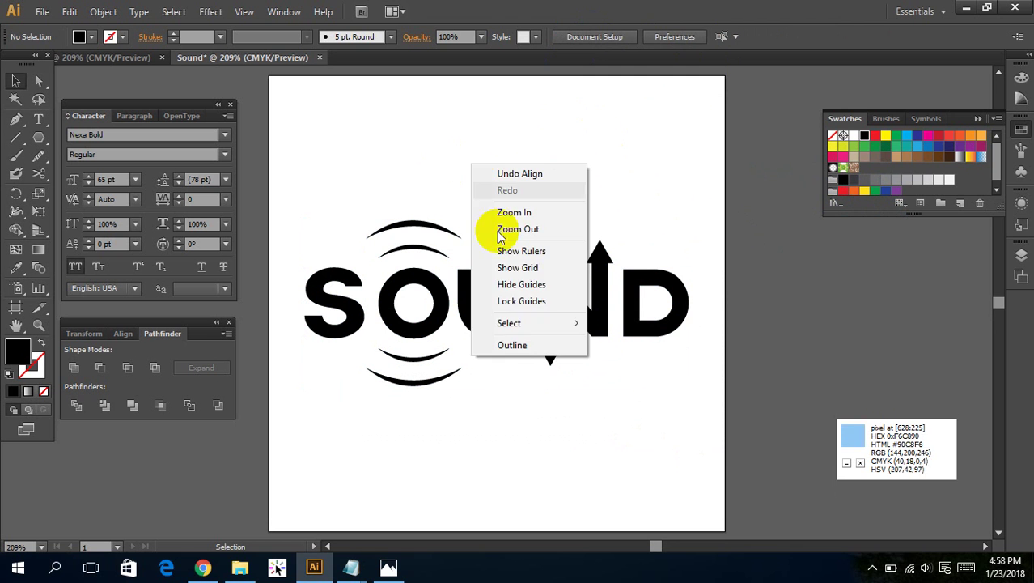
left_click(377, 183)
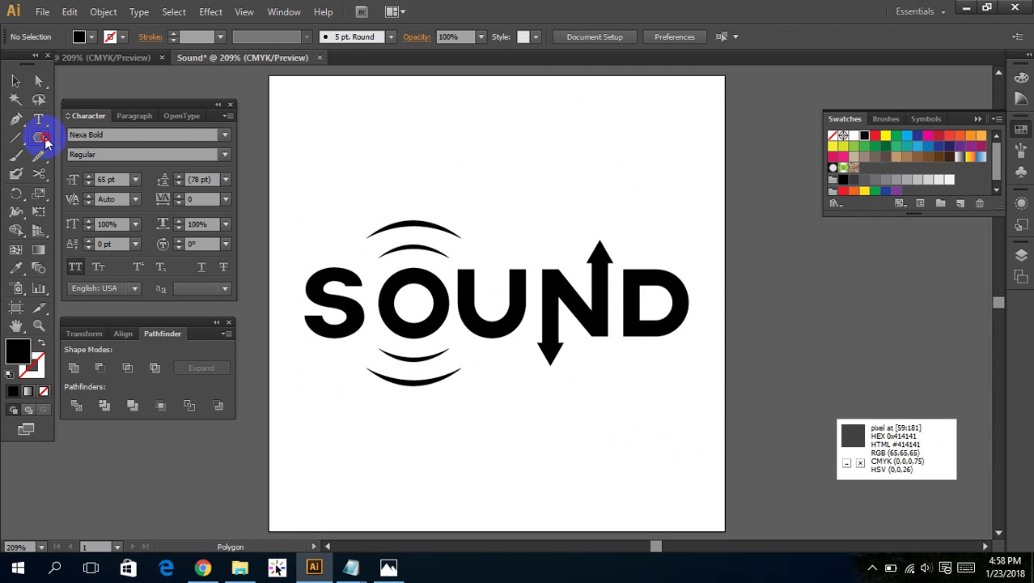
Create a 4×4 in square centred on the artboard.
left_click_drag(47, 142, 93, 138)
left_click(526, 208)
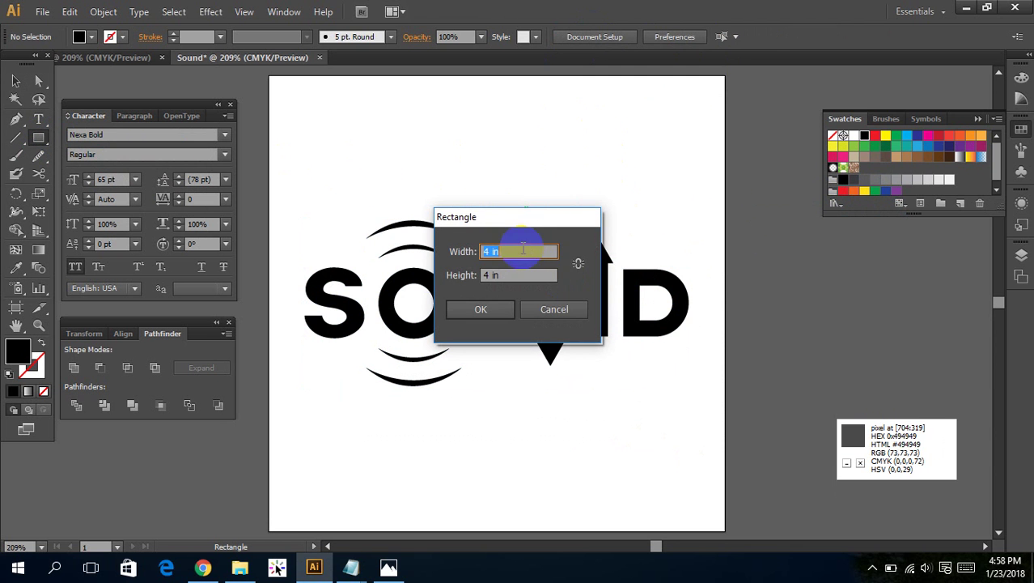
left_click(465, 310)
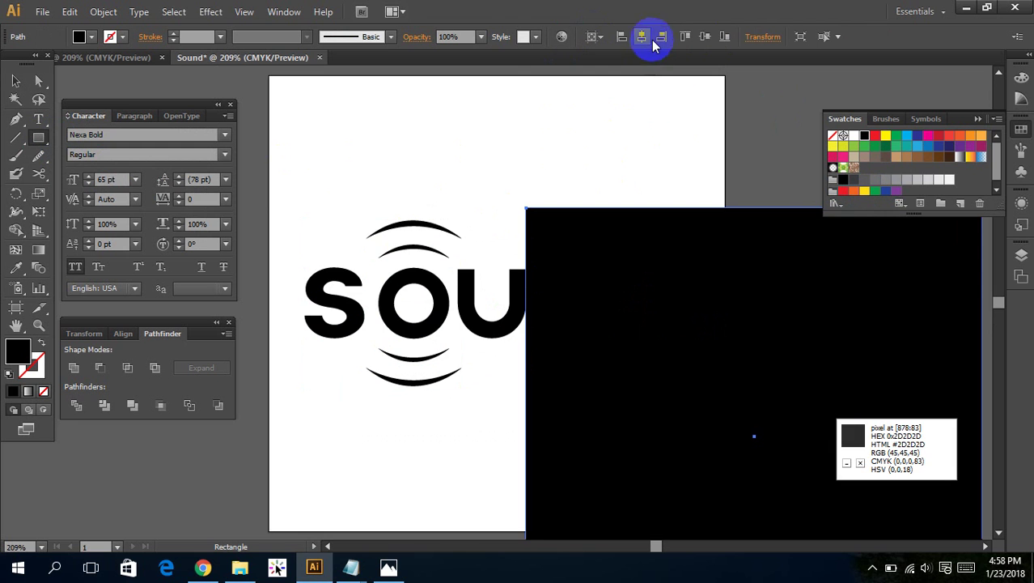
left_click(680, 39)
left_click(706, 39)
Fill the square with magenta EA0070 and send it behind the logo.
key("v")
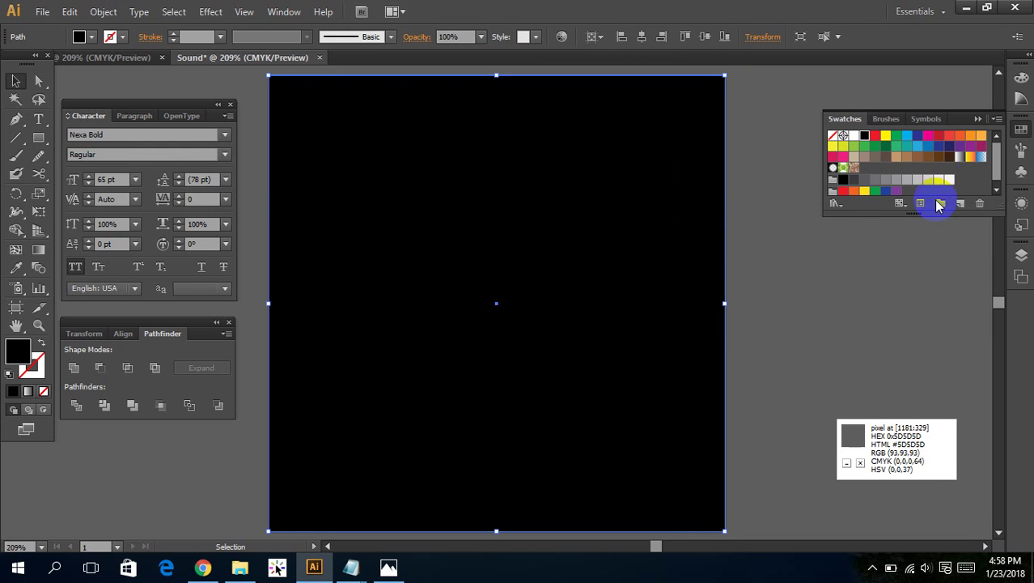
left_click(926, 136)
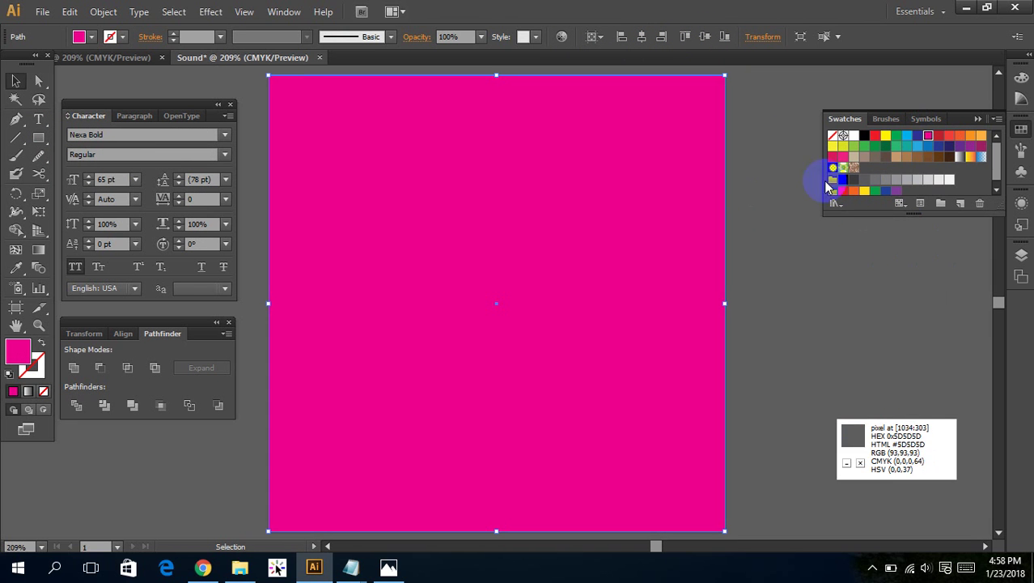
double_click(19, 355)
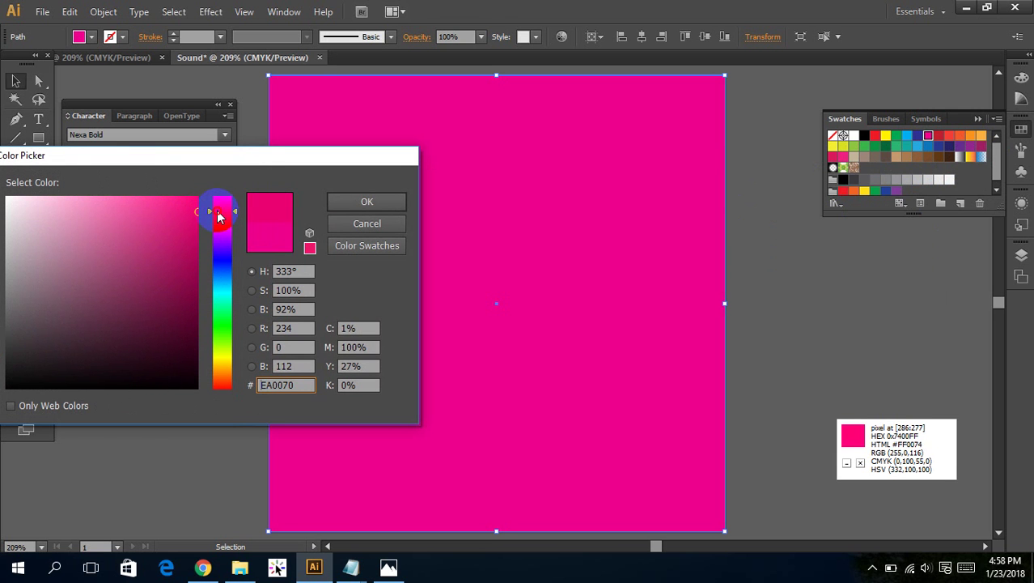
left_click(357, 202)
left_click(760, 348)
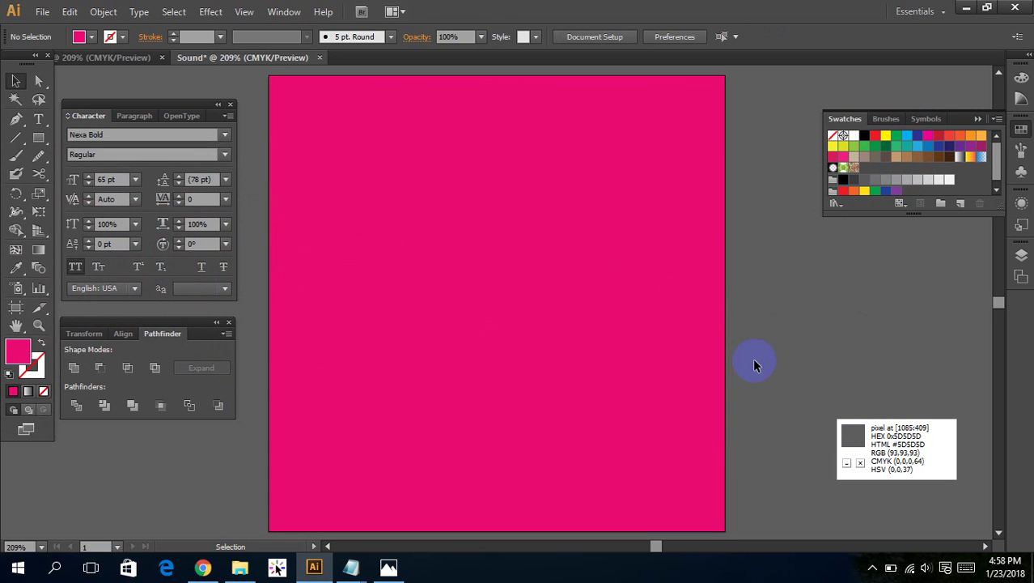
right_click(622, 330)
mouse_move(664, 297)
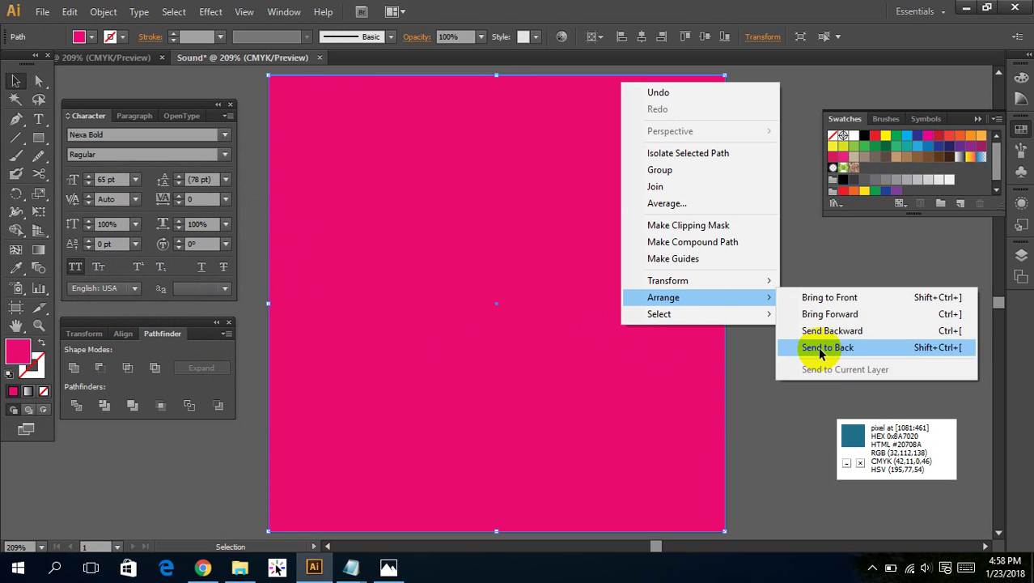
left_click(822, 349)
Make the SOUND artwork white and scale it down slightly.
left_click(642, 319)
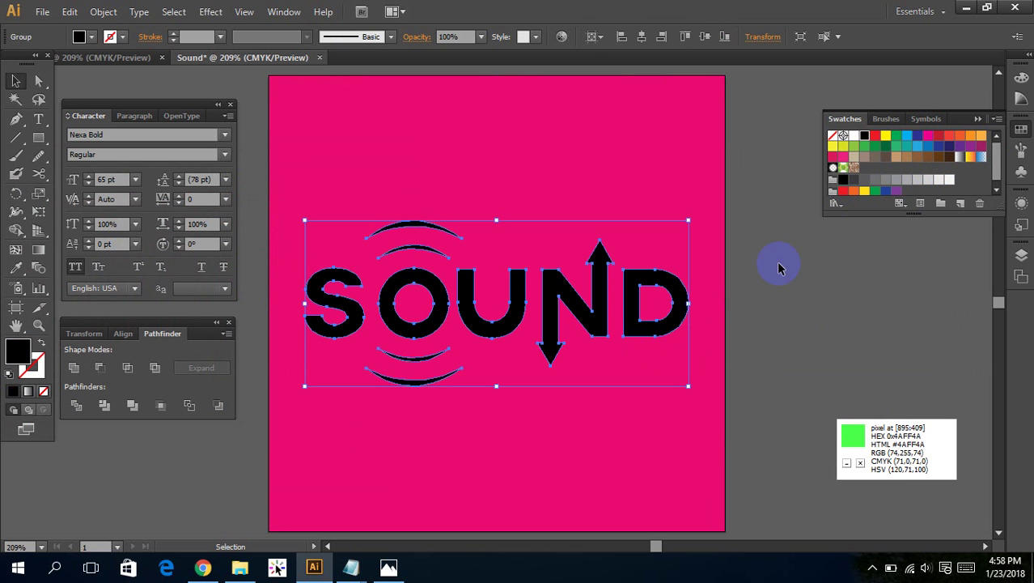
left_click(855, 136)
left_click(850, 411)
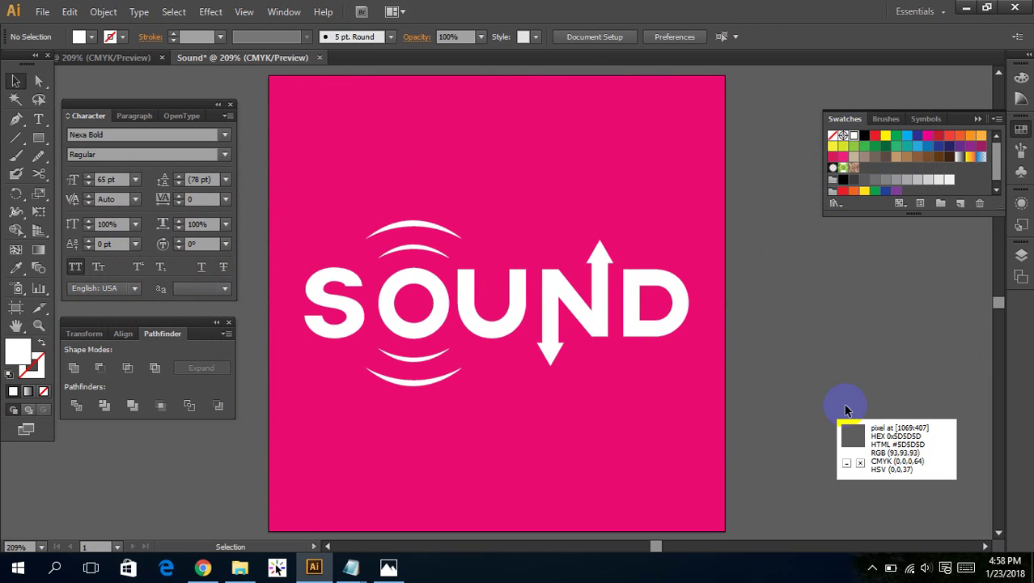
left_click(650, 305)
left_click_drag(685, 301, 667, 306)
left_click(764, 300)
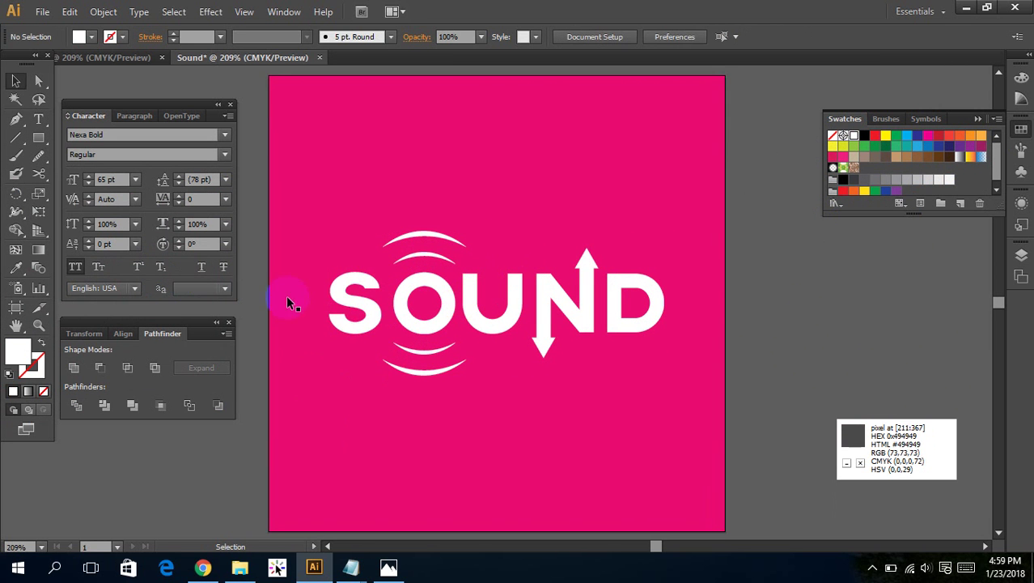
Recheck the background's magenta fill, keep it, and reselect the SOUND artwork.
left_click(289, 303)
double_click(18, 350)
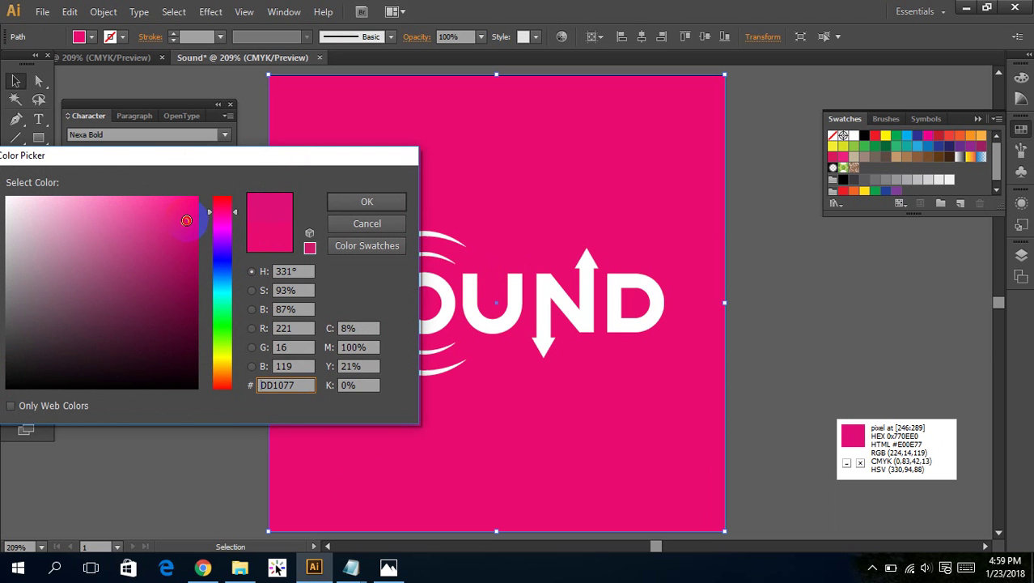
left_click(332, 200)
left_click(876, 290)
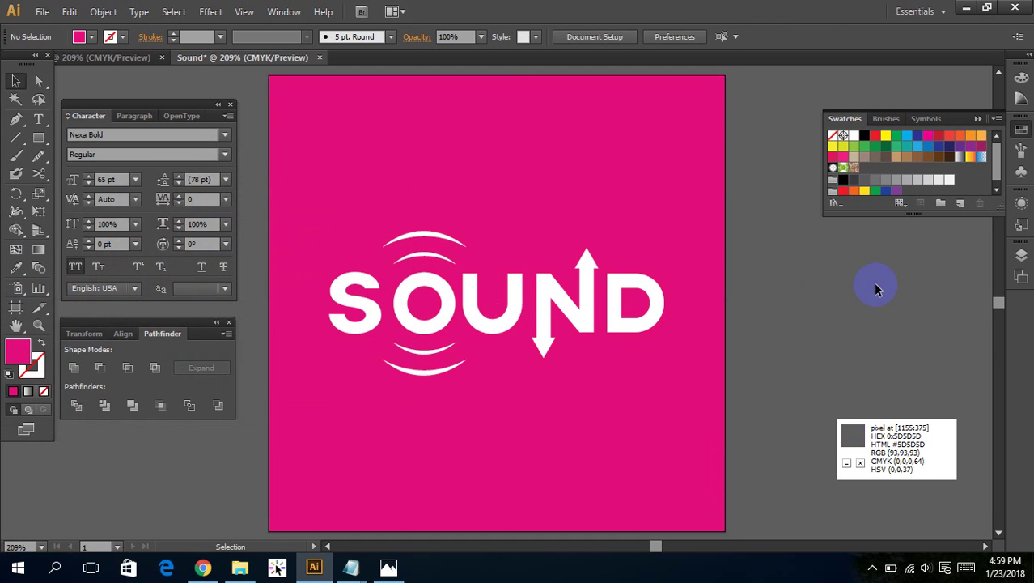
left_click_drag(845, 310, 852, 311)
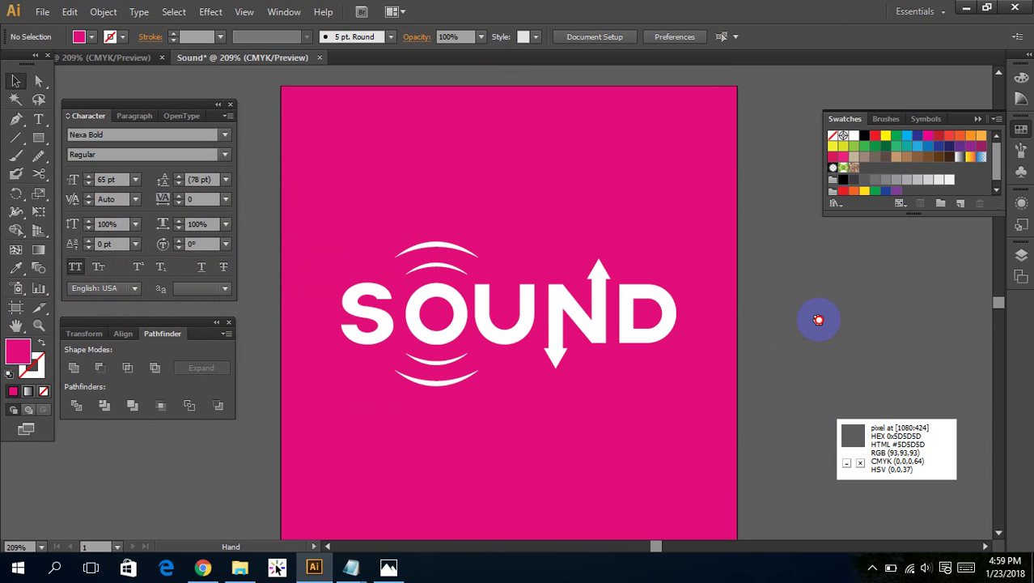
left_click_drag(818, 319, 818, 306)
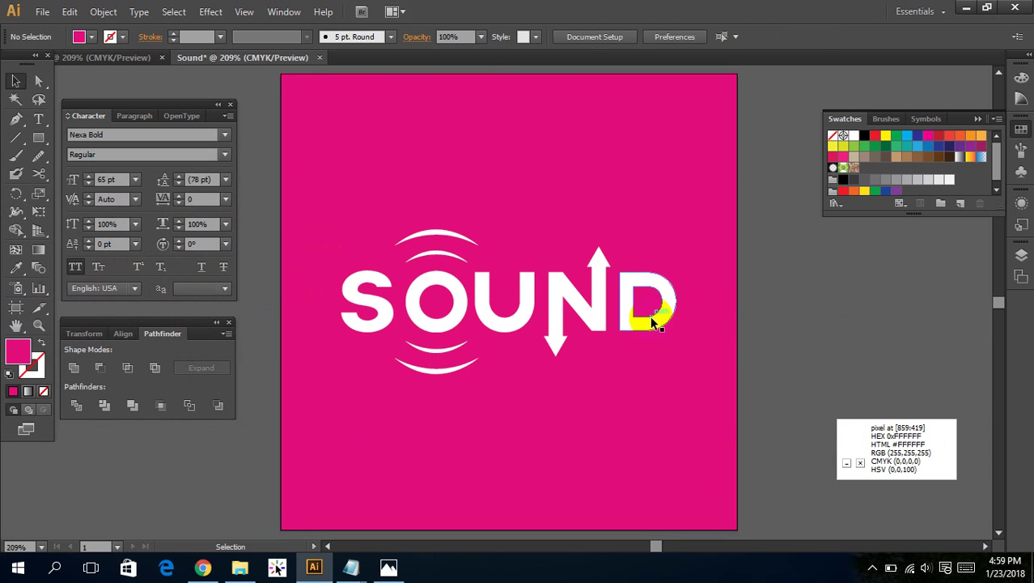
left_click(657, 315)
Add a soft 37% Multiply drop shadow, offset 0.1 in, to the white SOUND logo.
left_click(210, 12)
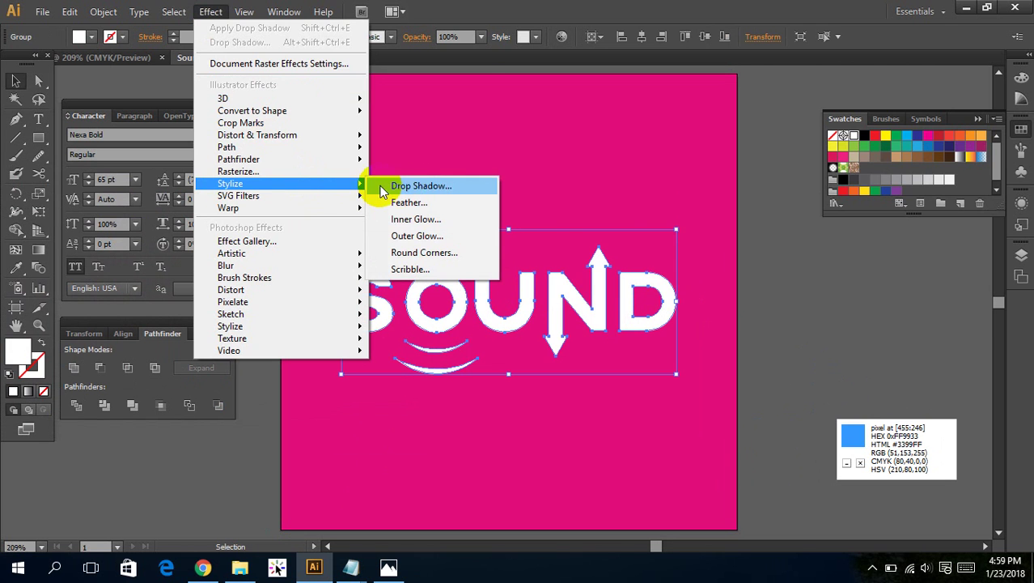
left_click(397, 185)
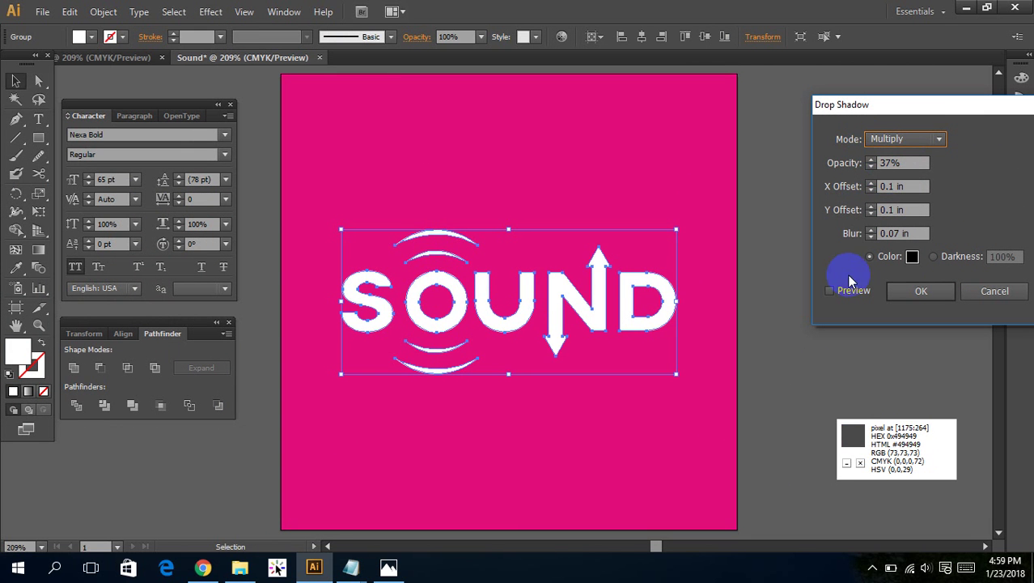
left_click(895, 187)
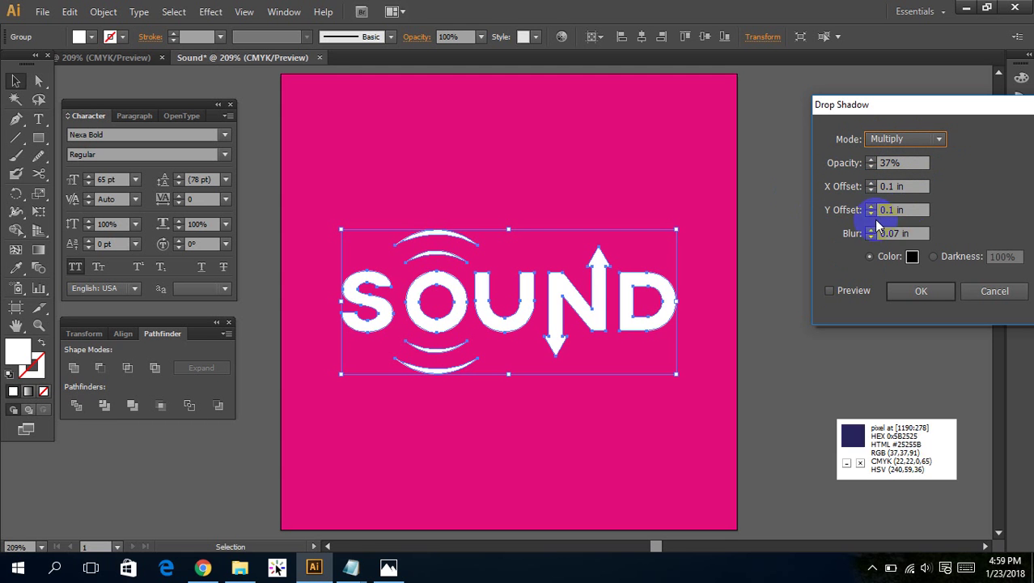
left_click(814, 293)
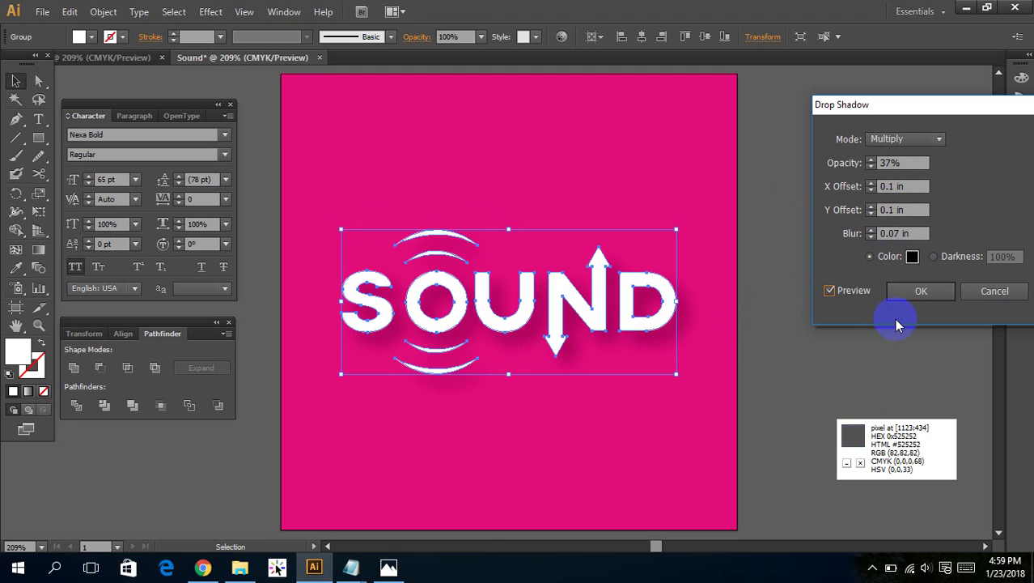
left_click(917, 300)
left_click(346, 272)
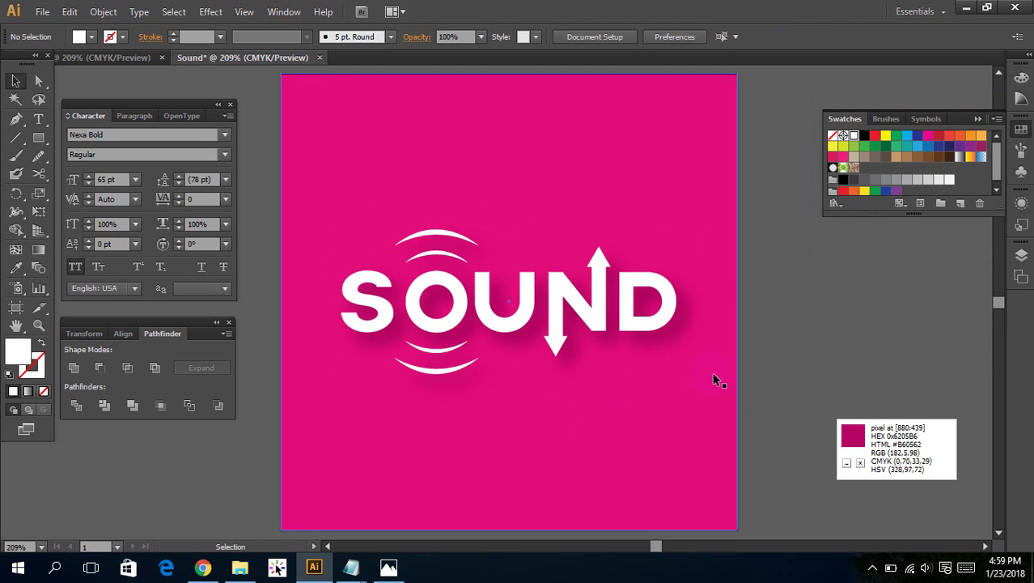
Select the whole SOUND logo group and shrink it slightly about its centre.
left_click(575, 318)
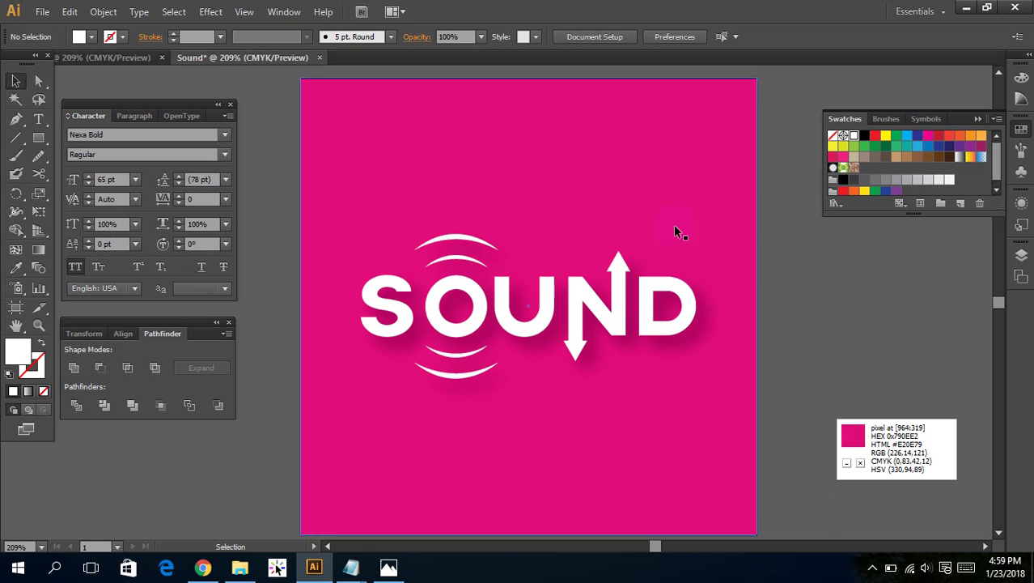
left_click(584, 310)
left_click(618, 269)
left_click(506, 280)
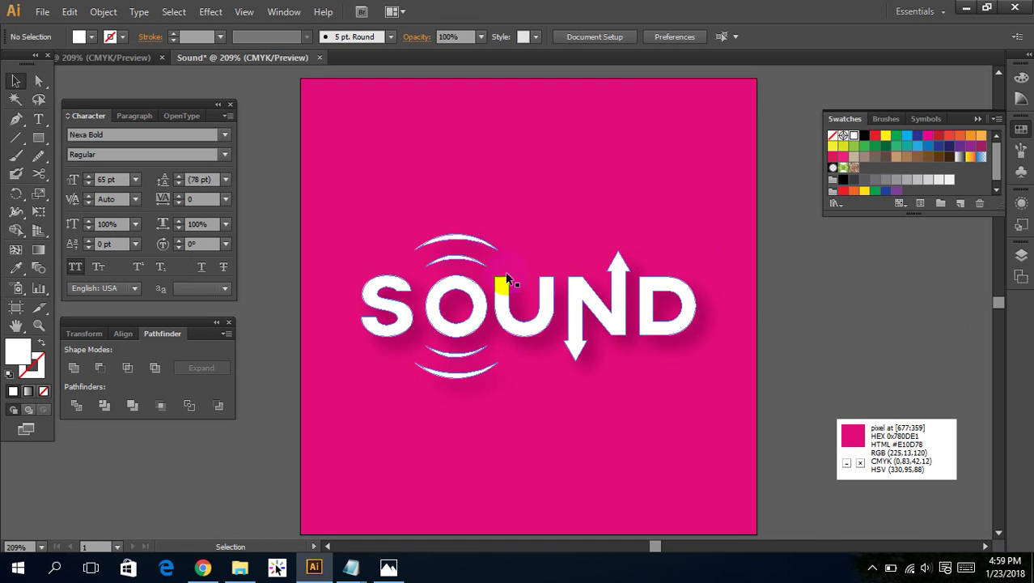
left_click(575, 336)
left_click(642, 293)
left_click_drag(826, 317, 831, 314)
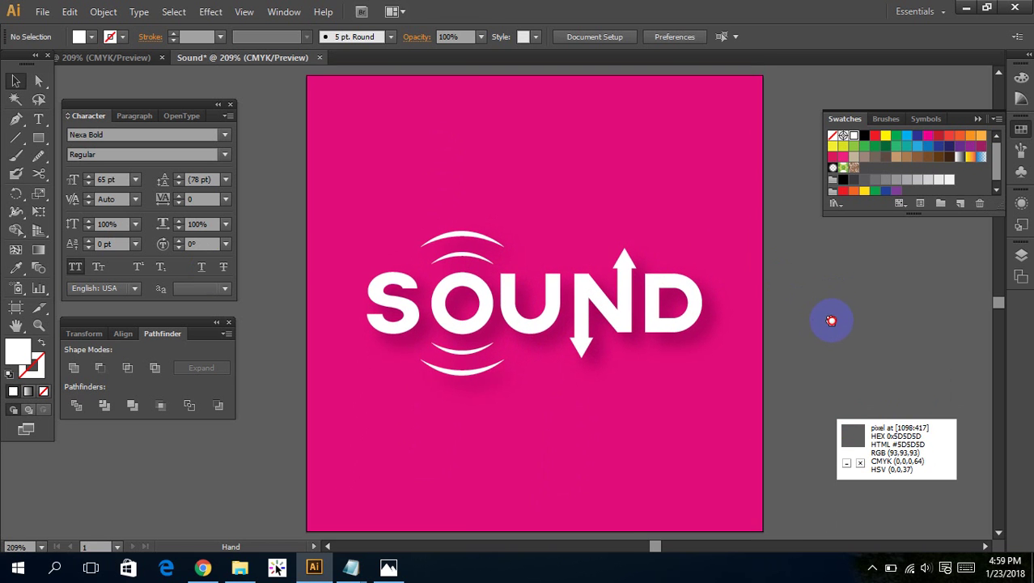
left_click(473, 312)
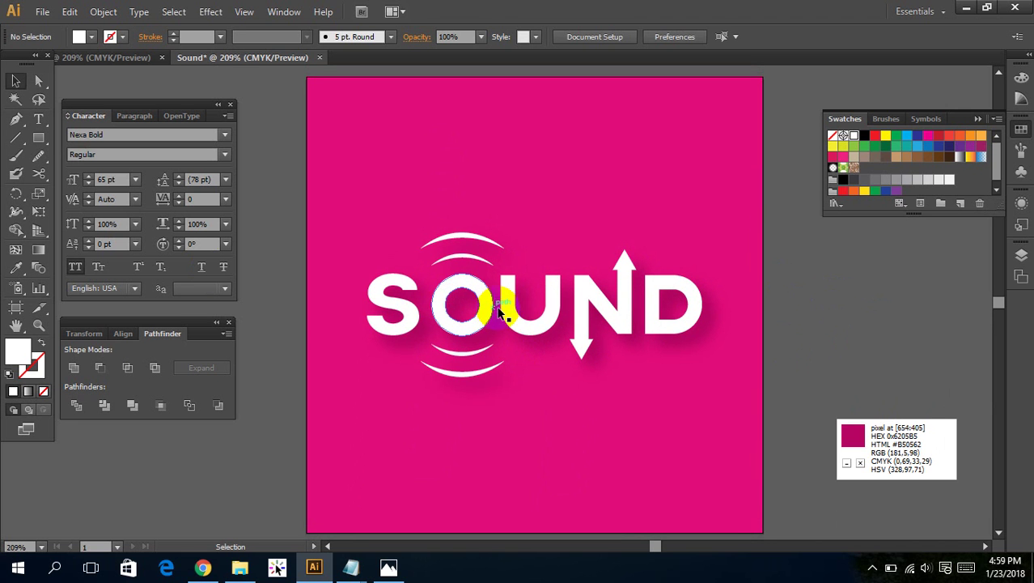
left_click_drag(499, 311, 502, 309)
left_click(503, 308)
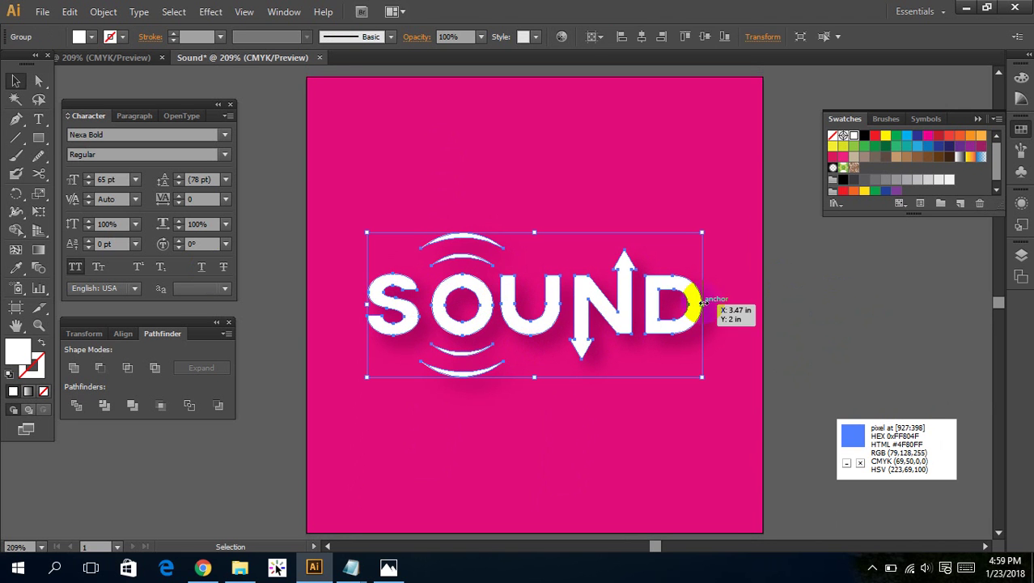
left_click_drag(703, 302, 692, 303)
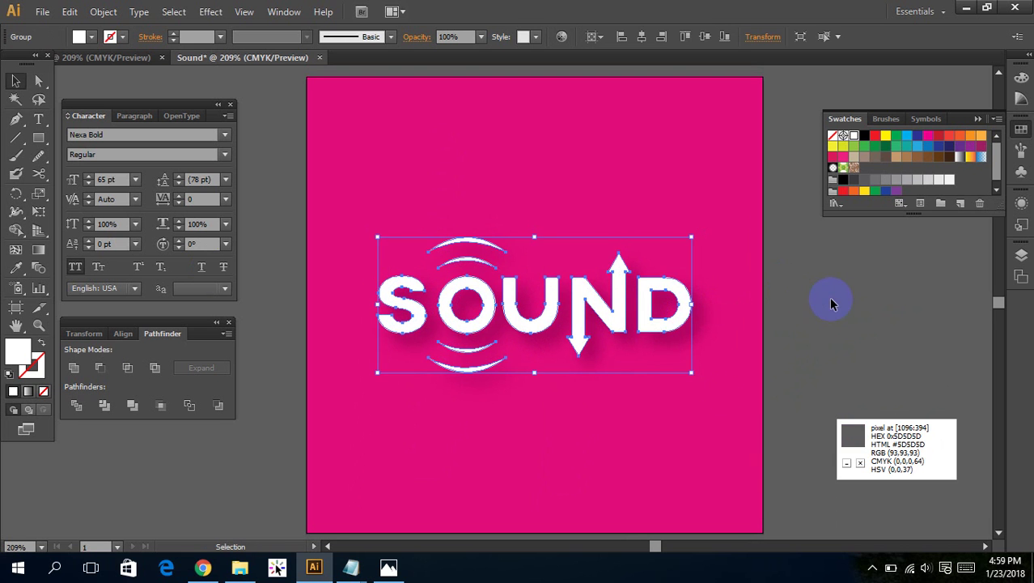
left_click(830, 300)
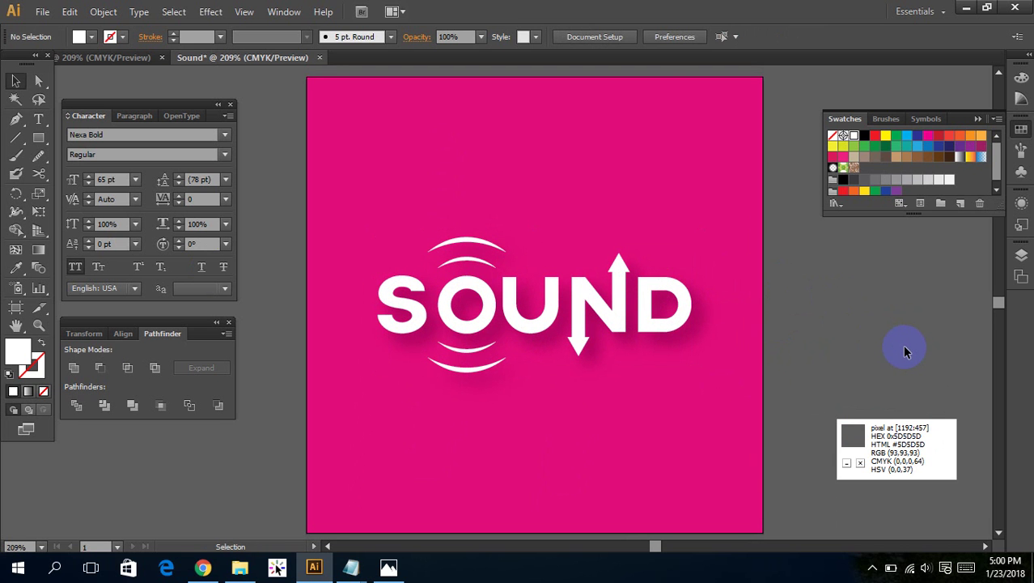